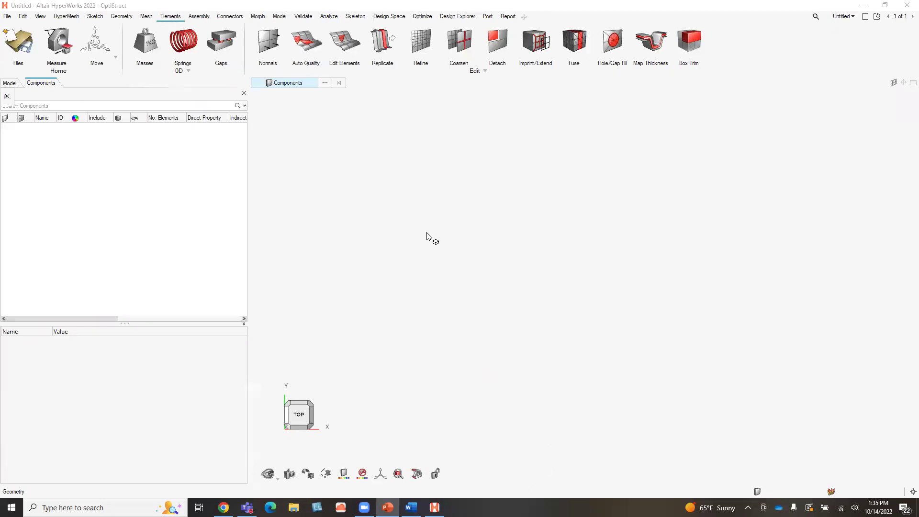
Step: Look over the geometry and mesh tool sets, the page window layouts, the available browsers and the HyperWorks client choices
left_click(43, 17)
left_click(82, 15)
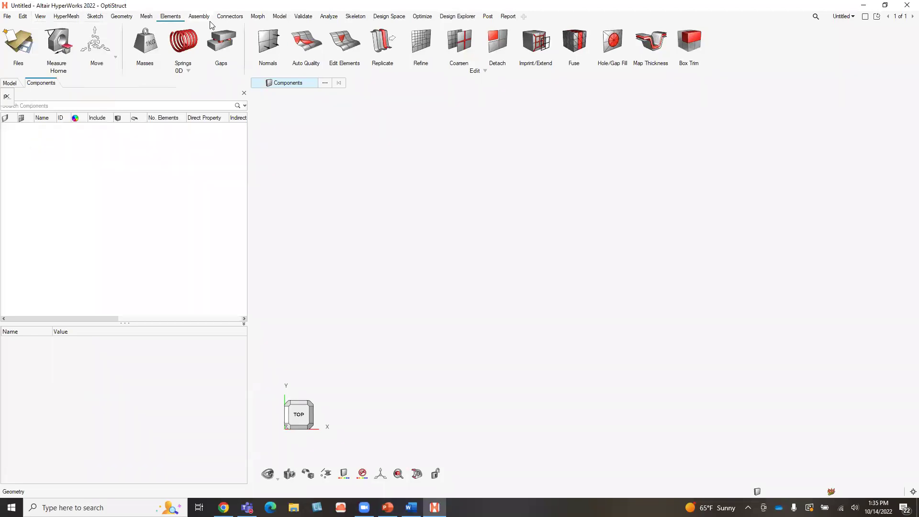
left_click(104, 20)
left_click(118, 19)
left_click(154, 20)
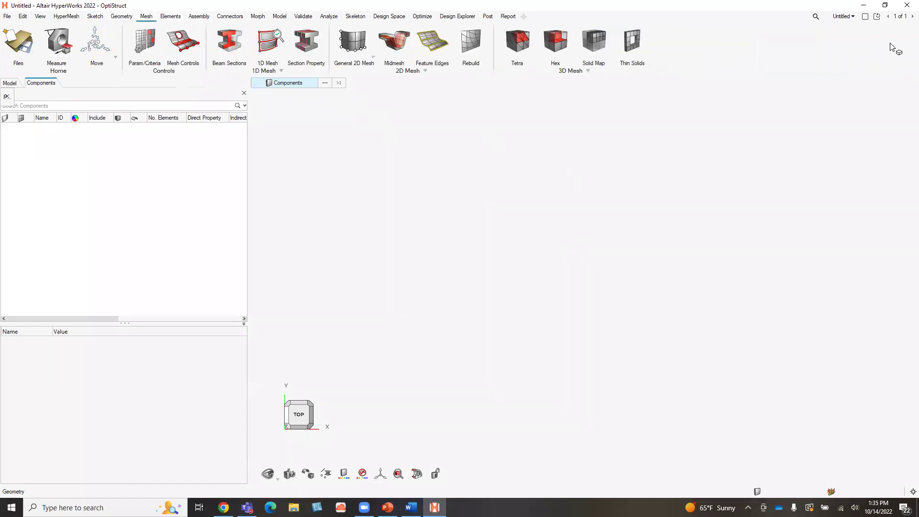
left_click(866, 19)
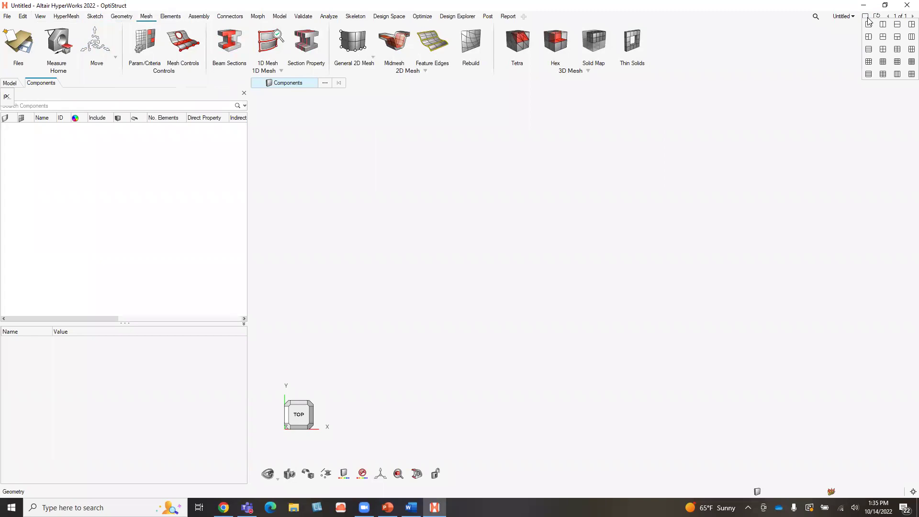
left_click(841, 64)
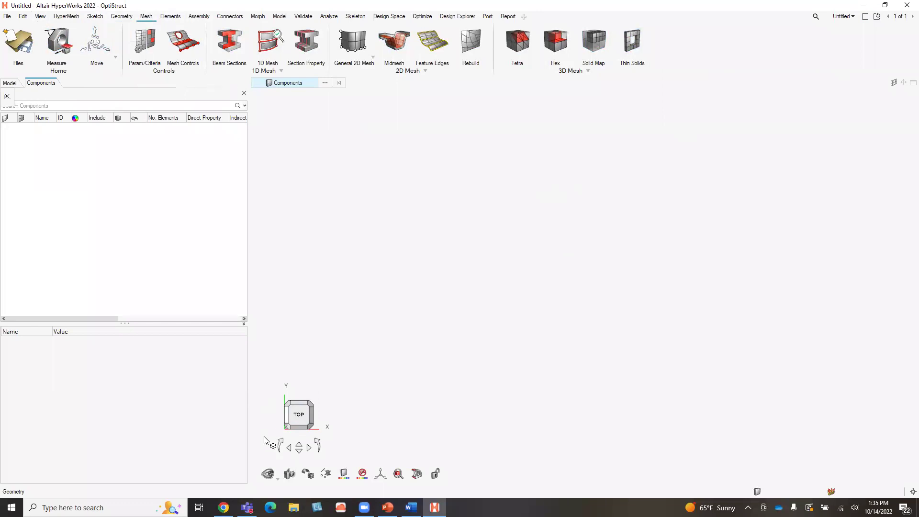
left_click(40, 16)
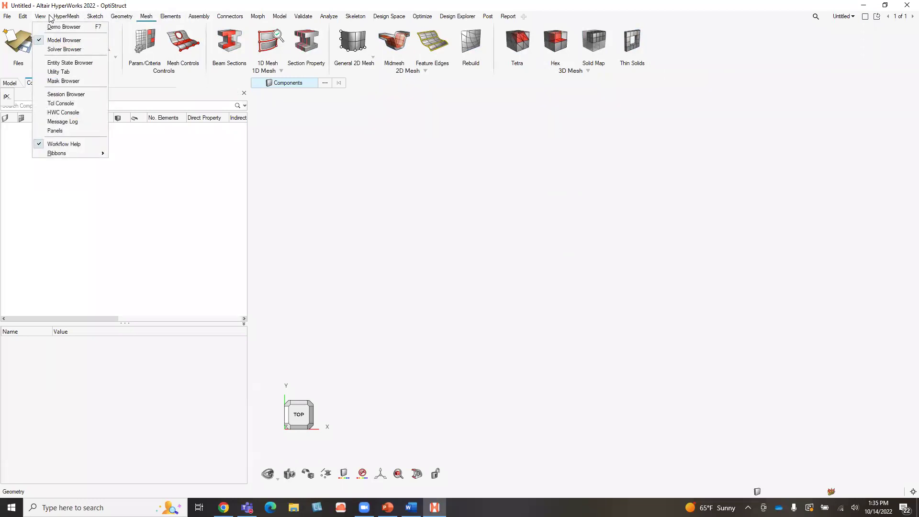
left_click(69, 17)
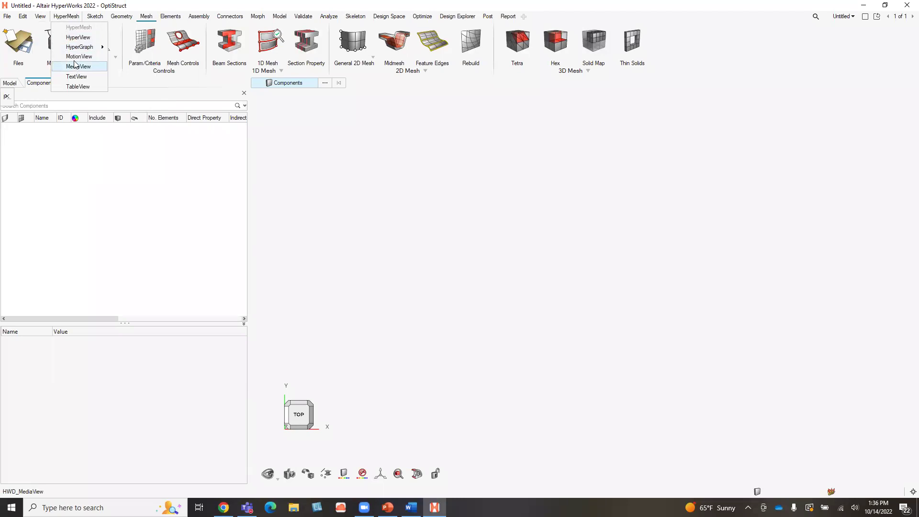
left_click(431, 224)
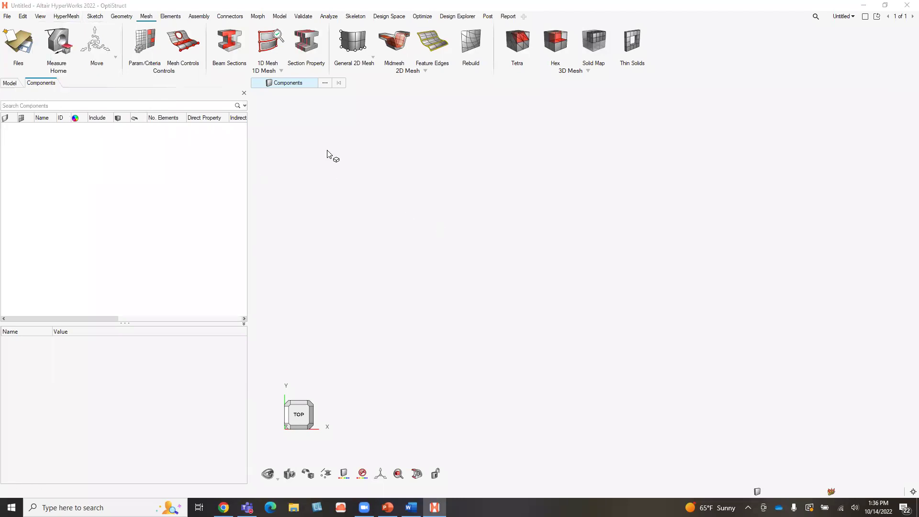
left_click(353, 152)
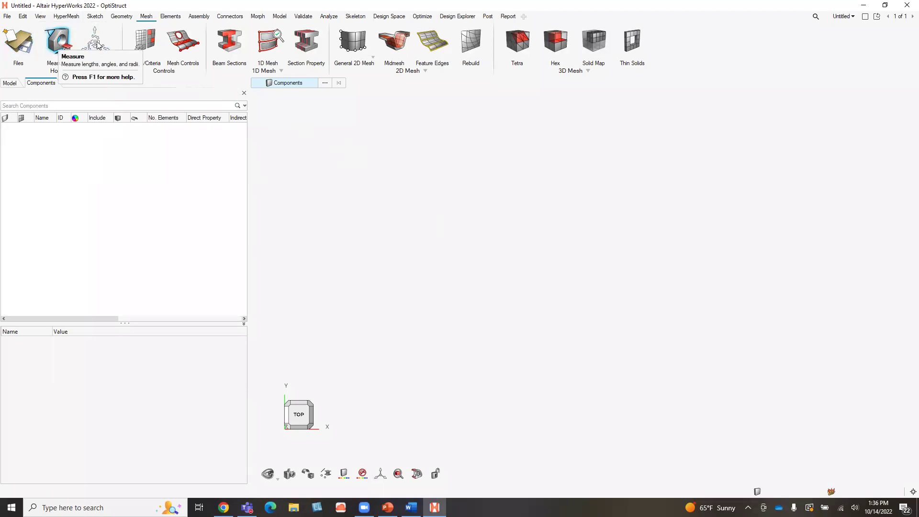
Step: Look through the Elements, Assembly, Connectors, Morph, Model and Validate tool sets
left_click(170, 16)
left_click(197, 16)
left_click(230, 16)
left_click(258, 16)
left_click(280, 16)
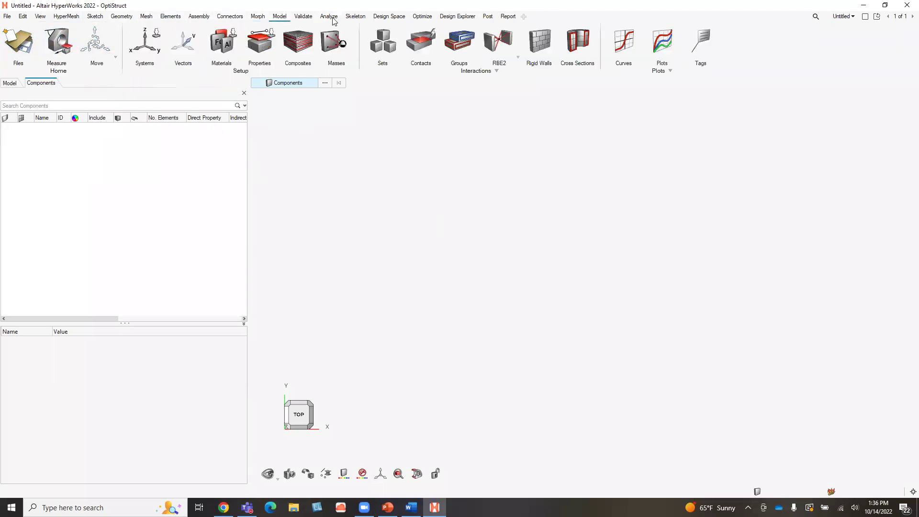
left_click(312, 18)
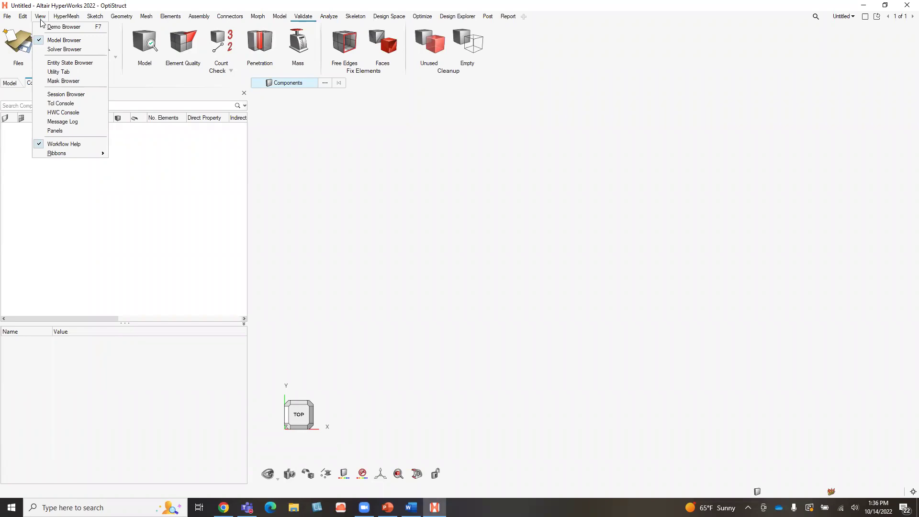
Step: Display the classic panels area for a look and close it again
left_click(71, 130)
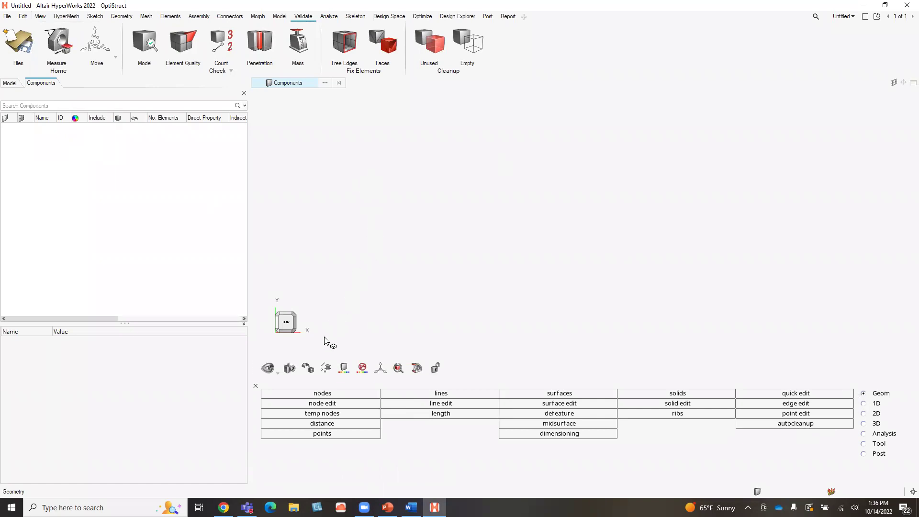
left_click(255, 386)
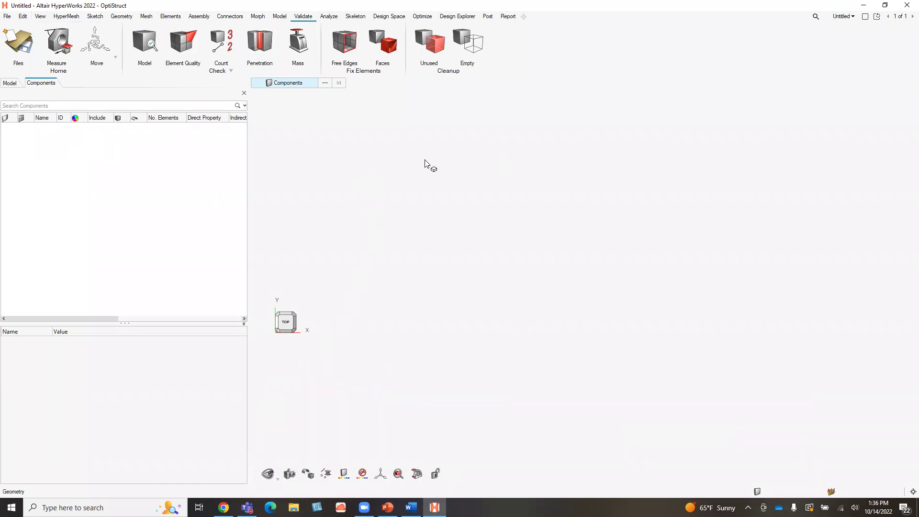
Step: Review the solver file formats offered for importing a solver deck, and cancel the import
left_click(8, 16)
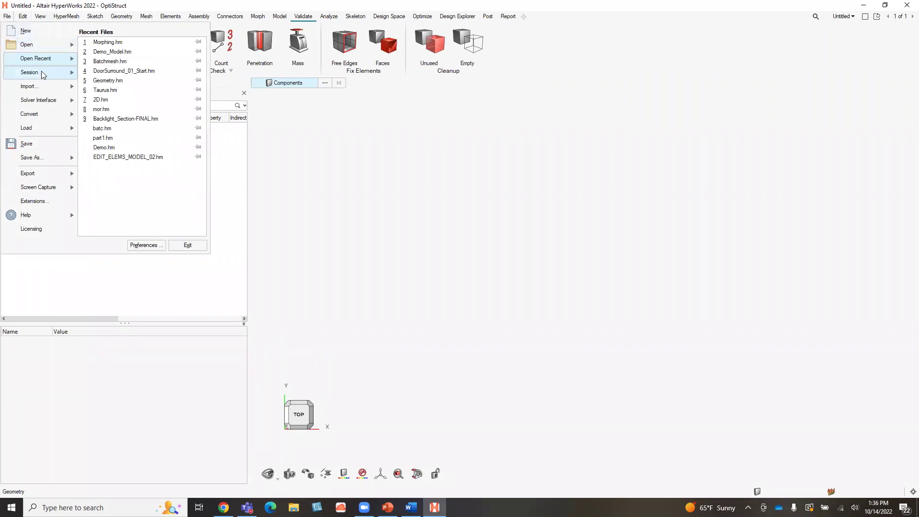
mouse_move(42, 87)
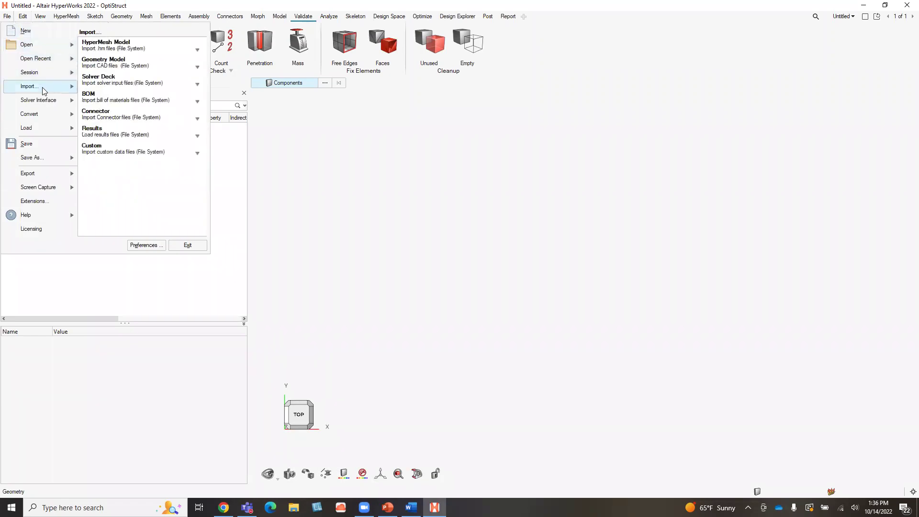
left_click(149, 81)
left_click(497, 293)
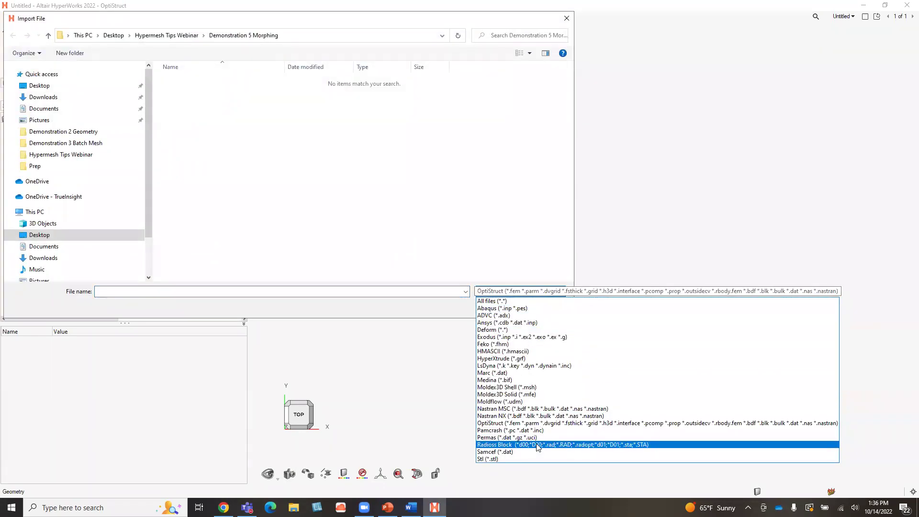
left_click(564, 18)
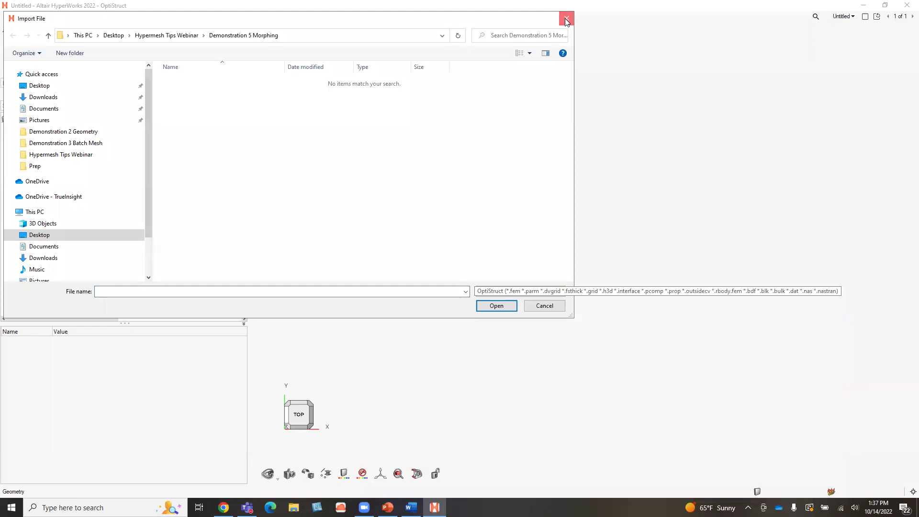
Step: Review the solver file formats offered for exporting a solver deck, and cancel the export
left_click(7, 16)
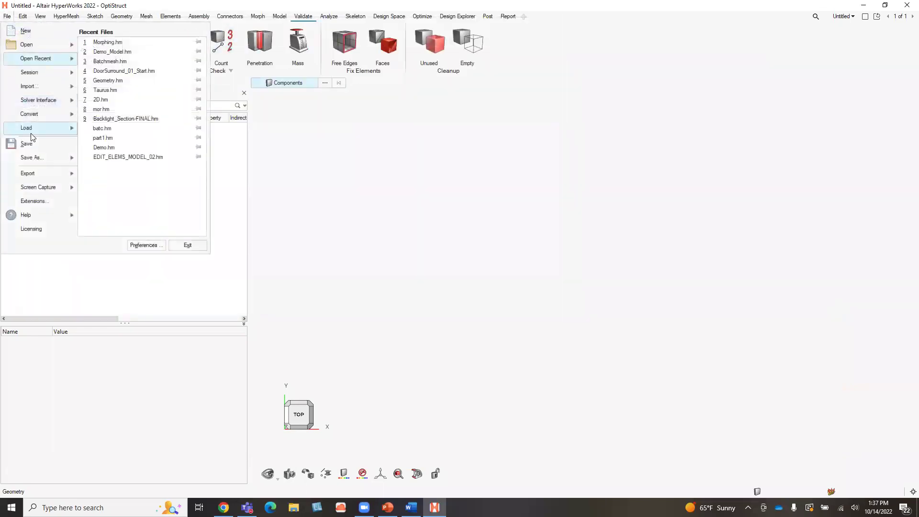
left_click(47, 176)
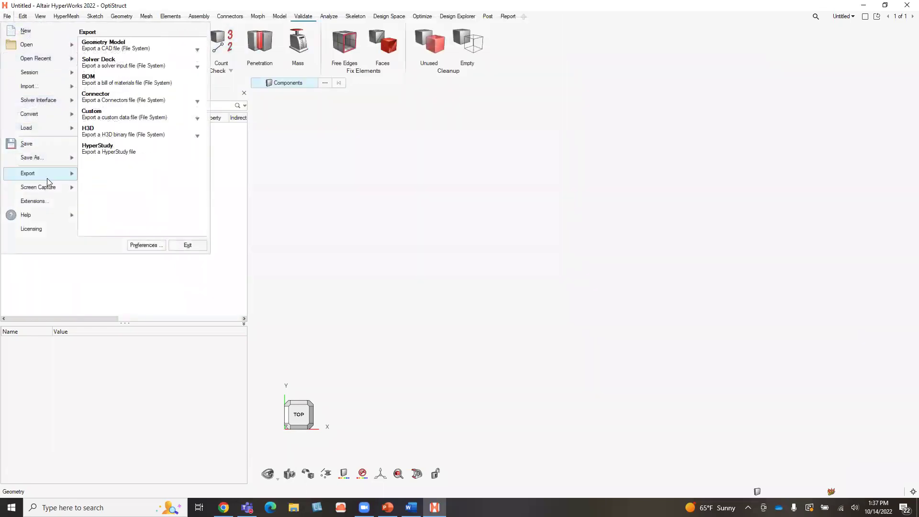
left_click(136, 62)
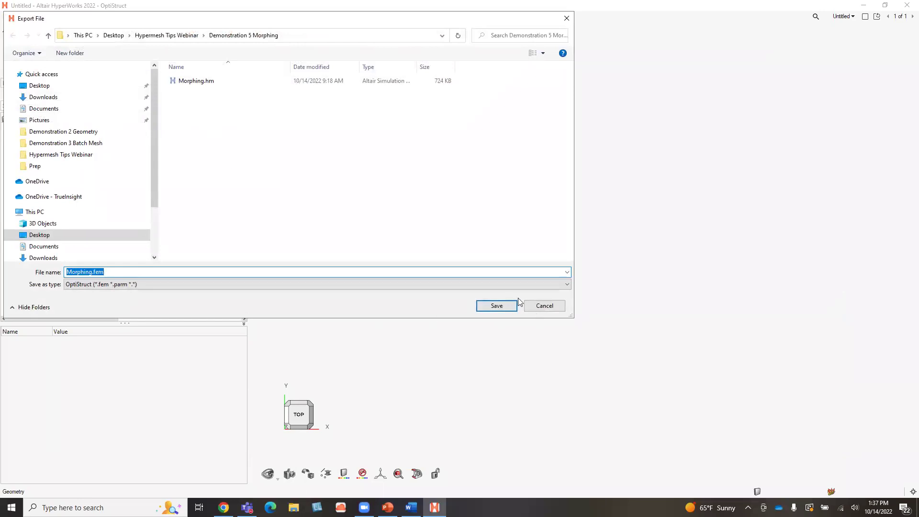
left_click(478, 283)
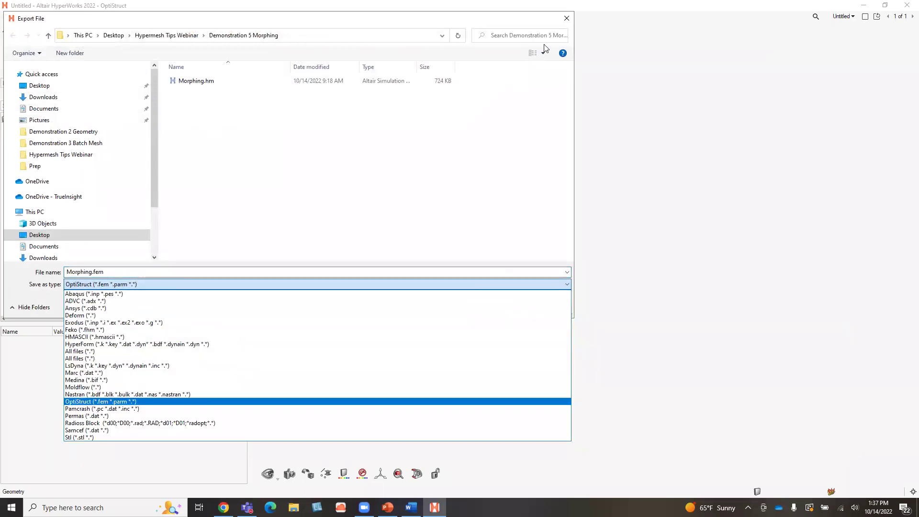
left_click(566, 19)
left_click(566, 19)
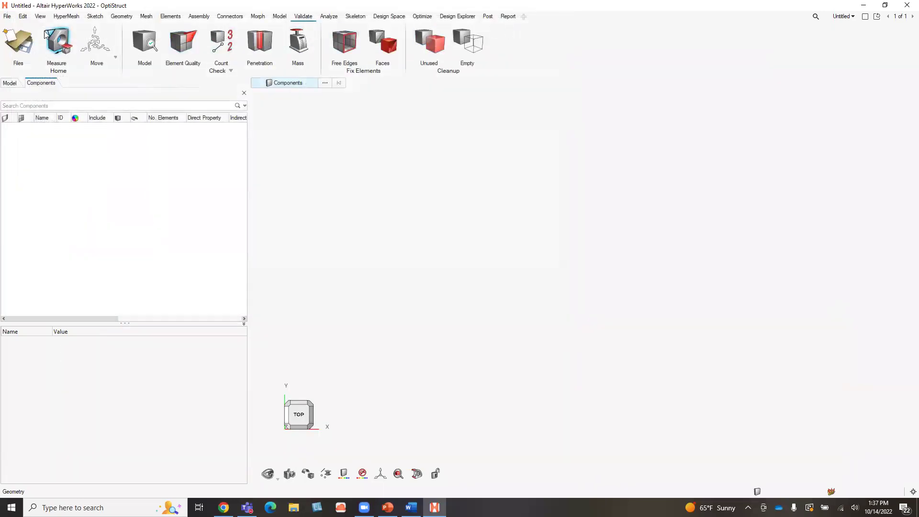
Step: Review the available solver interfaces, including the Abaqus variants, and select OptiStruct 2022
left_click(6, 17)
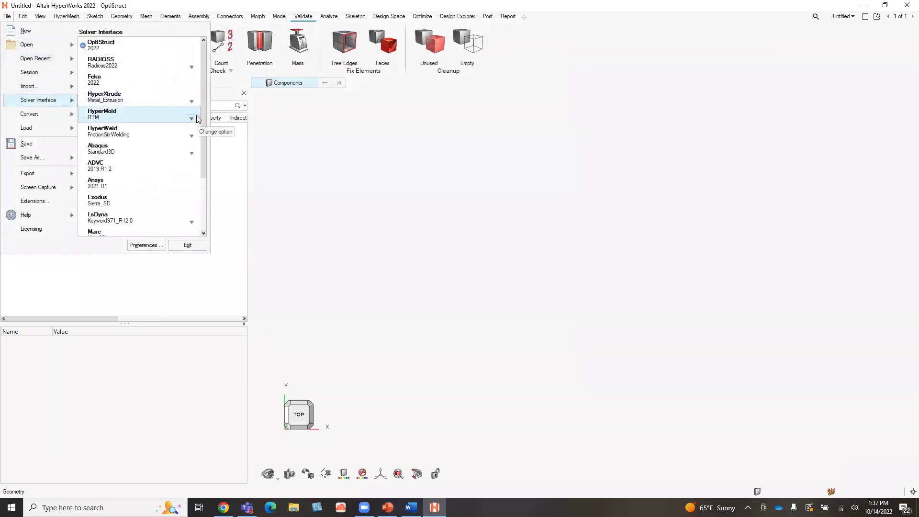
scroll(148, 143, "down", 1)
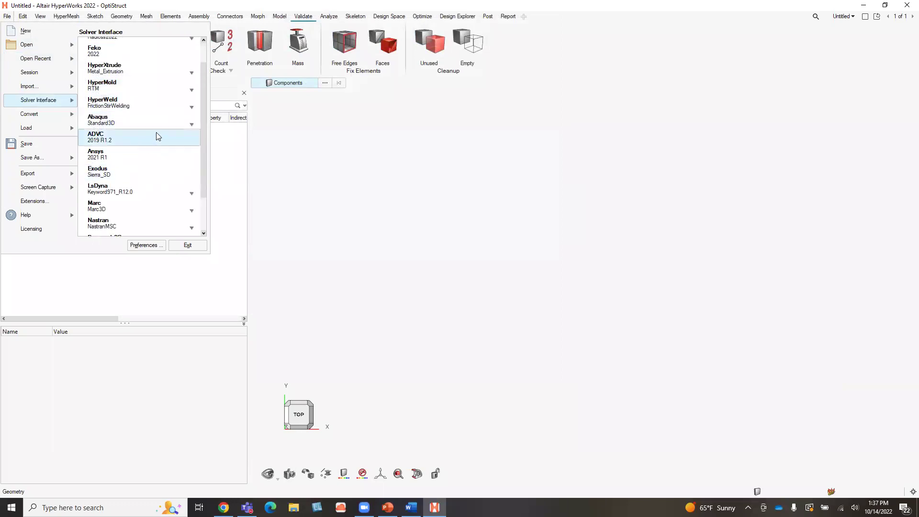
left_click(193, 126)
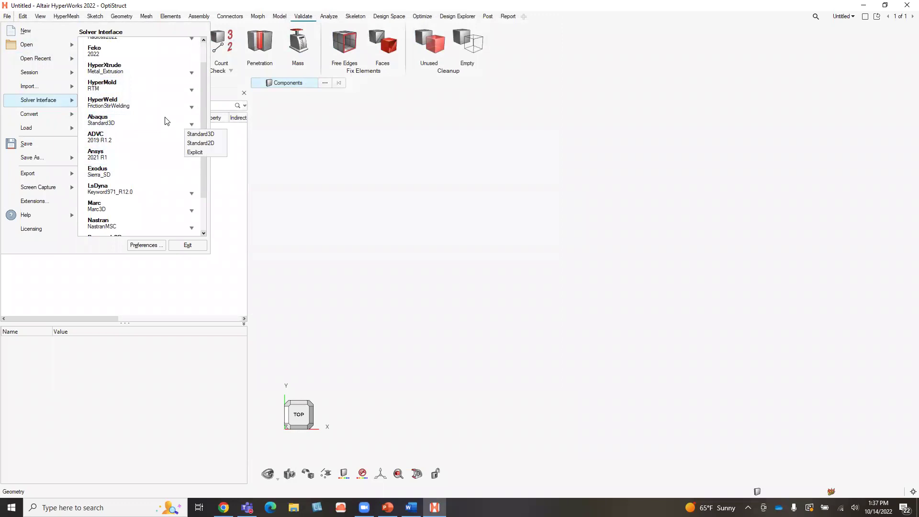
left_click(204, 87)
scroll(192, 106, "up", 1)
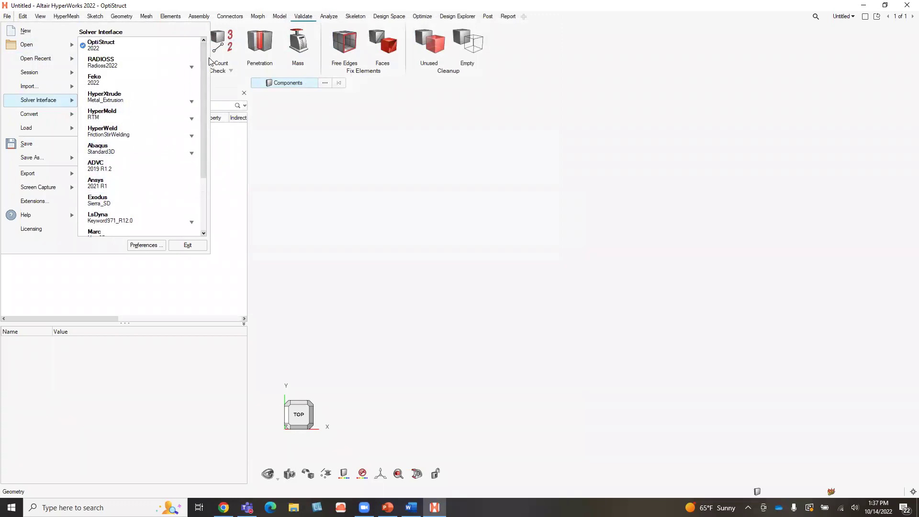
scroll(183, 115, "down", 3)
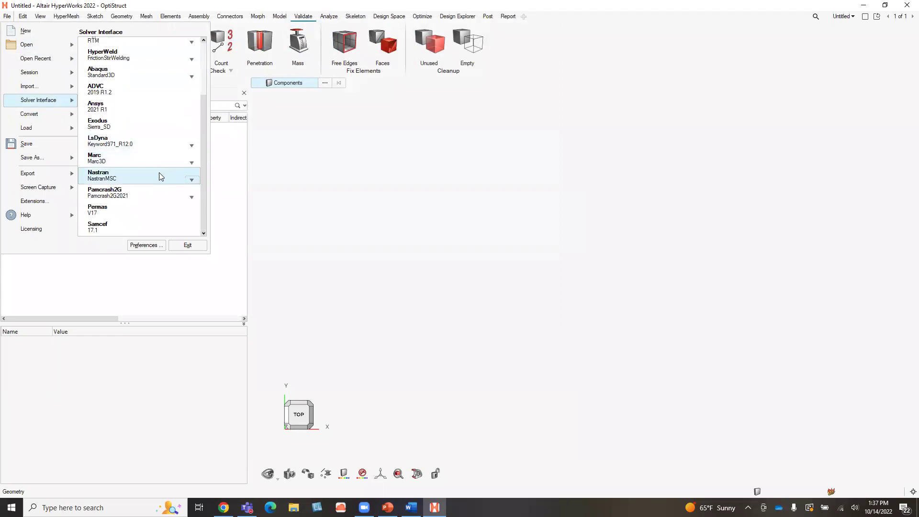
scroll(159, 172, "up", 3)
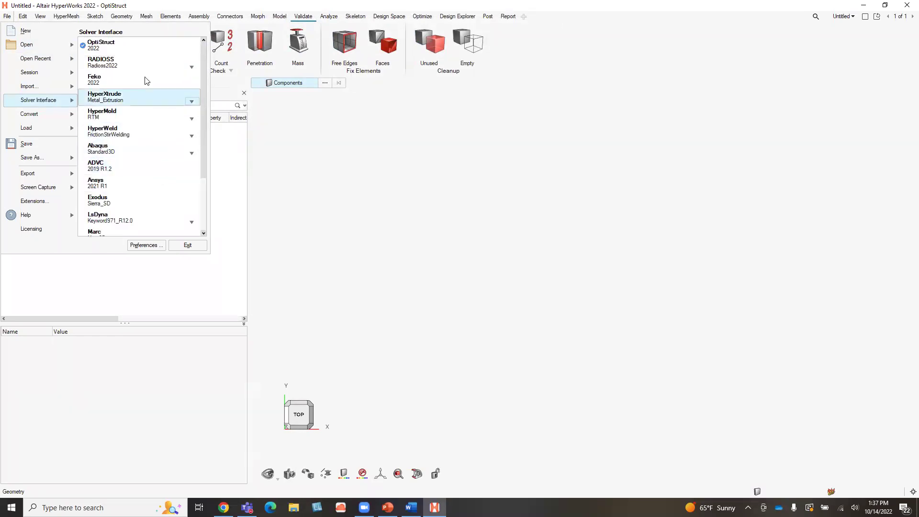
left_click(133, 45)
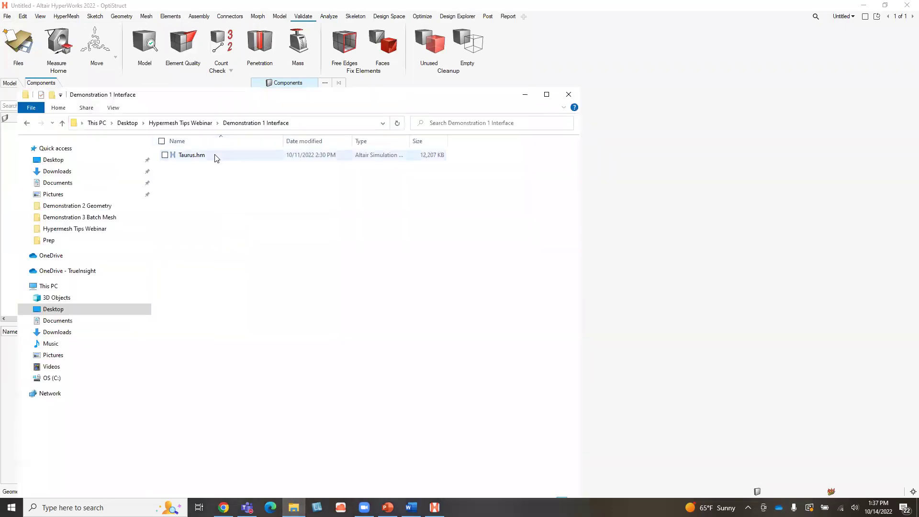
Step: Load Taurus.hm from the Demonstration 1 Interface folder into the session and inspect the car model from both sides
left_click(256, 155)
left_click_drag(222, 154, 608, 198)
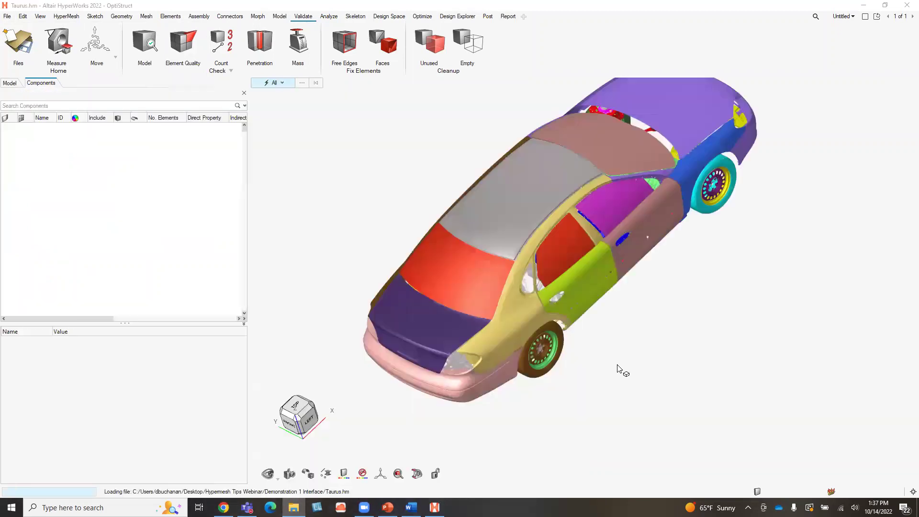
left_click_drag(581, 371, 679, 343, "ctrl")
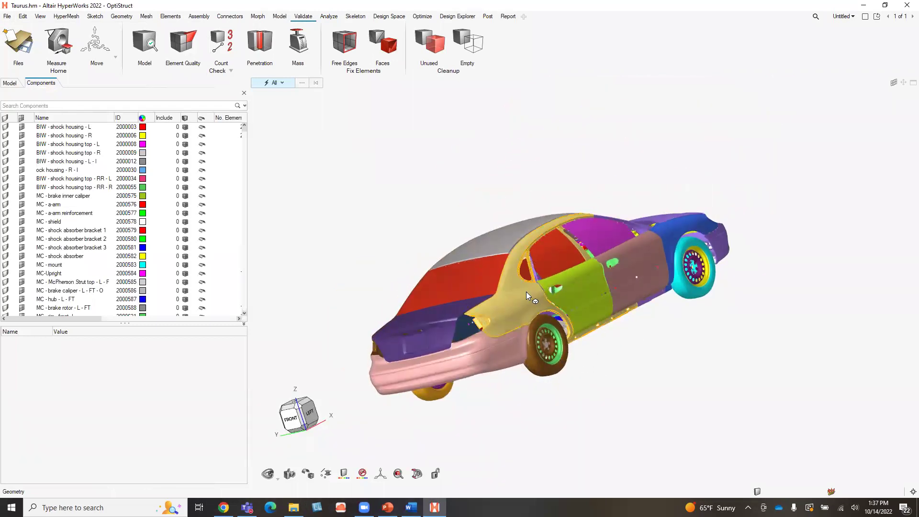
left_click_drag(448, 367, 664, 247, "ctrl")
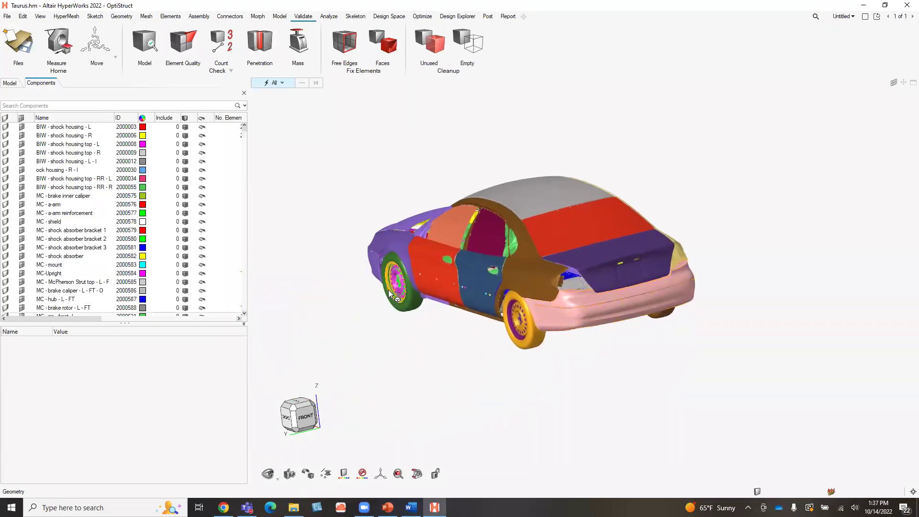
mouse_move(389, 292)
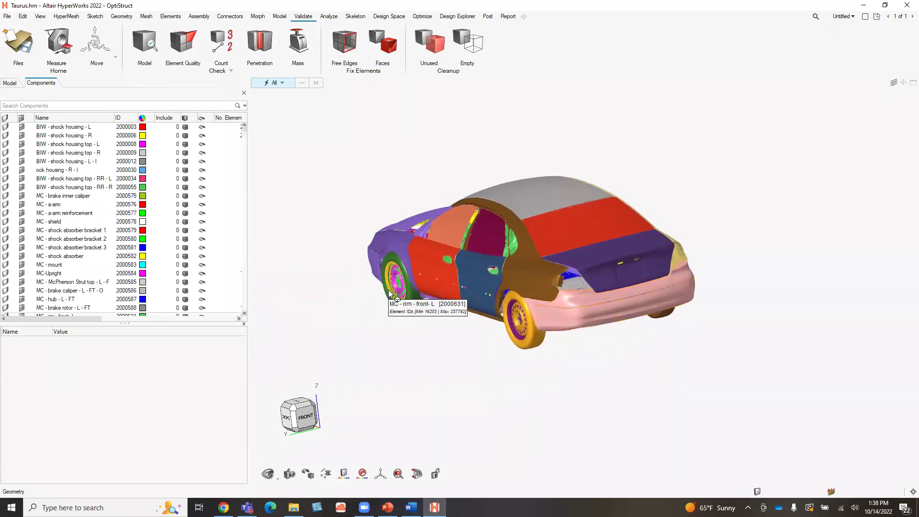
Step: Review the model's entity categories in the Model Browser and return to the component list
left_click(11, 84)
left_click(30, 83)
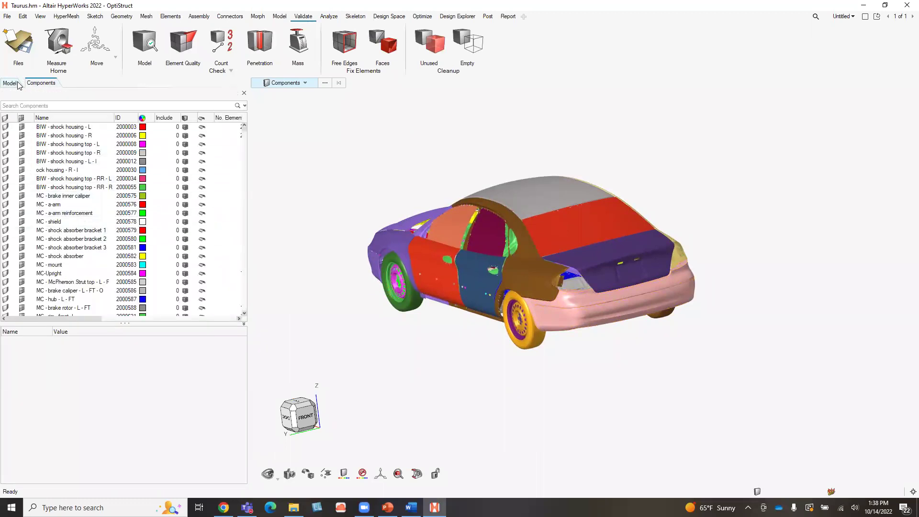
left_click(16, 83)
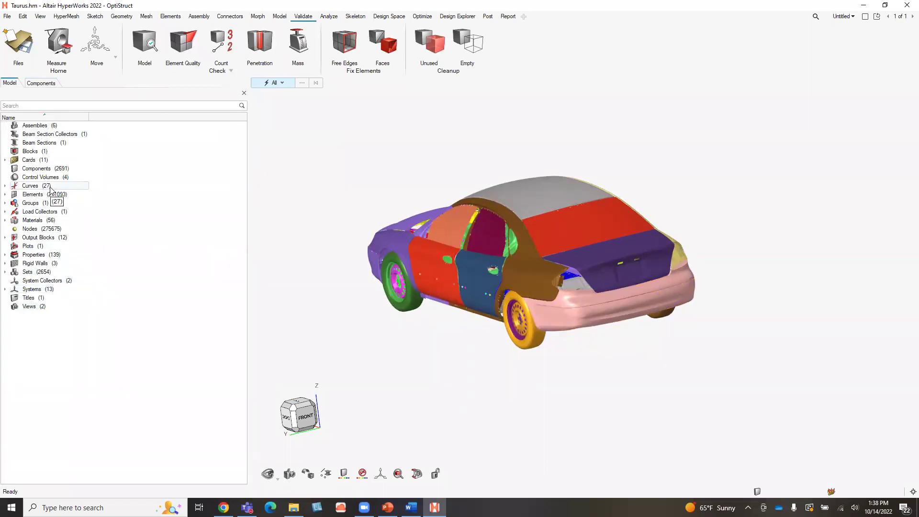
left_click(47, 87)
mouse_move(351, 344)
left_mouse_down("ctrl")
mouse_move(365, 352)
mouse_move(334, 342)
left_mouse_up("ctrl")
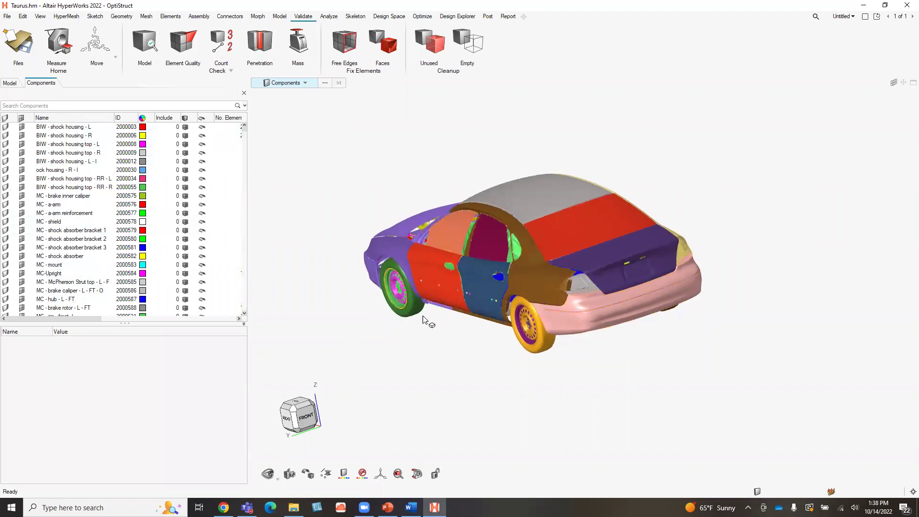
Step: Review the shock housing components one by one, from BIW - shock housing - L to BIW - shock housing top - RR - R, and clear the selection
left_click(60, 130)
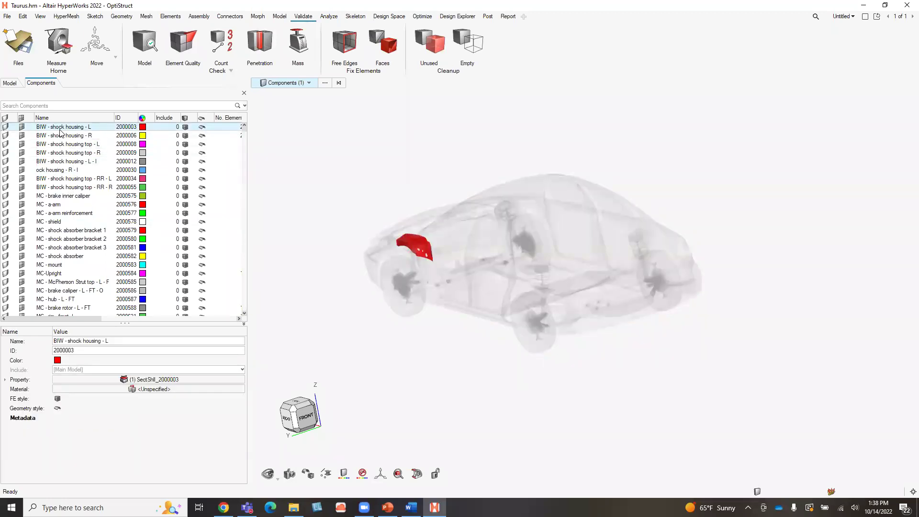
key("Down")
key("Down")
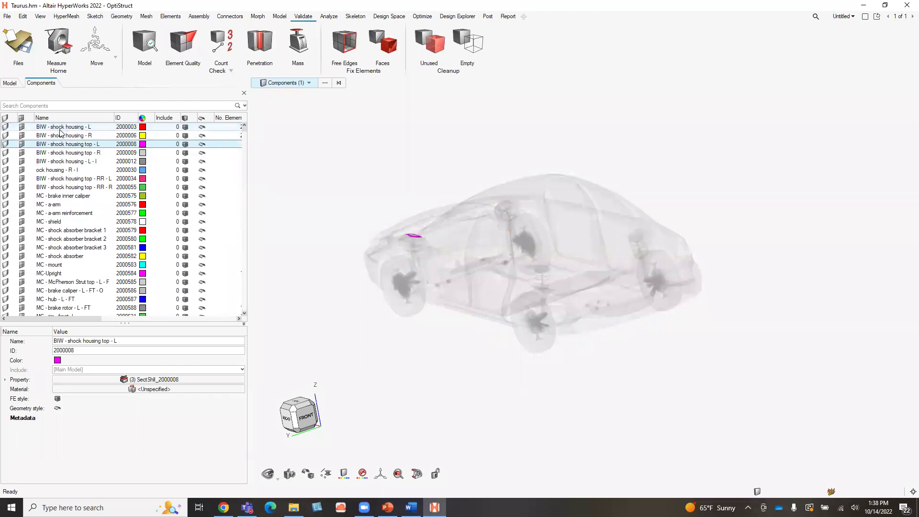
key("Down")
key("Down")
key("Down")
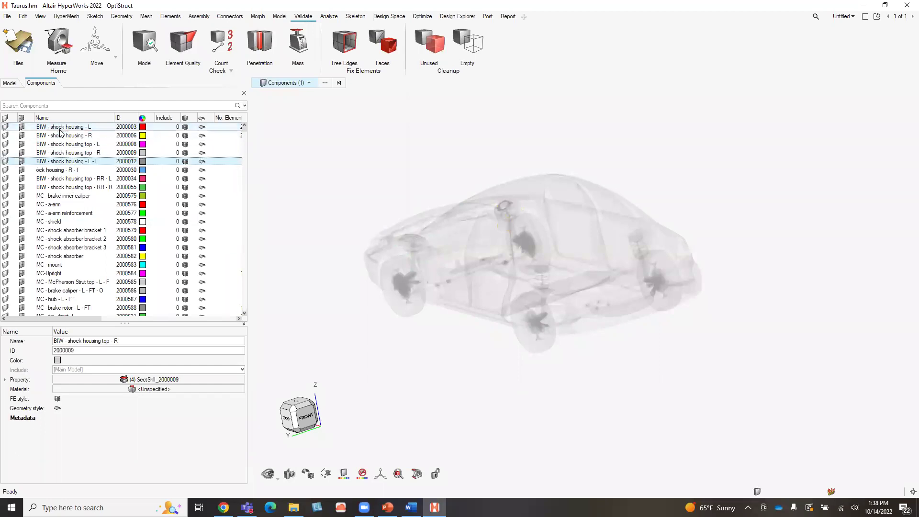
key("Down")
key("Down")
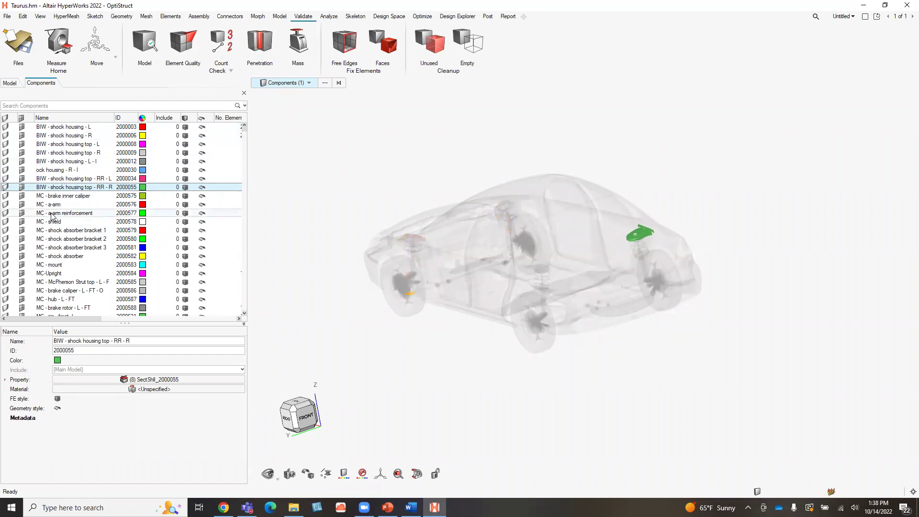
left_click(379, 171)
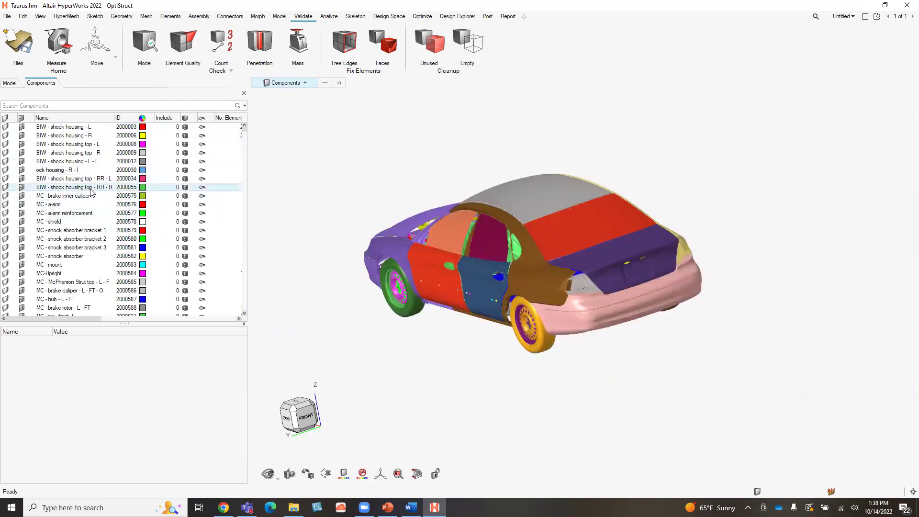
Step: Review the actions available for the BIW - shock housing top - RR - R component, and dismiss them without choosing one
left_click(87, 189)
right_click(85, 190)
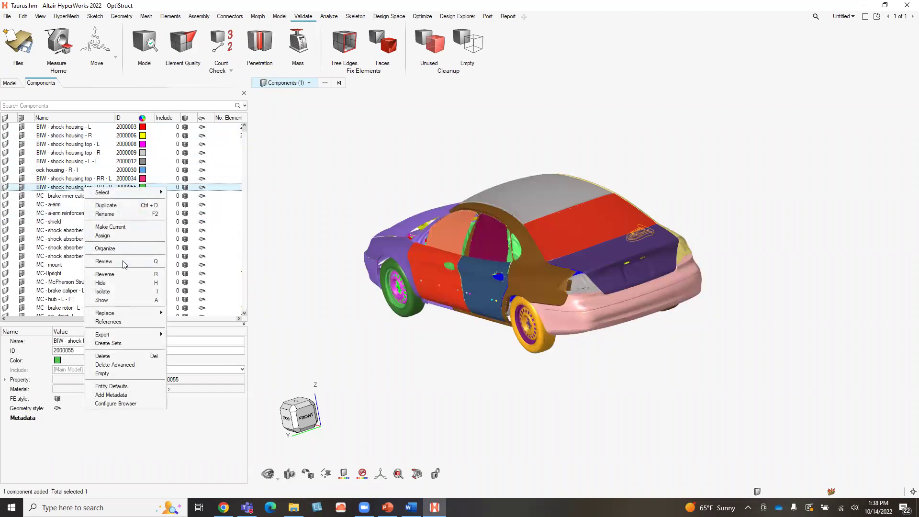
left_click(319, 177)
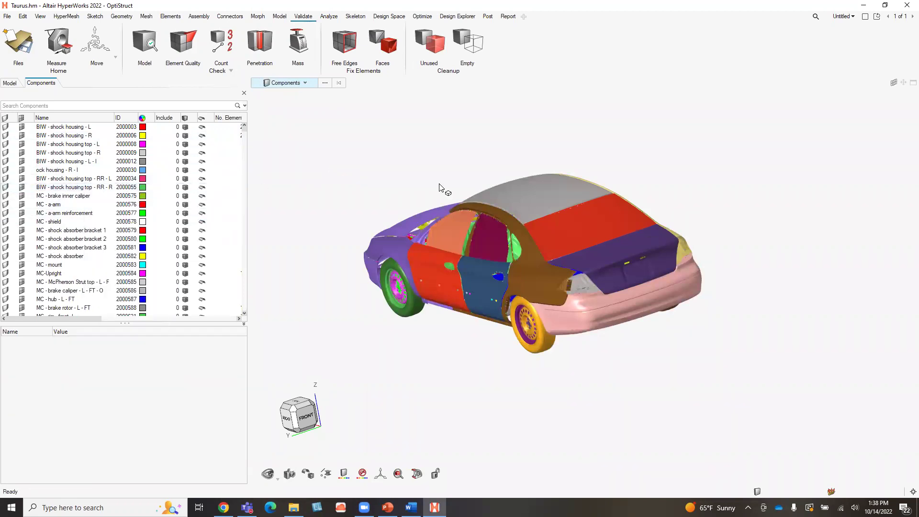
Step: Identify the rear windshield and rear bumper components directly on the car model
middle_click_drag(824, 322, 734, 301)
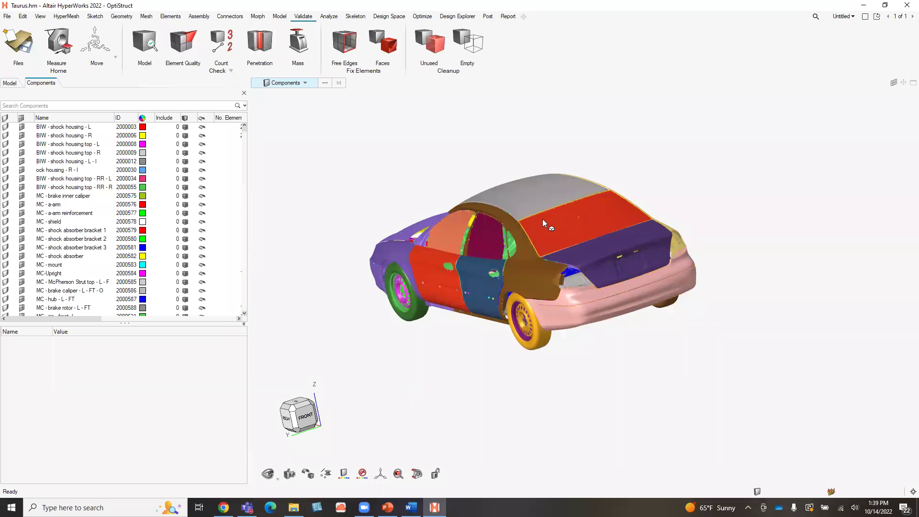
mouse_move(542, 219)
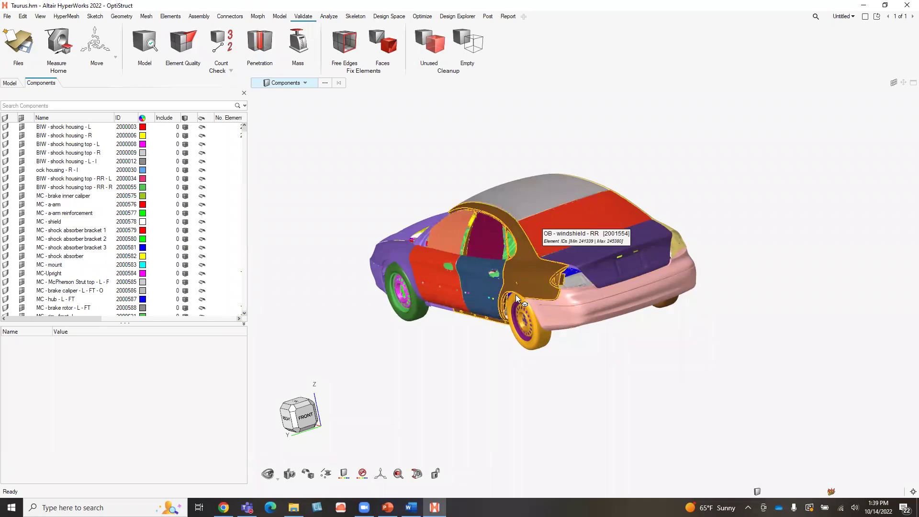
mouse_move(637, 318)
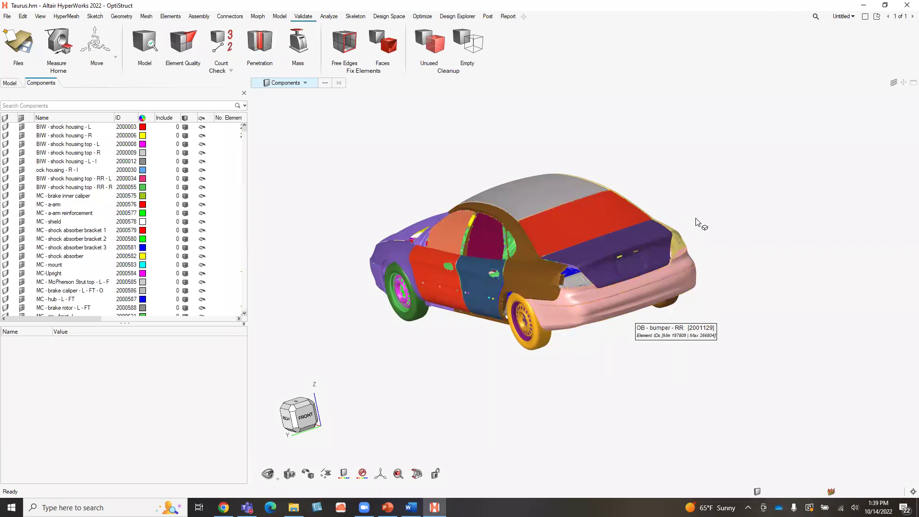
Step: Review the HyperMesh mouse control preferences, choose the Default preset, and close the preferences
left_click(7, 16)
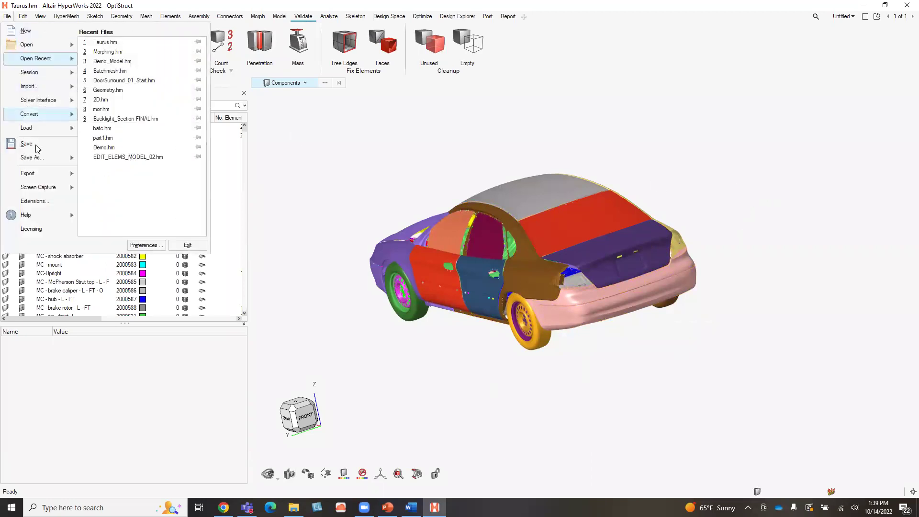
left_click(145, 245)
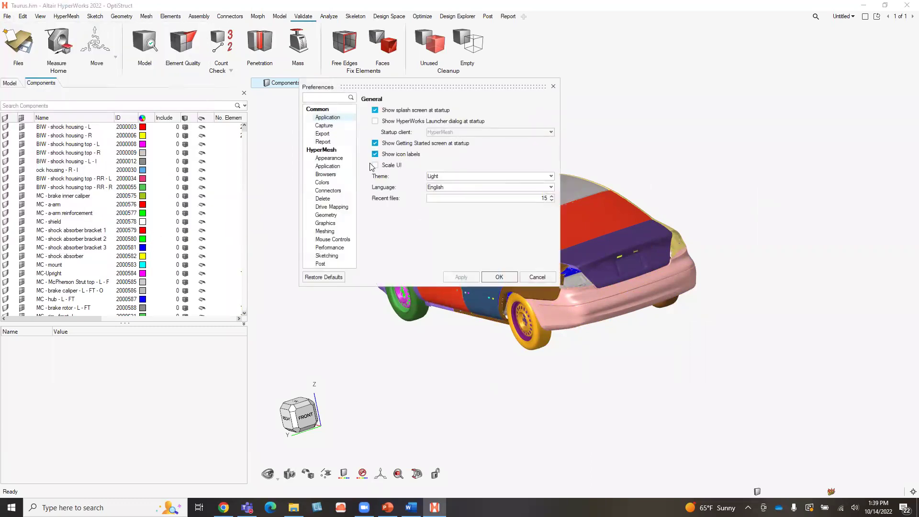
left_click(334, 240)
left_click(444, 112)
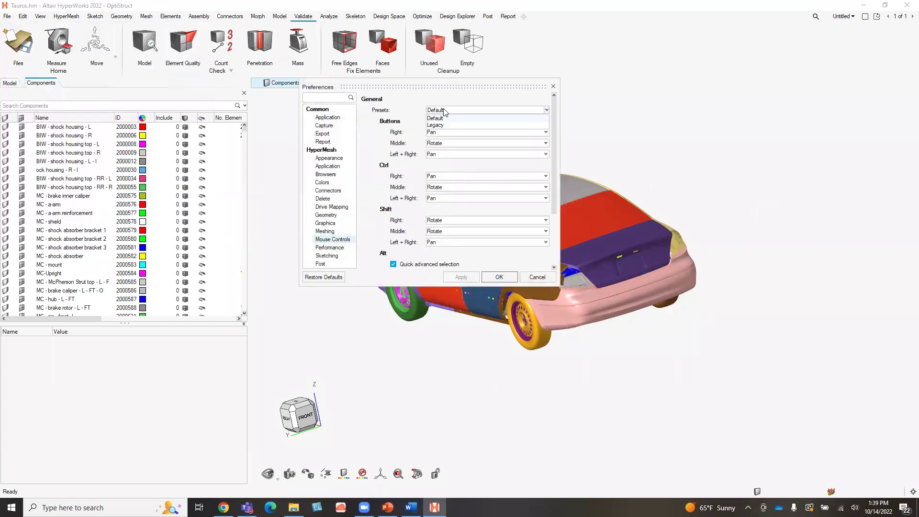
left_click(452, 118)
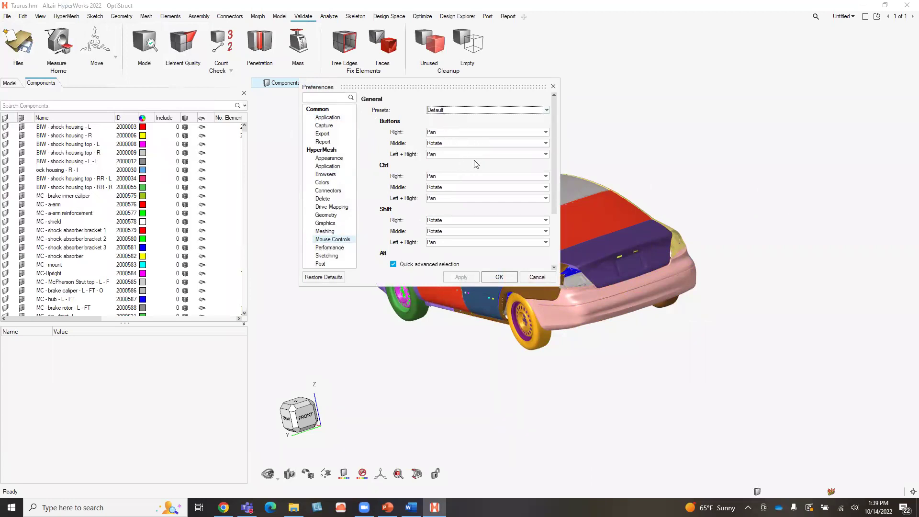
left_click(553, 86)
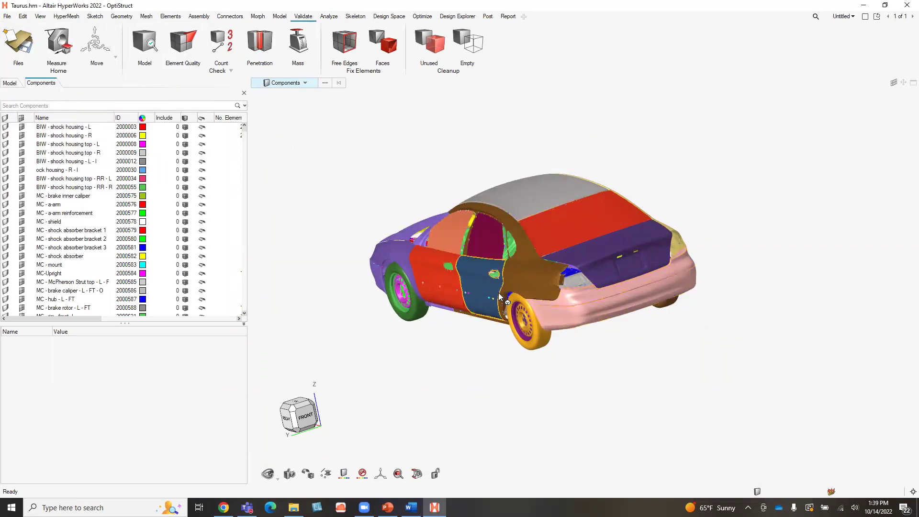
Step: Try the mouse view controls by zooming, rotating and panning the car model
scroll(628, 287, "down", 1)
scroll(624, 291, "up", 3)
scroll(624, 291, "down", 2)
scroll(622, 305, "up", 1)
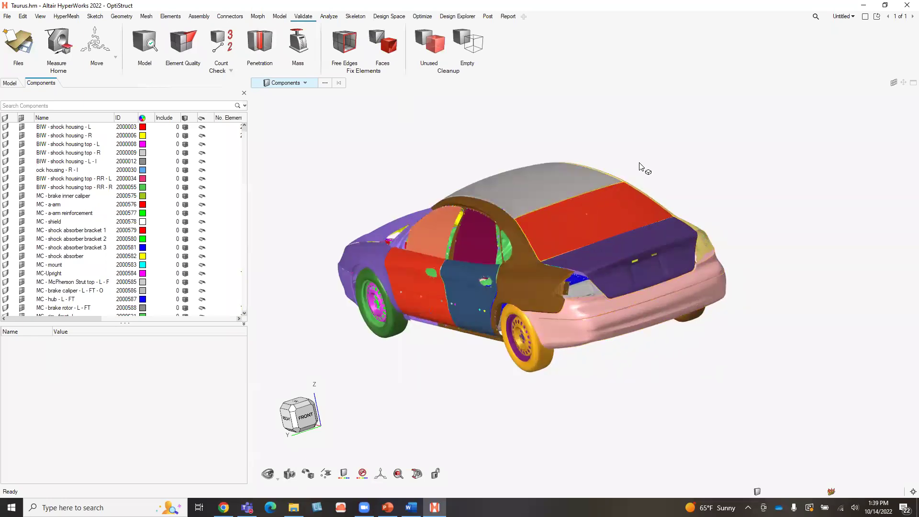
middle_click_drag(661, 140, 711, 114)
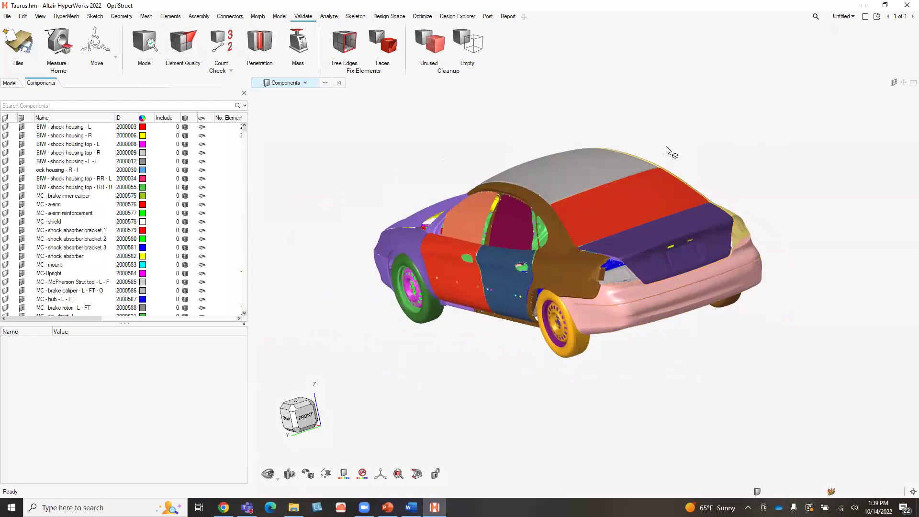
mouse_move(689, 203)
right_mouse_down()
mouse_move(665, 200)
mouse_move(696, 217)
right_mouse_up()
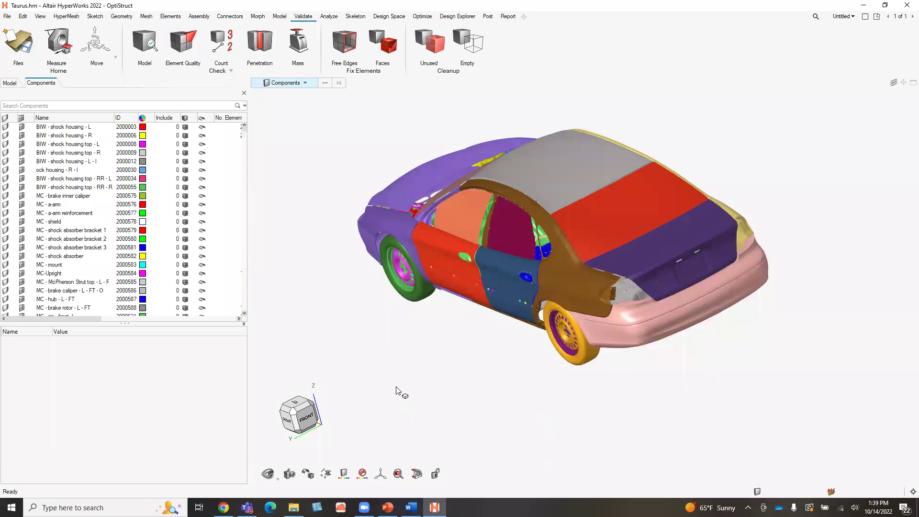
Step: Save a close-up view of the front suspension from the car's underside under the name Demo
middle_click_drag(743, 381, 628, 311)
scroll(624, 349, "up", 5)
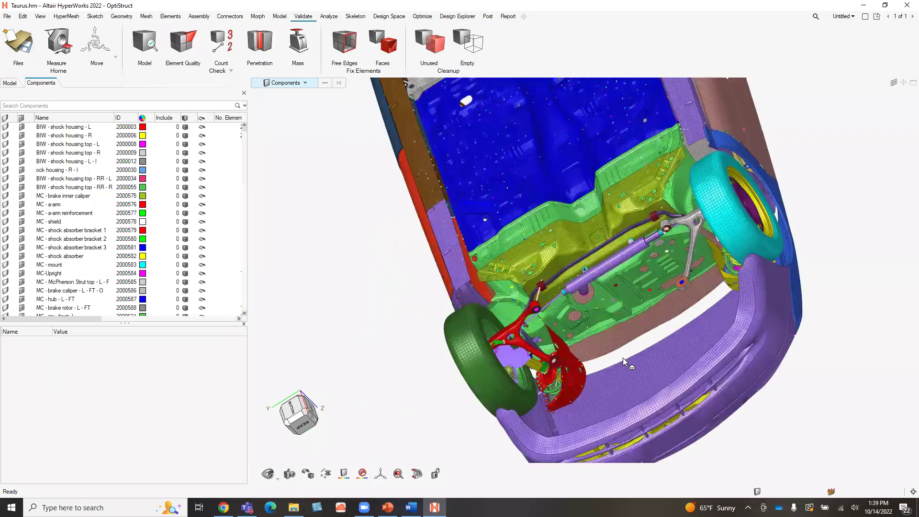
scroll(622, 357, "up", 3)
scroll(541, 285, "up", 3)
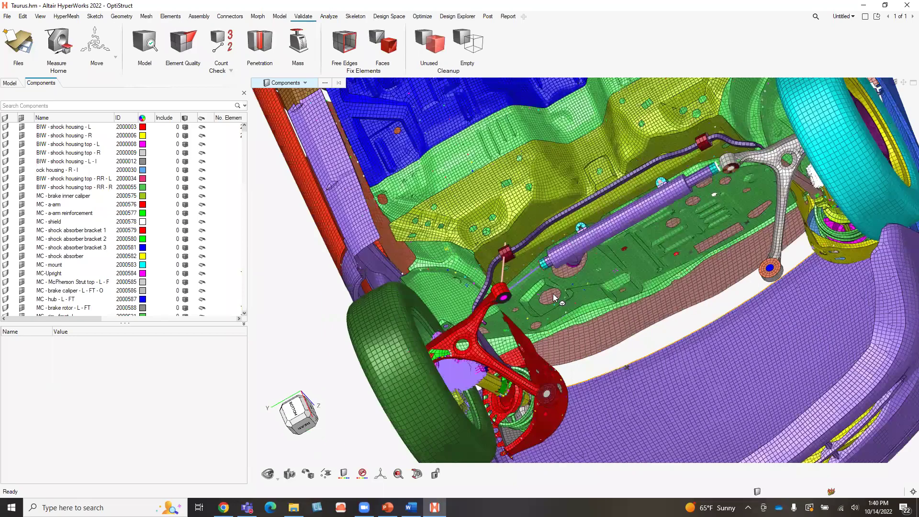
scroll(444, 317, "down", 2)
scroll(454, 321, "down", 2)
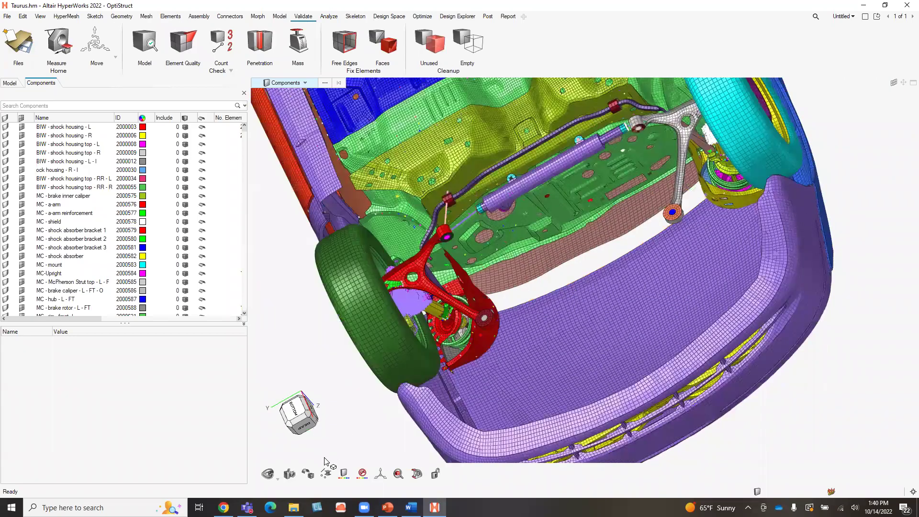
scroll(288, 479, "up", 2)
left_click(289, 475)
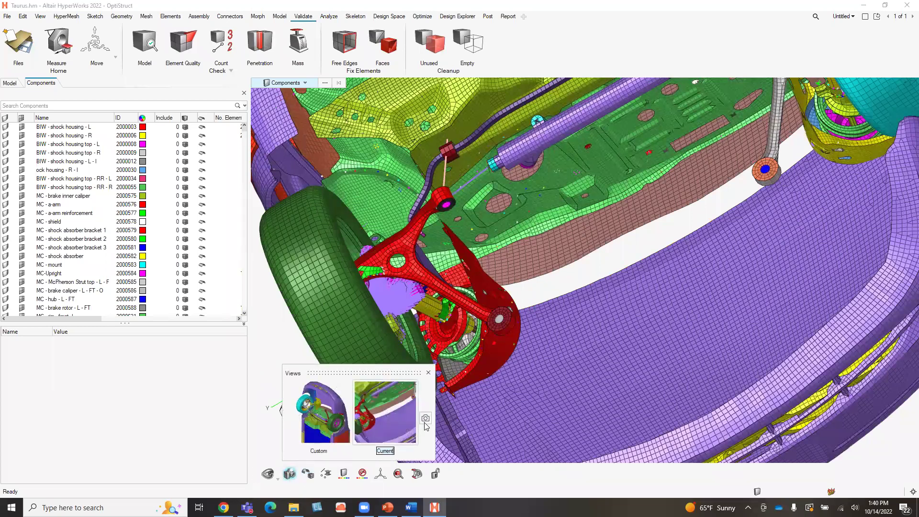
left_click(425, 419)
key("BackSpace")
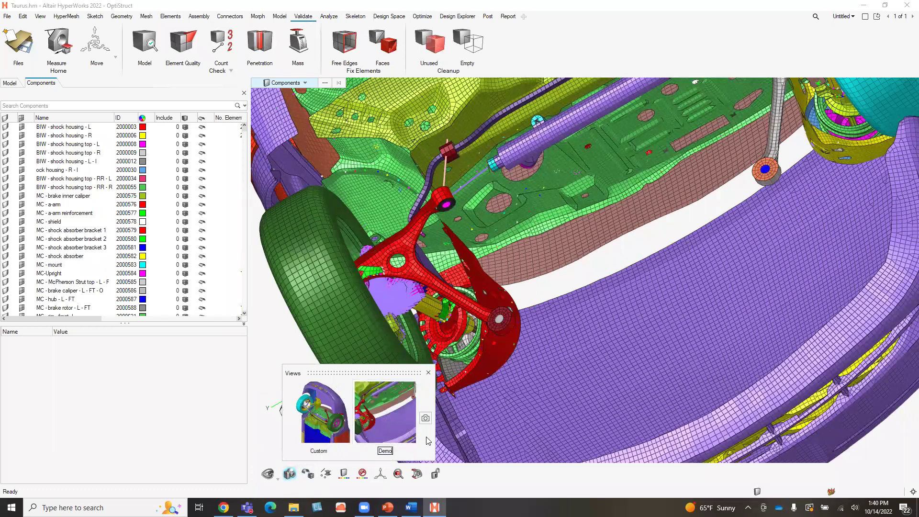
left_click(426, 419)
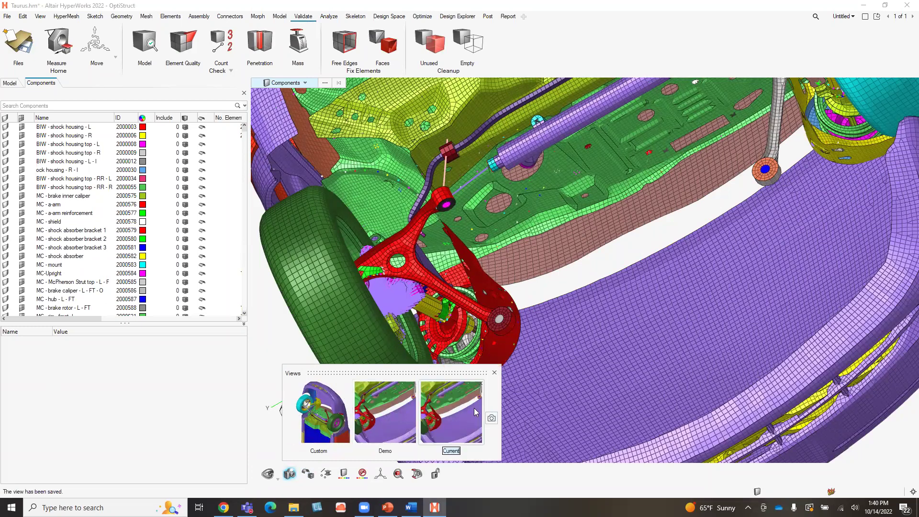
left_click(494, 372)
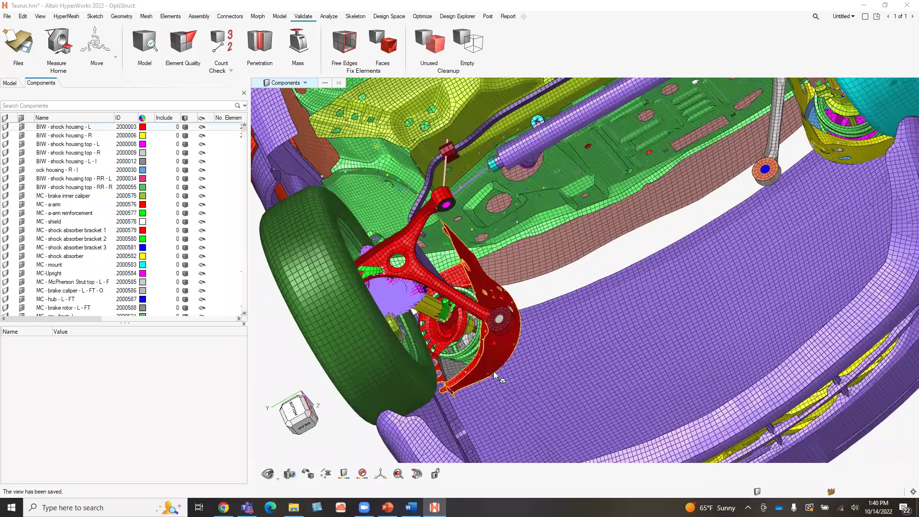
Step: Fit the whole car in the graphics area and switch to the isometric view
key("f")
left_click(378, 475)
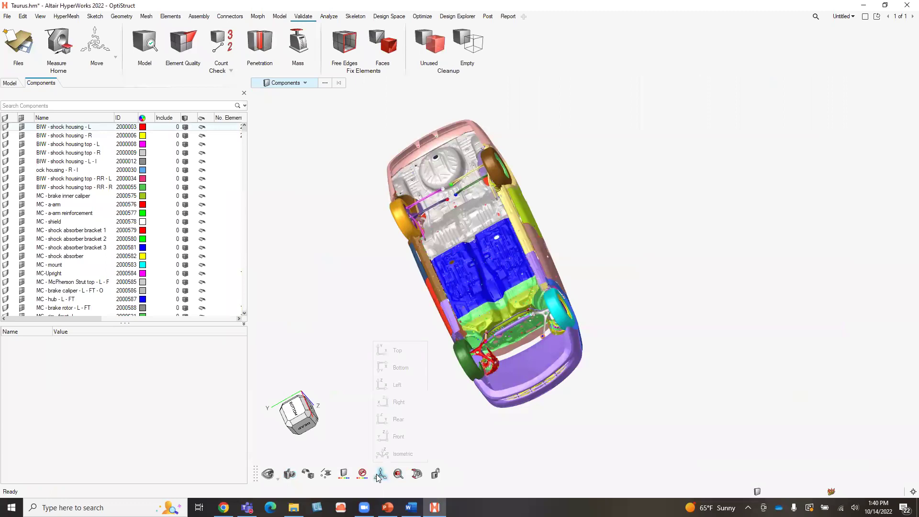
left_click(401, 454)
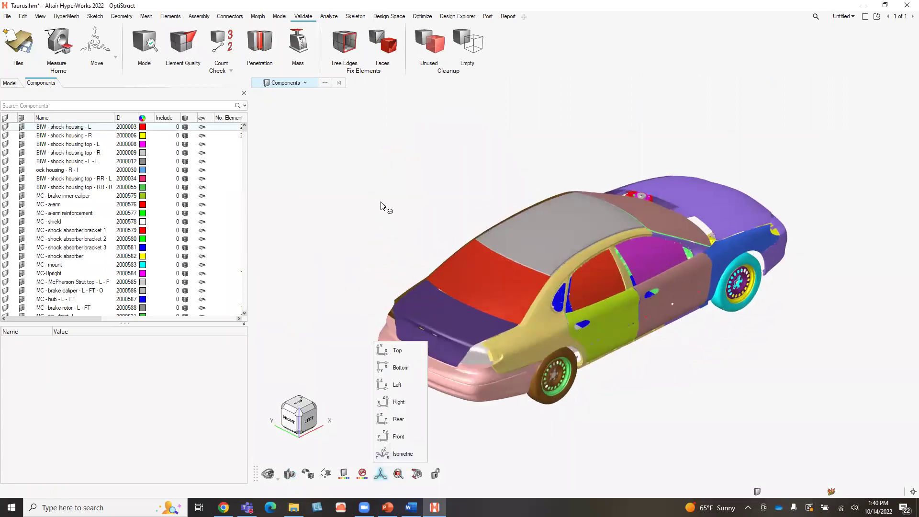
Step: Restore the saved Demo view, switch to the saved Custom view, and close the saved views
left_click(290, 475)
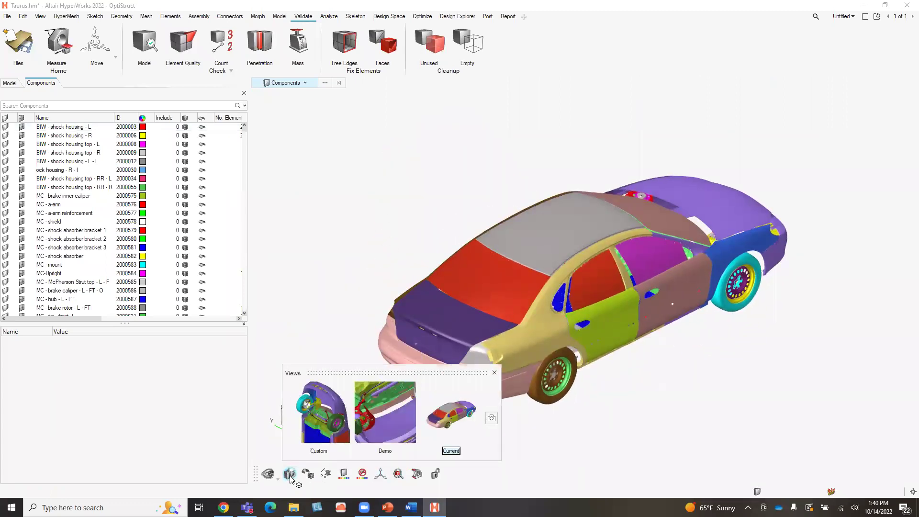
left_click(388, 406)
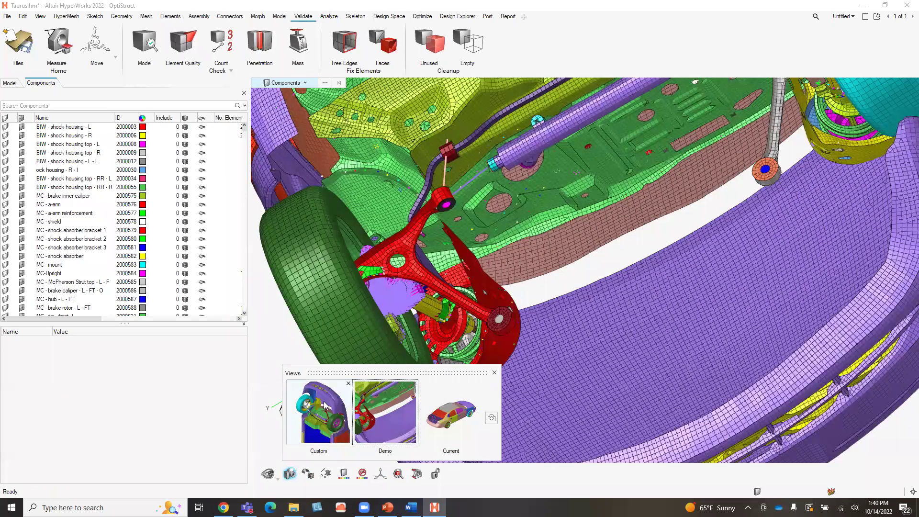
left_click(324, 406)
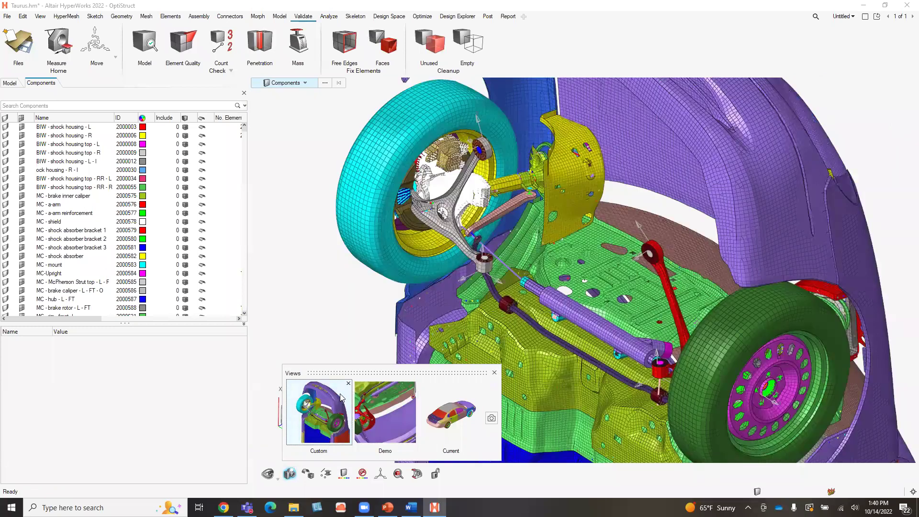
left_click(494, 373)
Step: Create two section cuts through the car and align the second one with the X axis
scroll(353, 311, "down", 5)
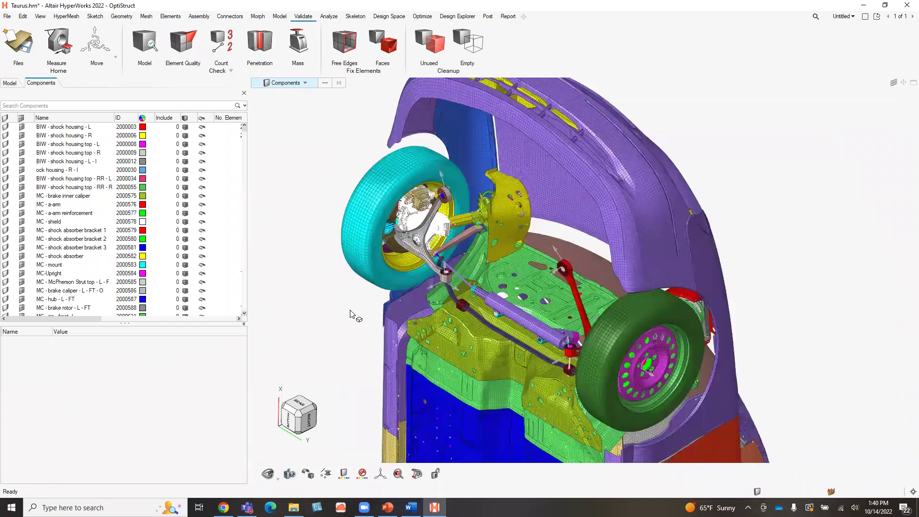
middle_click_drag(327, 261, 530, 315)
scroll(492, 281, "up", 2)
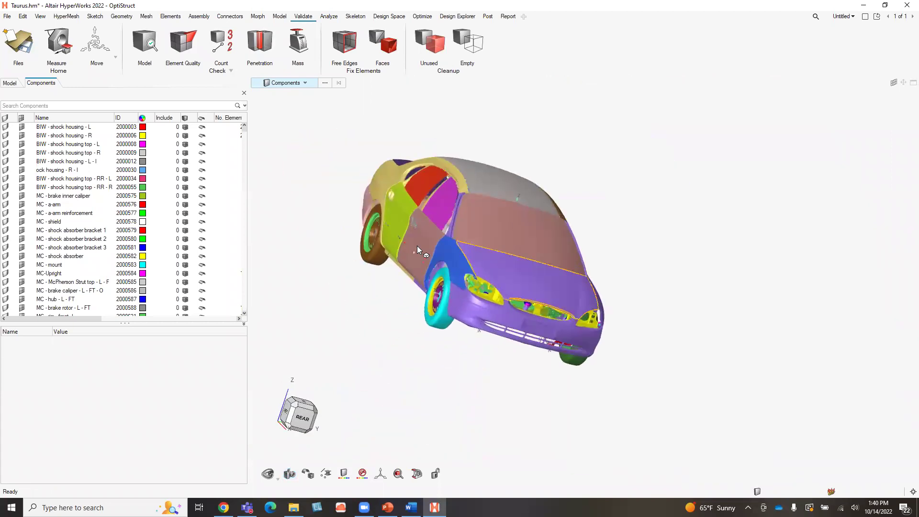
middle_click_drag(371, 254, 380, 265)
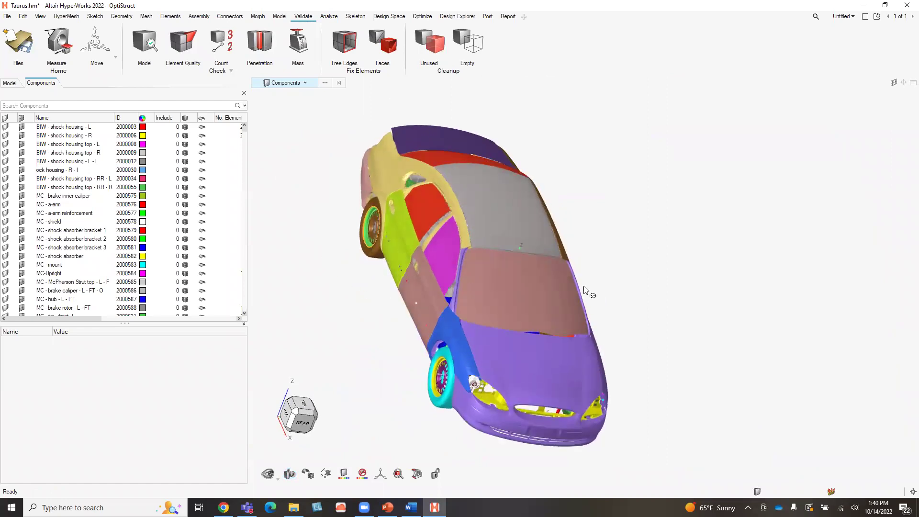
middle_click_drag(558, 230, 555, 234)
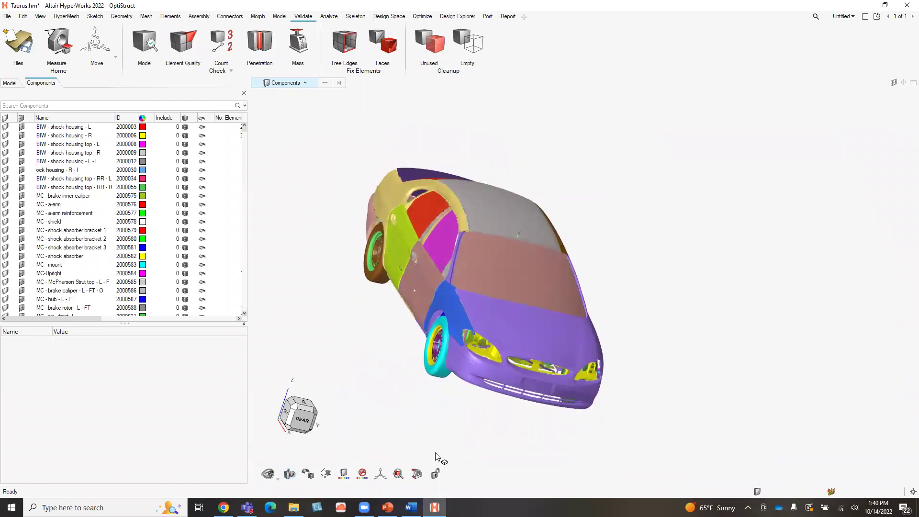
left_click(417, 474)
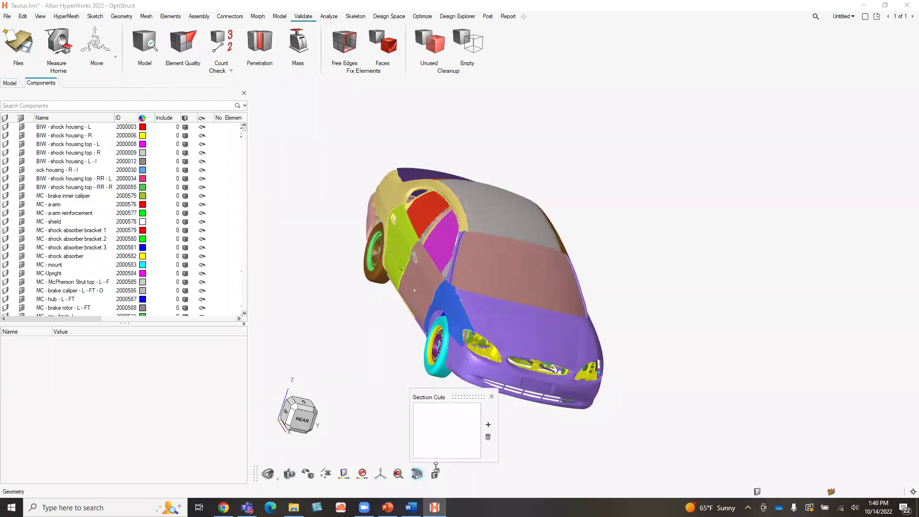
left_click(487, 426)
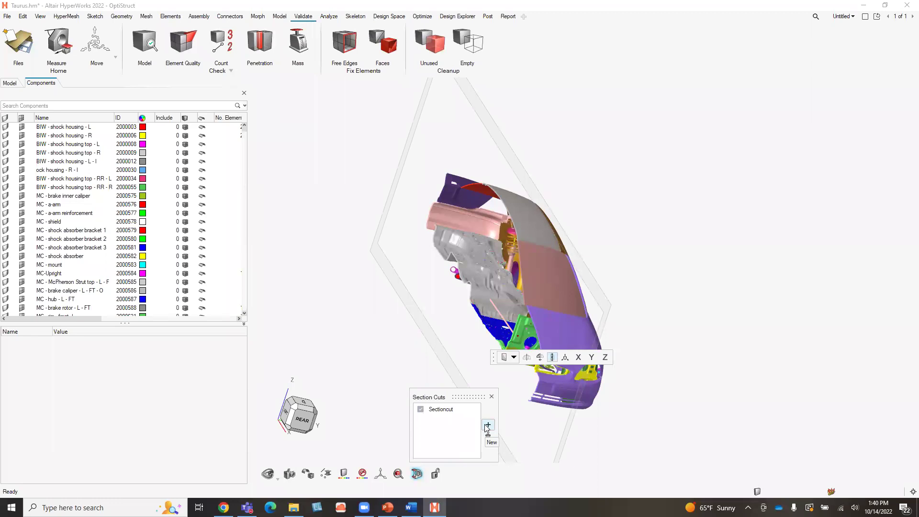
left_click(487, 425)
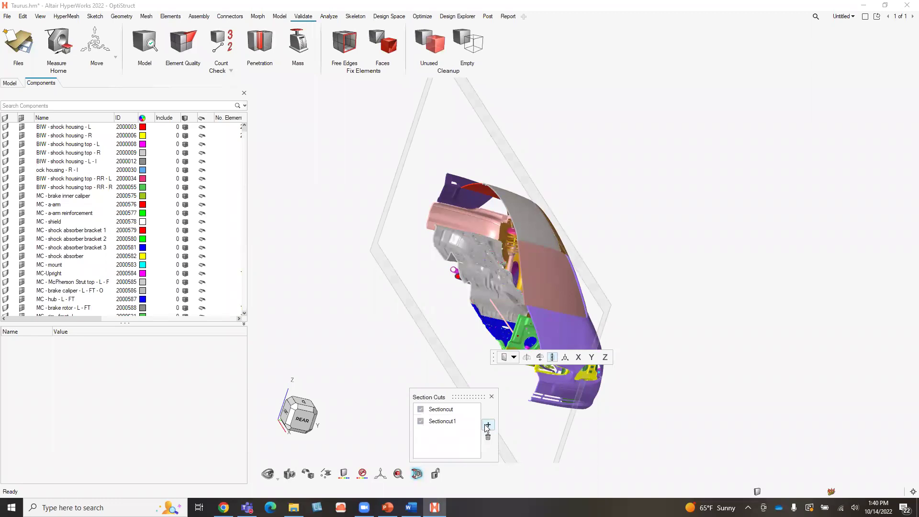
left_click(577, 357)
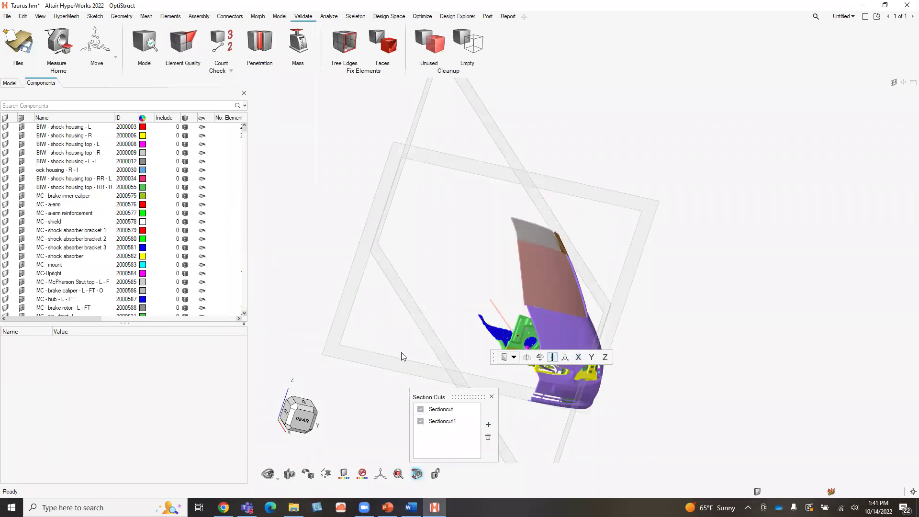
right_click_drag(378, 320, 601, 356)
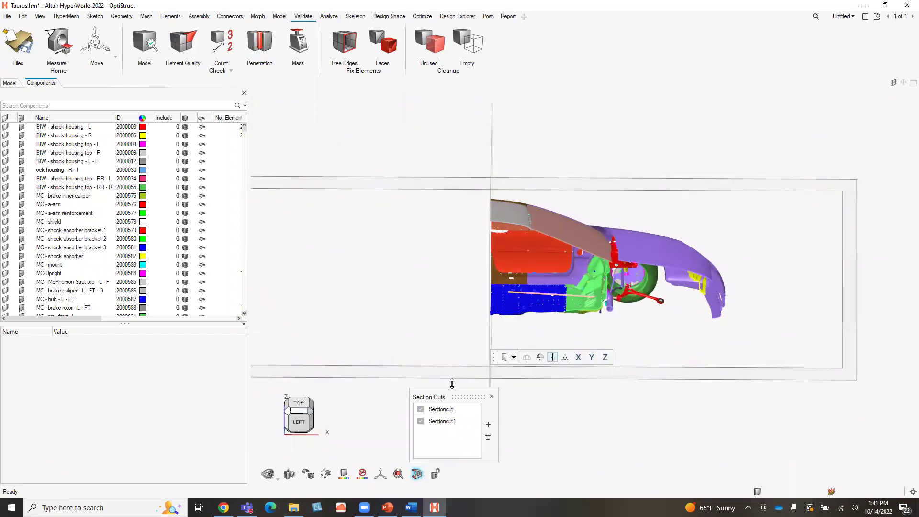
Step: Turn off both section cuts so the whole car is displayed, and close the section cut controls
left_click(421, 421)
left_click(421, 409)
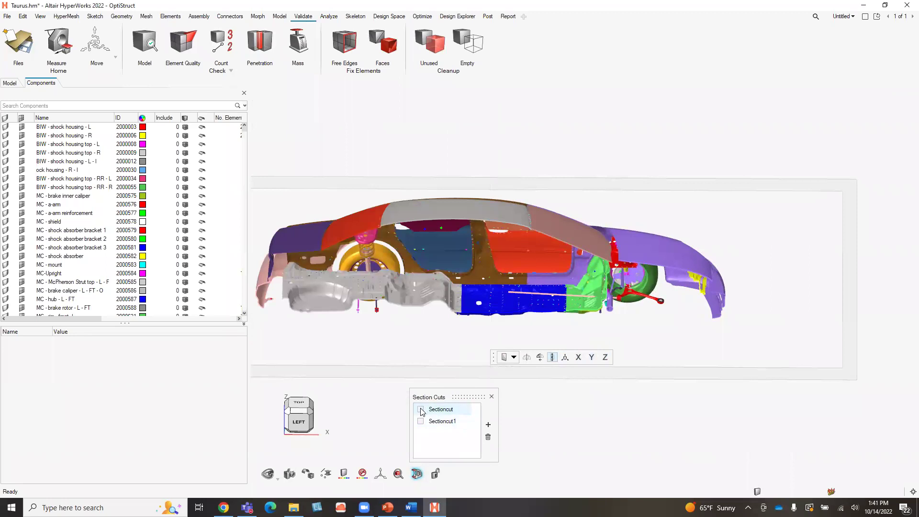
left_click(492, 397)
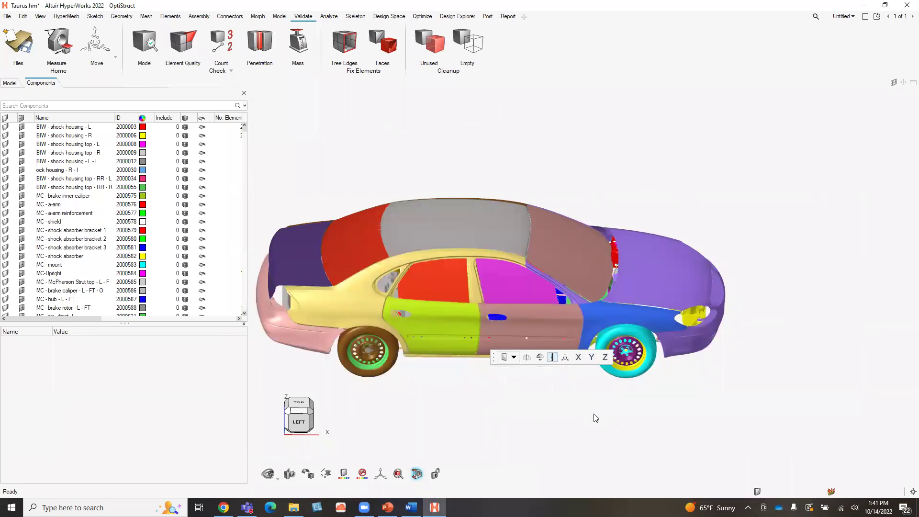
left_click(416, 474)
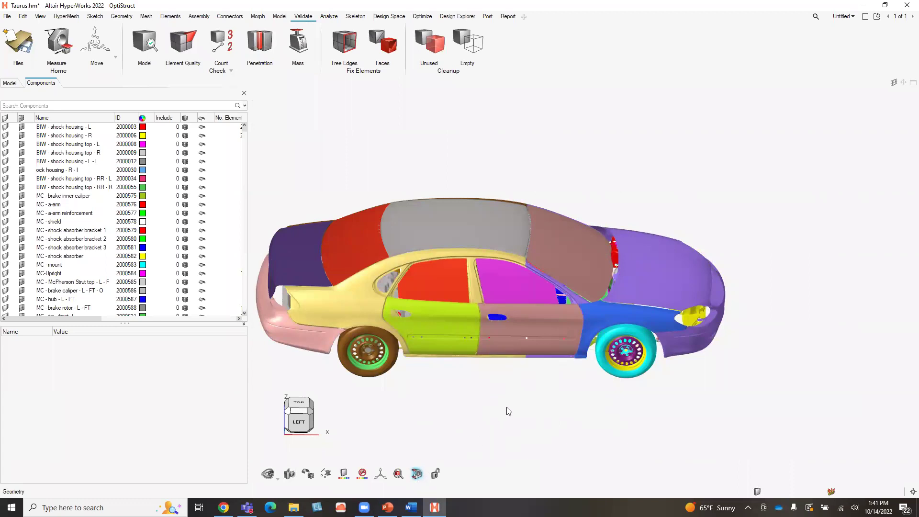
middle_click_drag(677, 400, 571, 377)
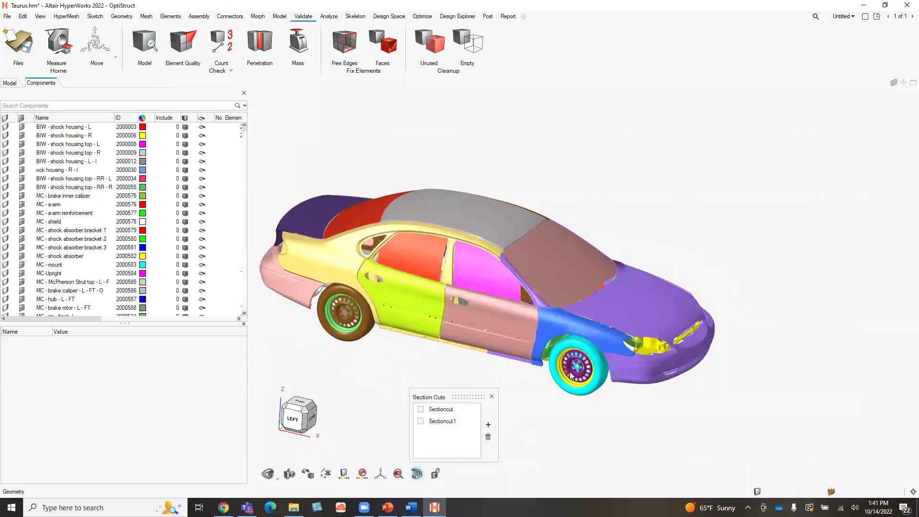
left_click(492, 397)
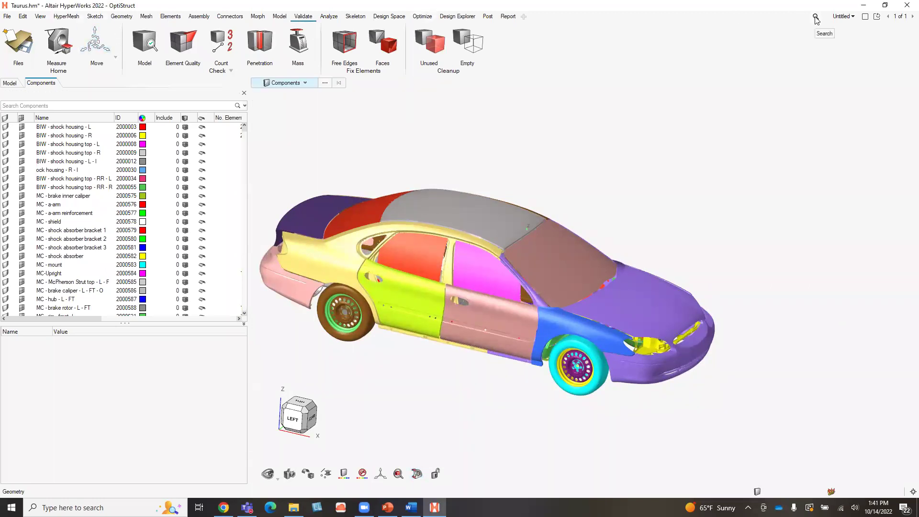
Step: Display the classic Panels area below the graphics area
left_click(40, 16)
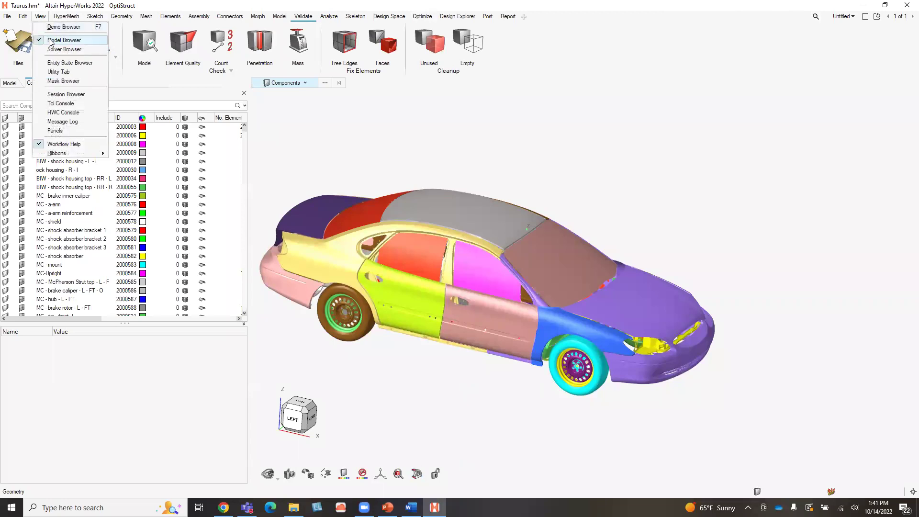
left_click(57, 130)
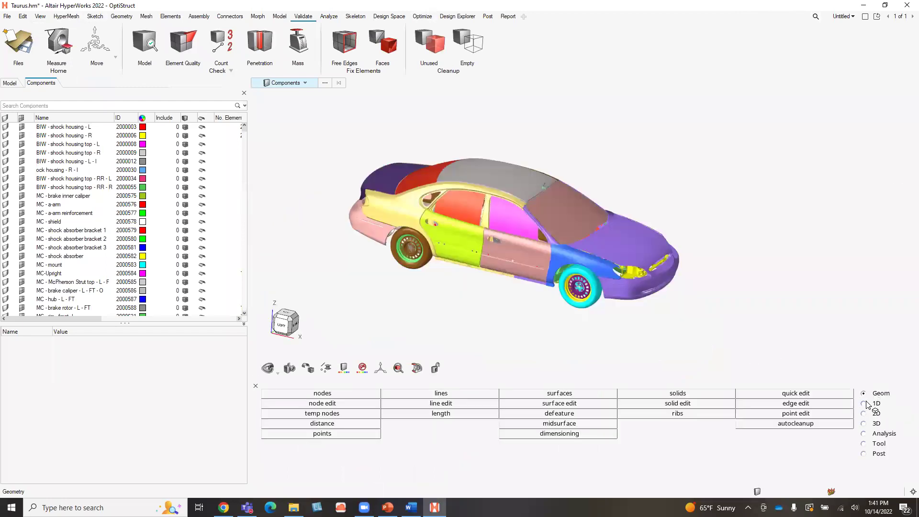
Step: Search for the Stitch tool, locate it among the Geometry tools, and start it from the search results before exiting it
left_click(816, 17)
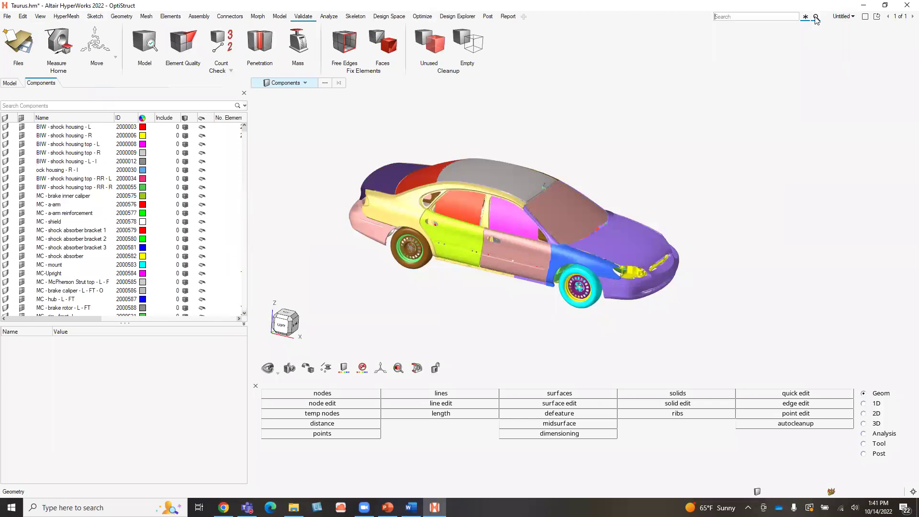
type("stitch")
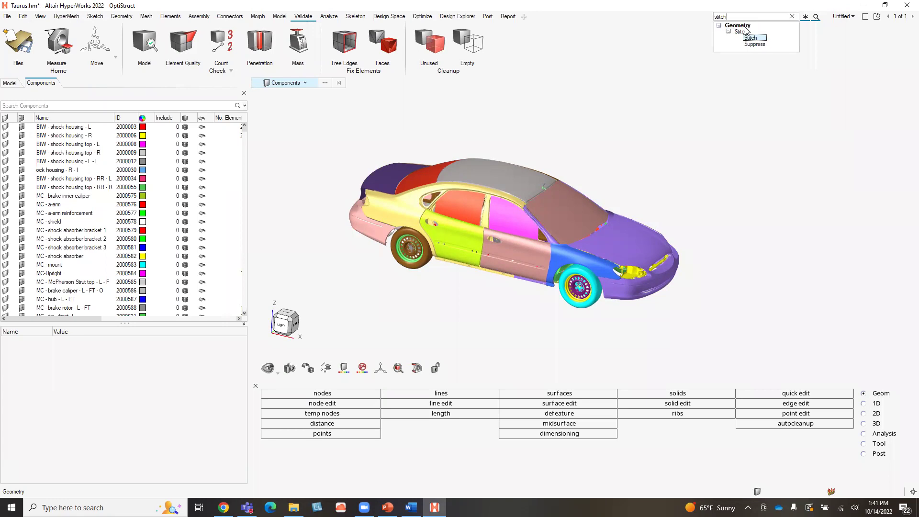
left_click(122, 18)
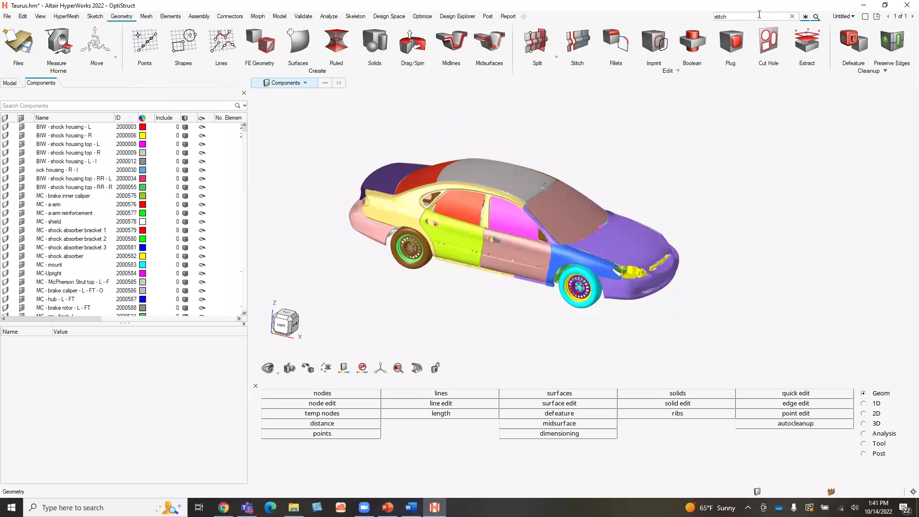
left_click(816, 17)
type("tit")
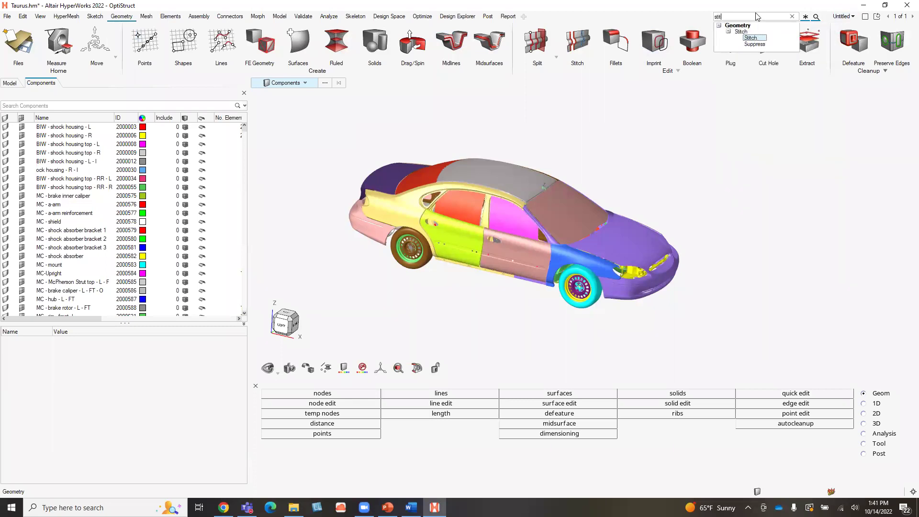
left_click(752, 39)
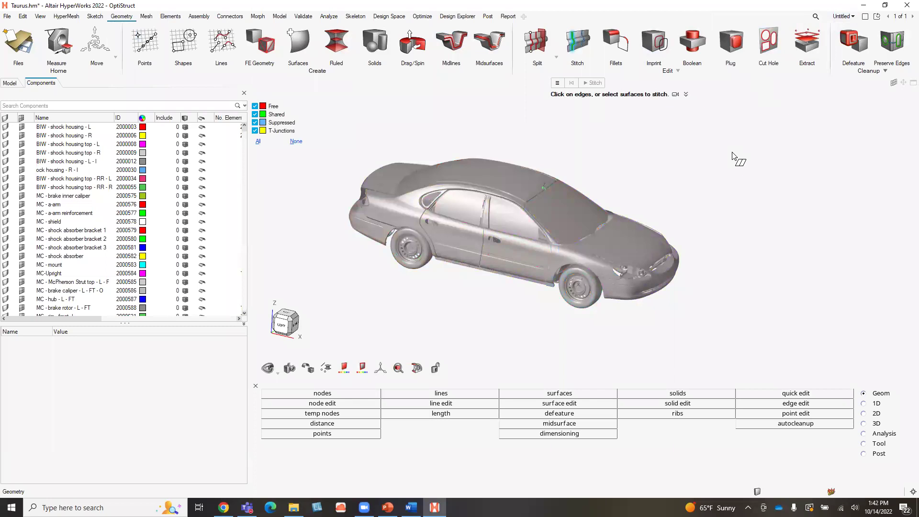
key("Escape")
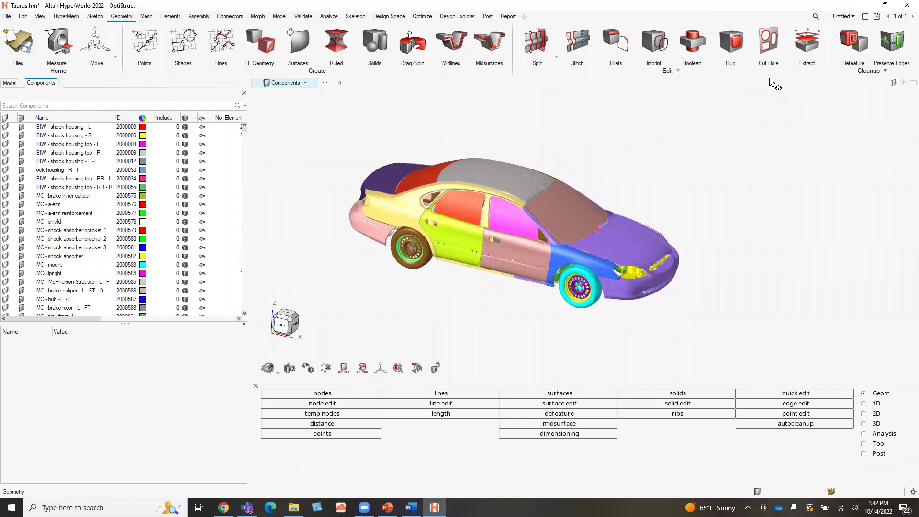
Step: Review the entity types available for selection and select the windshield as a component
left_click_drag(689, 151, 672, 152, "ctrl")
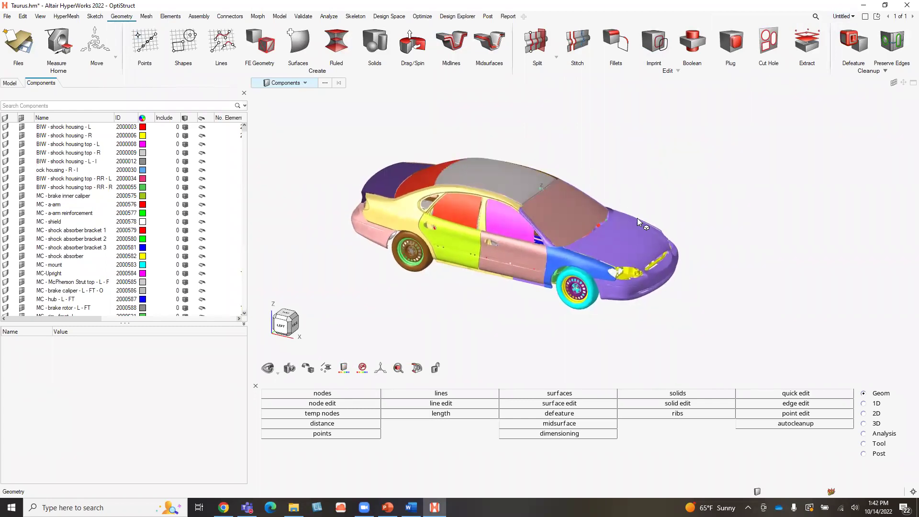
left_click_drag(639, 223, 631, 227, "ctrl")
scroll(479, 167, "down", 2)
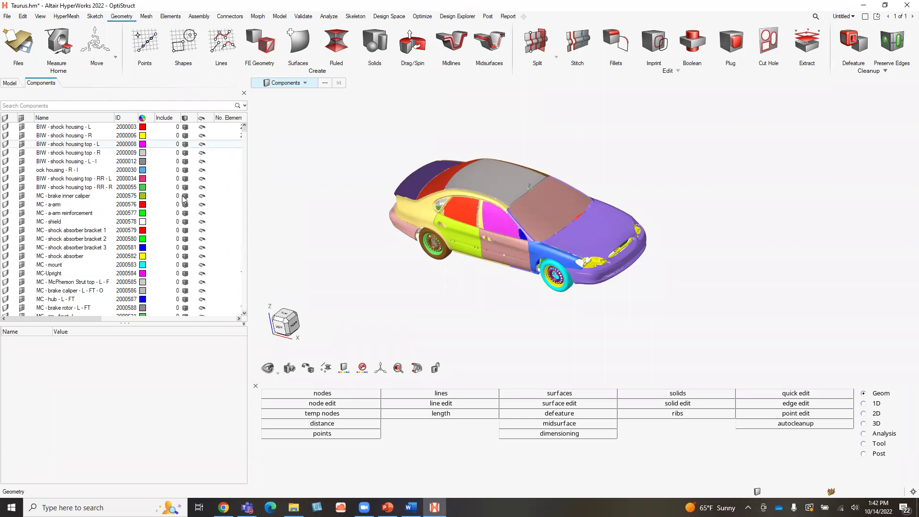
left_click(305, 83)
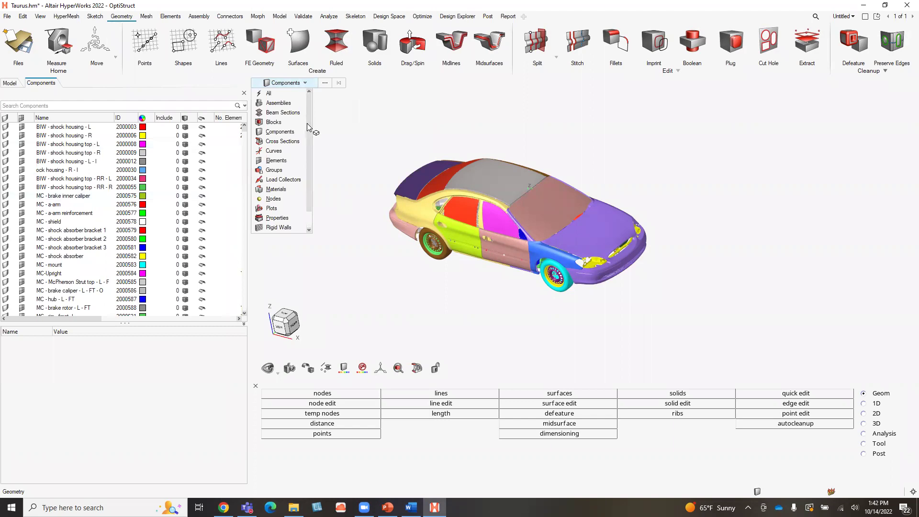
scroll(307, 127, "down", 2)
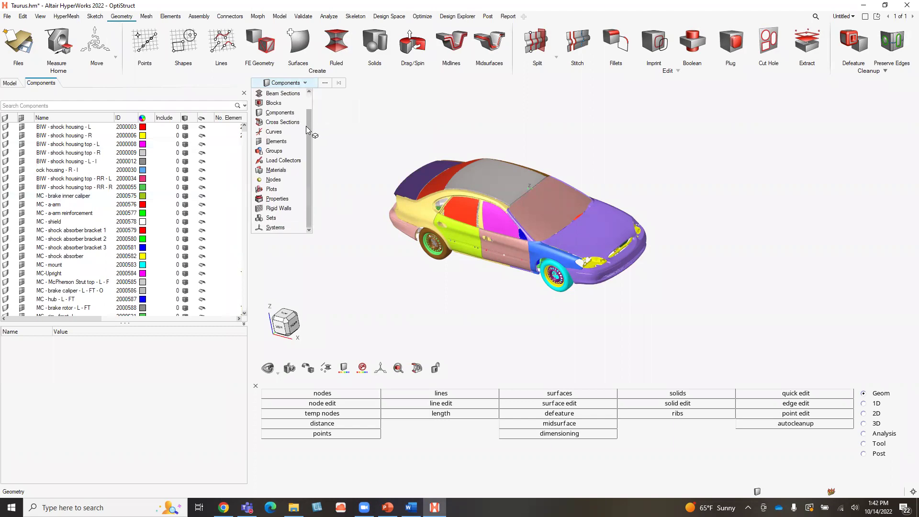
scroll(307, 127, "up", 2)
left_click(561, 212)
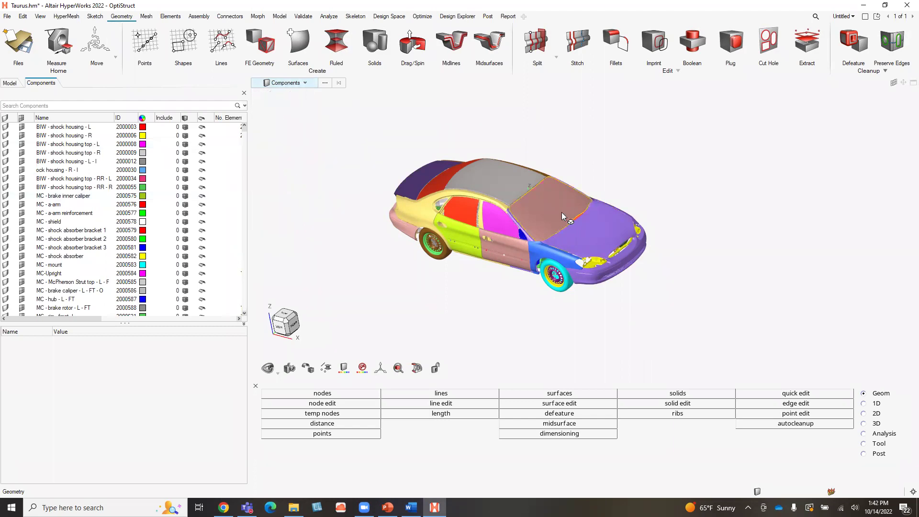
Step: Switch the selection type to Elements, window-select a rectangular patch in the middle of the windshield, and clear the selection
left_click(309, 83)
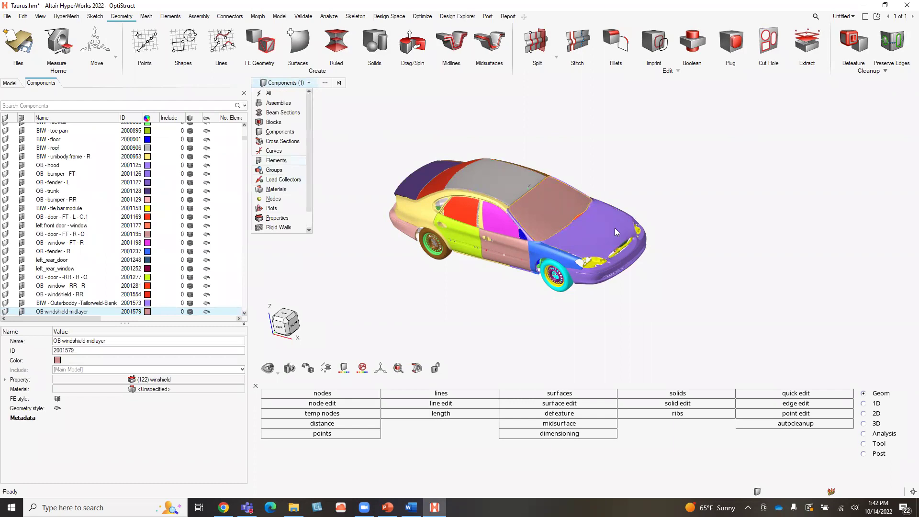
scroll(615, 228, "up", 2)
scroll(498, 183, "up", 3)
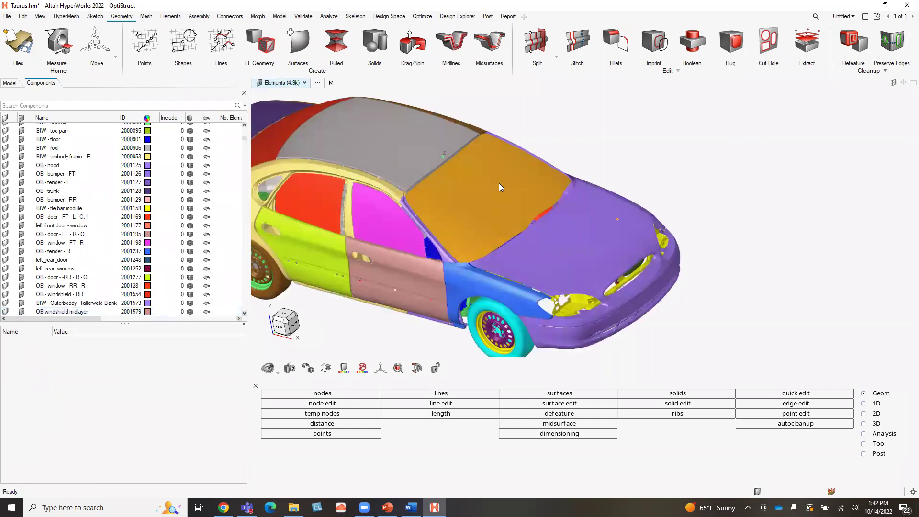
scroll(529, 139, "up", 1)
scroll(493, 196, "down", 1)
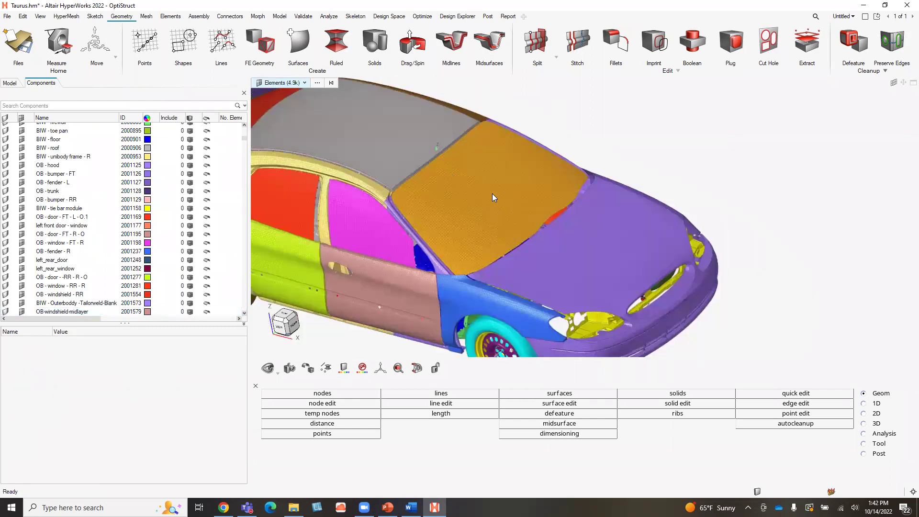
left_click_drag(520, 207, 450, 173)
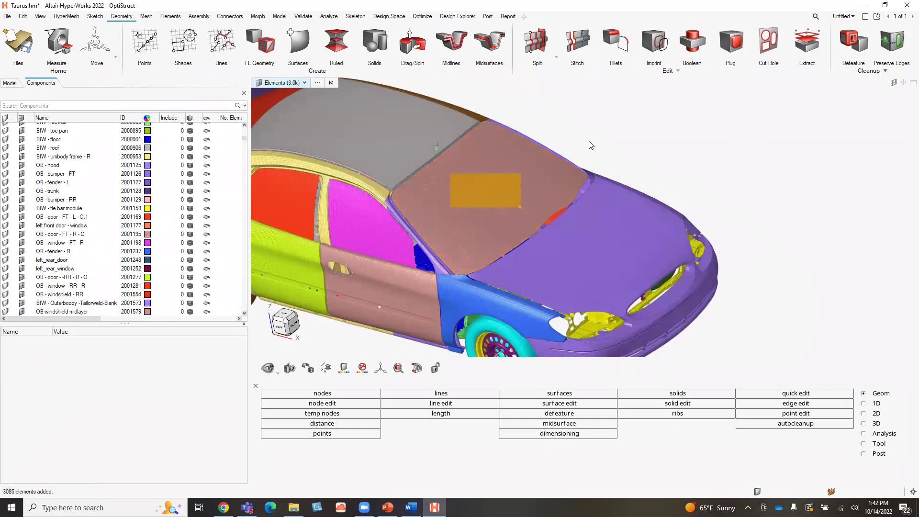
left_click(574, 148)
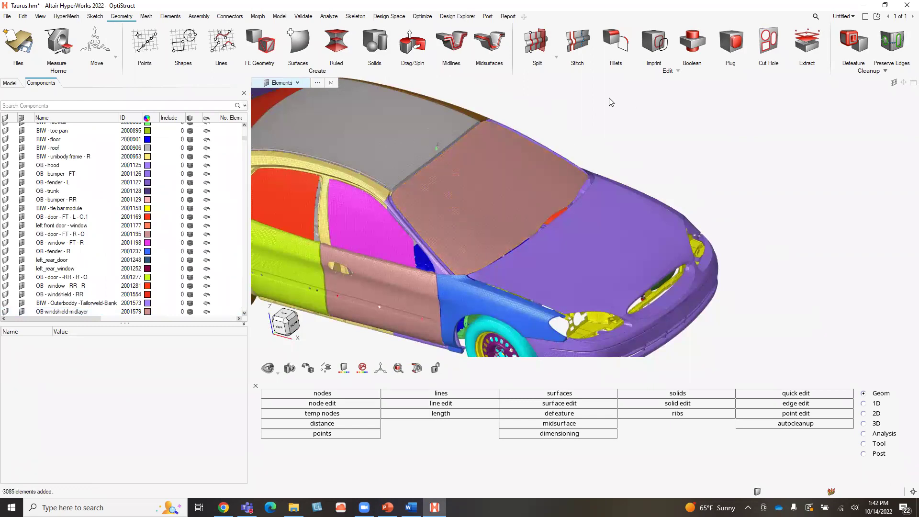
Step: Select windshield elements with a circular window, and replace that selection with a freehand-drawn region on the windshield
right_click(562, 118)
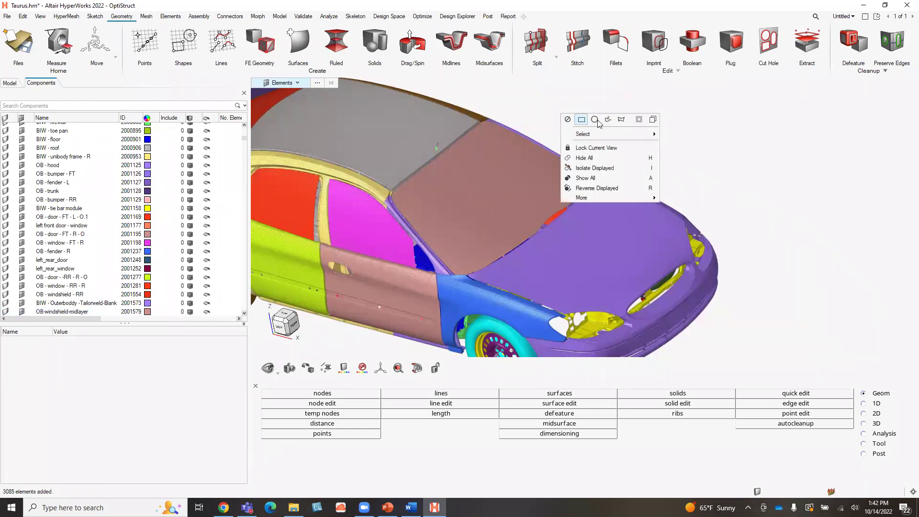
left_click_drag(500, 201, 526, 211)
right_click(486, 153)
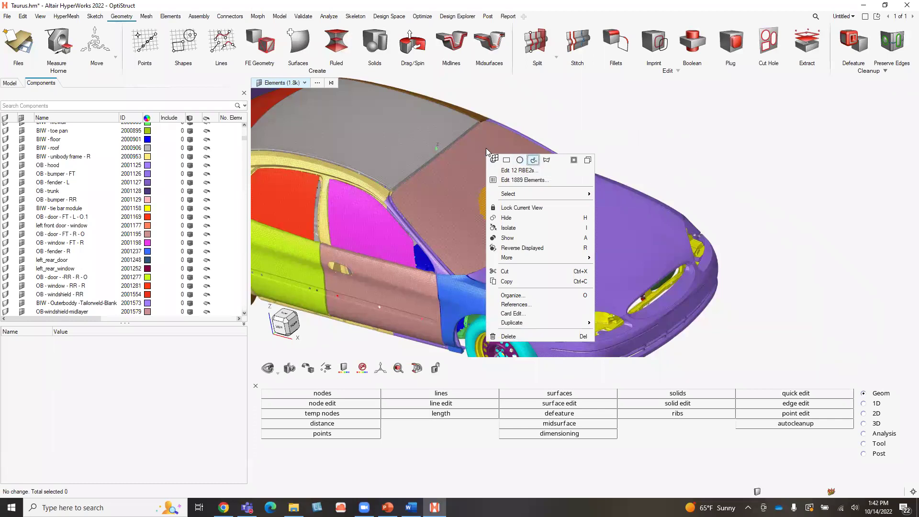
left_click(533, 160)
mouse_move(487, 148)
left_mouse_down()
mouse_move(465, 172)
mouse_move(507, 196)
left_mouse_up()
left_click_drag(487, 143, 488, 146)
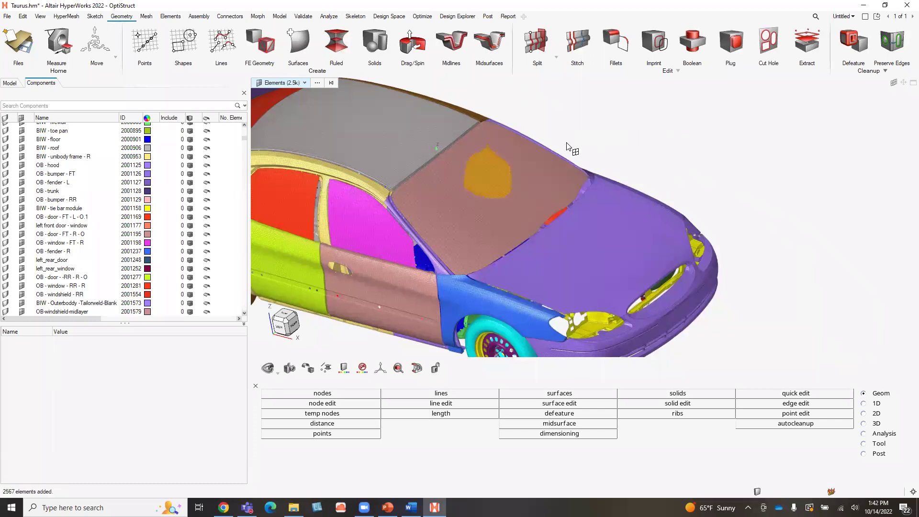
Step: Clear the windshield element selection and fit the whole car in the view
mouse_move(616, 231)
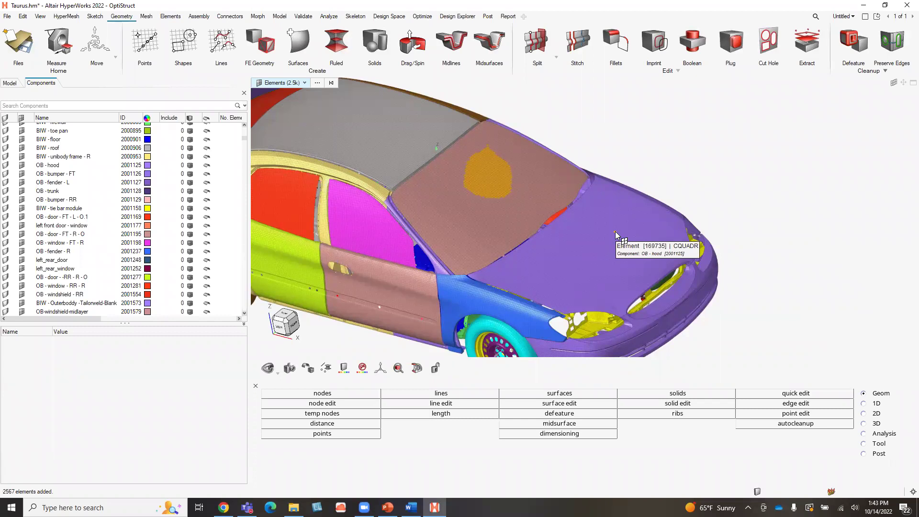
key("Escape")
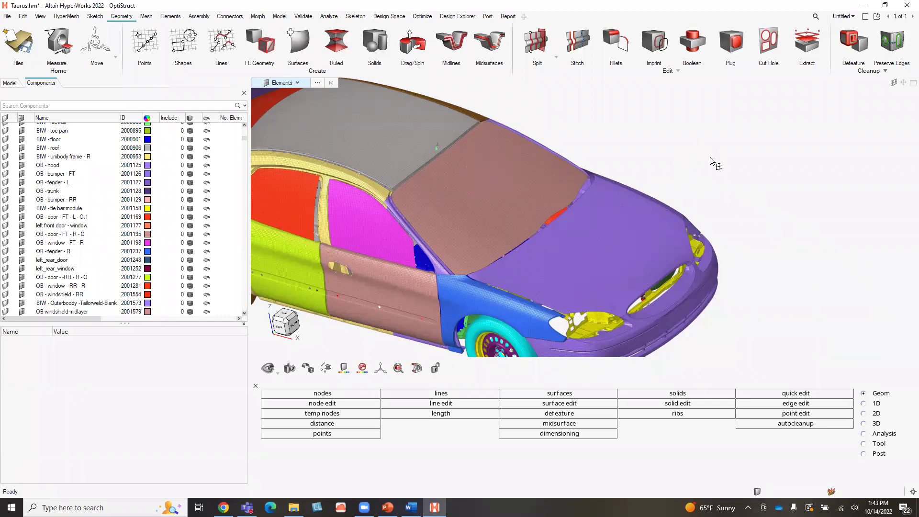
key("f")
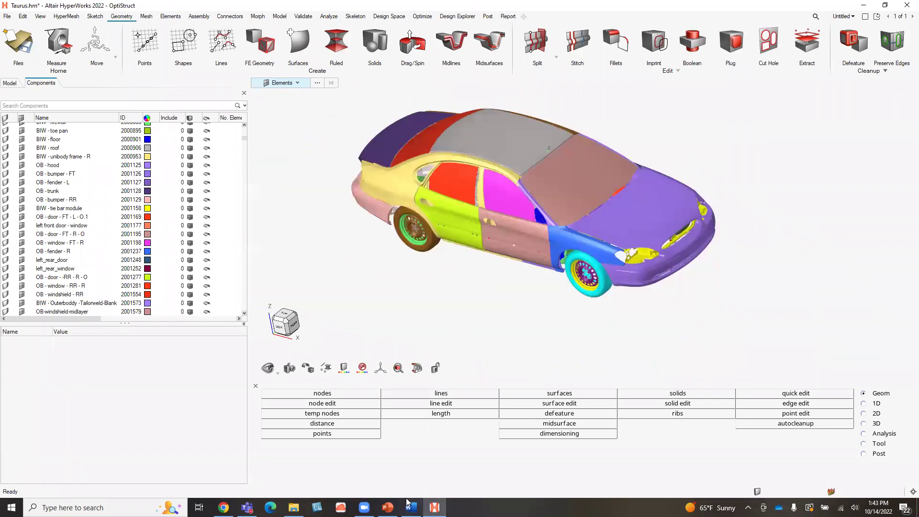
Step: Switch to the PowerPoint slide show and advance to the HyperWorks Topology slide
left_click(388, 508)
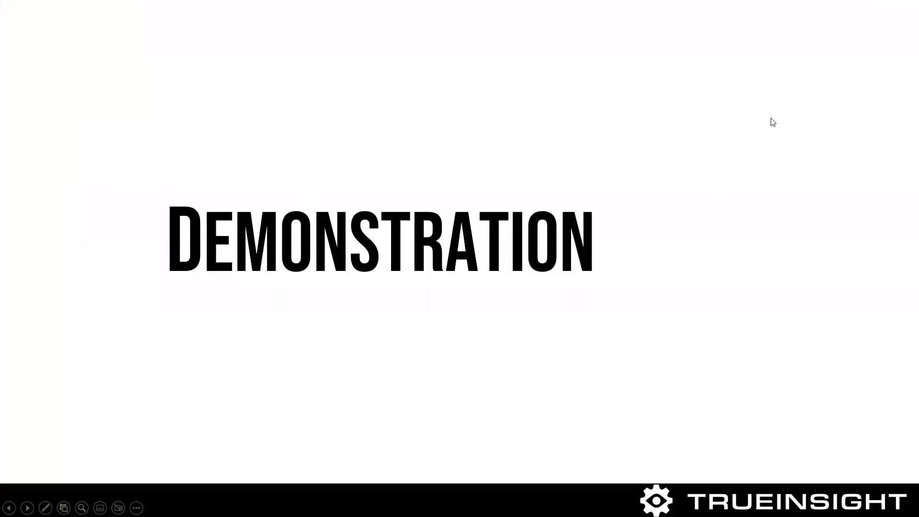
left_click(735, 151)
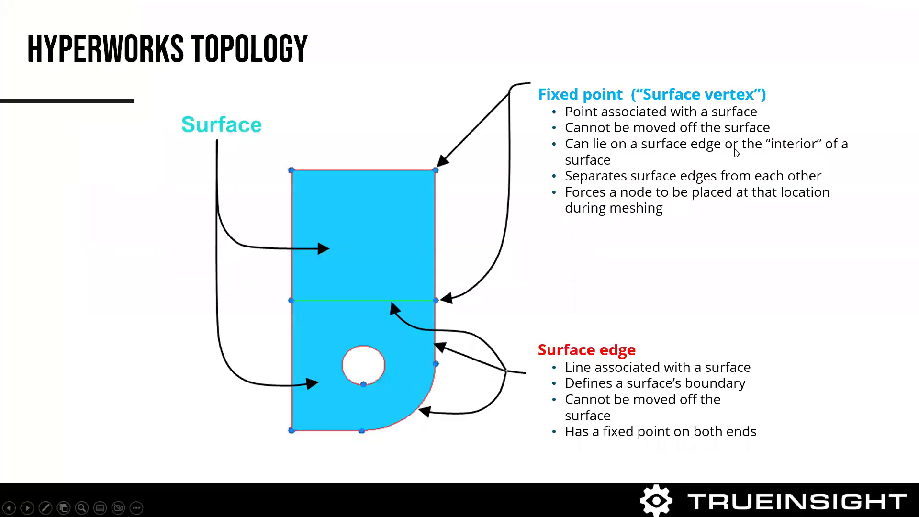
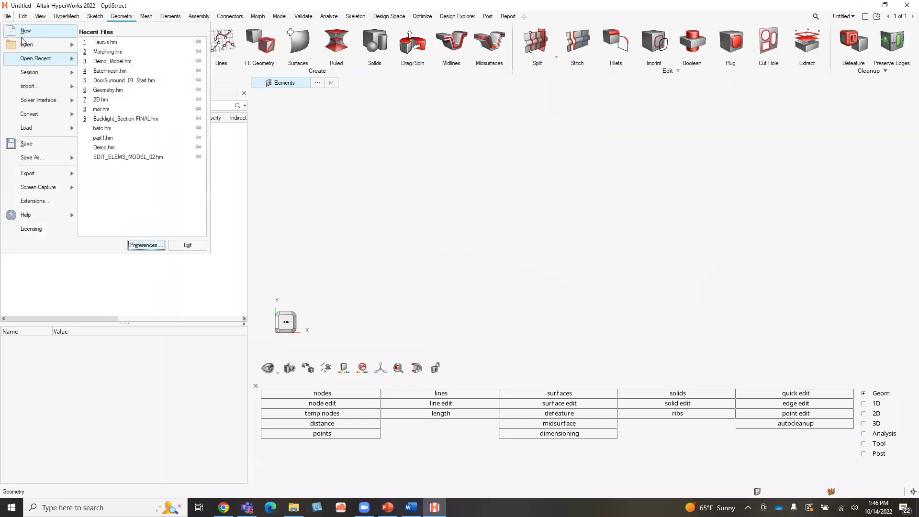
Step: Open Geometry.hm from the Demonstration 2 Geometry folder of the Hypermesh Tips Webinar files in HyperWorks
left_click(262, 115)
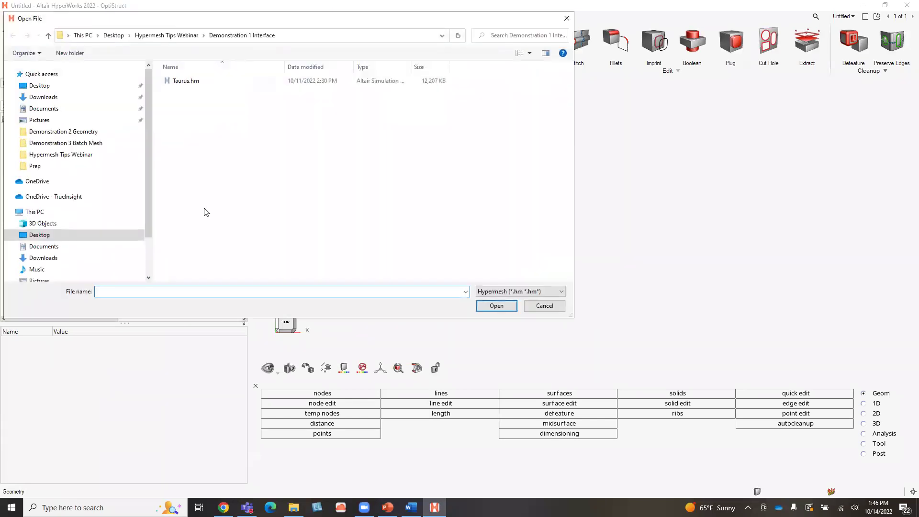
left_click(179, 36)
double_click(222, 94)
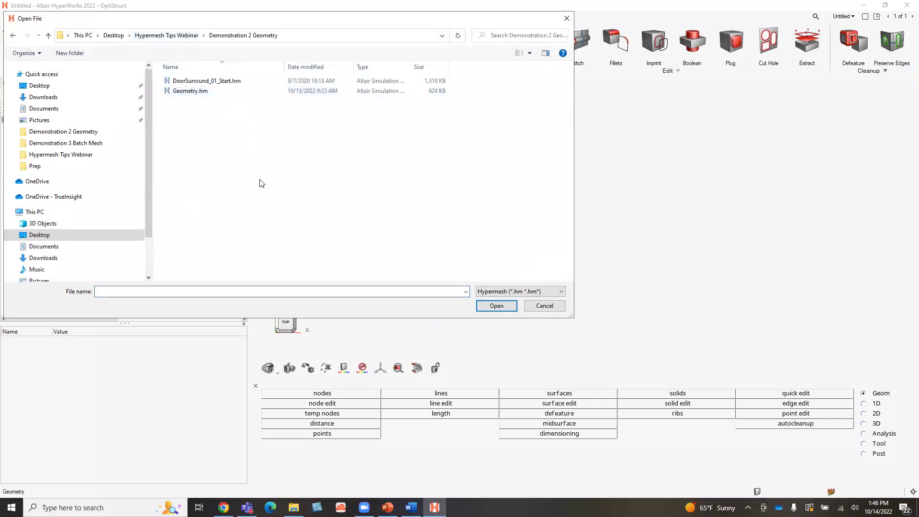
left_click(232, 94)
double_click(234, 94)
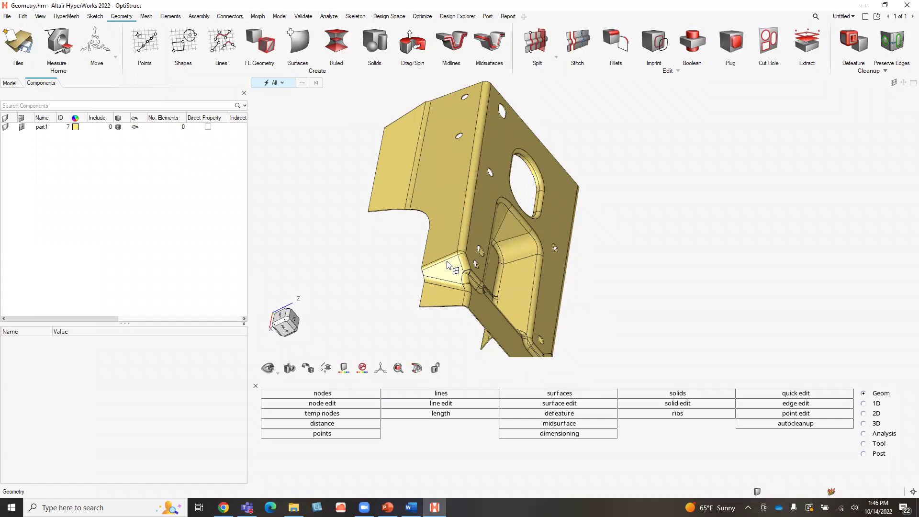
Step: Close the legacy geometry command area to enlarge the model view and start the Stitch tool
mouse_move(670, 249)
middle_mouse_down()
mouse_move(705, 281)
mouse_move(668, 260)
middle_mouse_up()
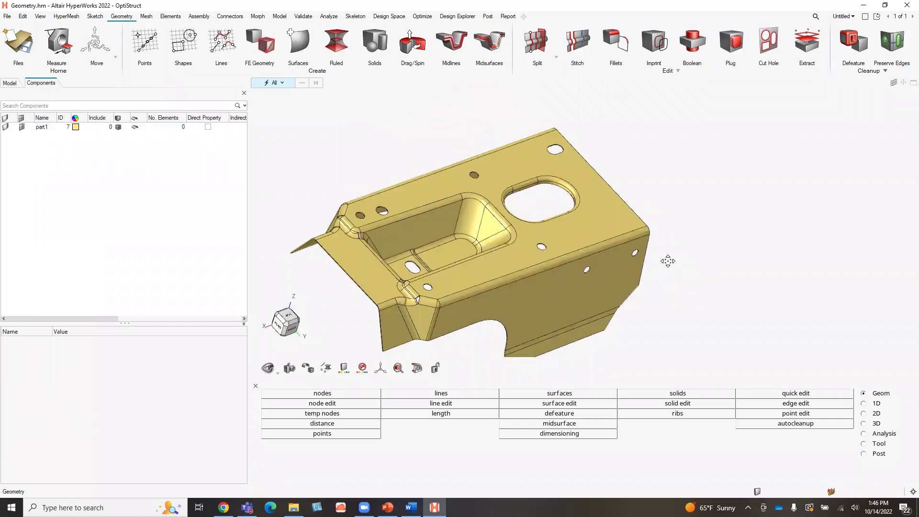
scroll(666, 259, "down", 2)
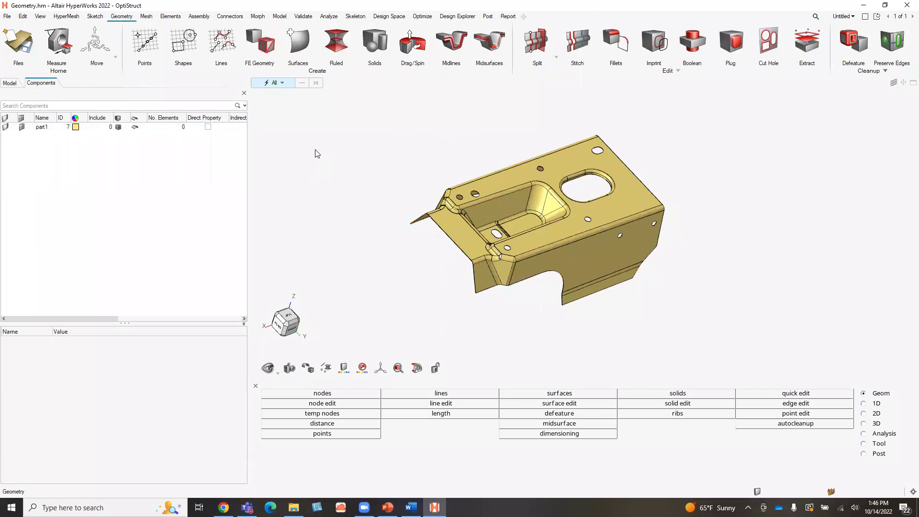
left_click(256, 386)
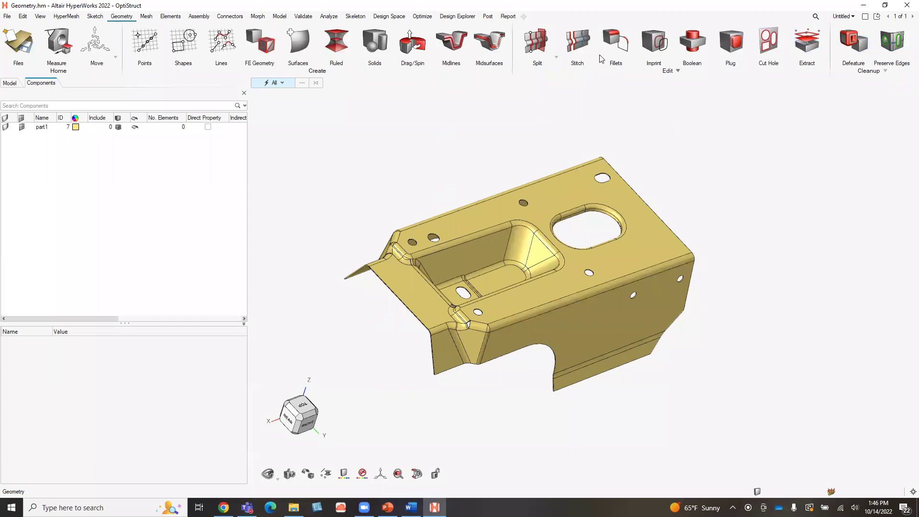
left_click(574, 49)
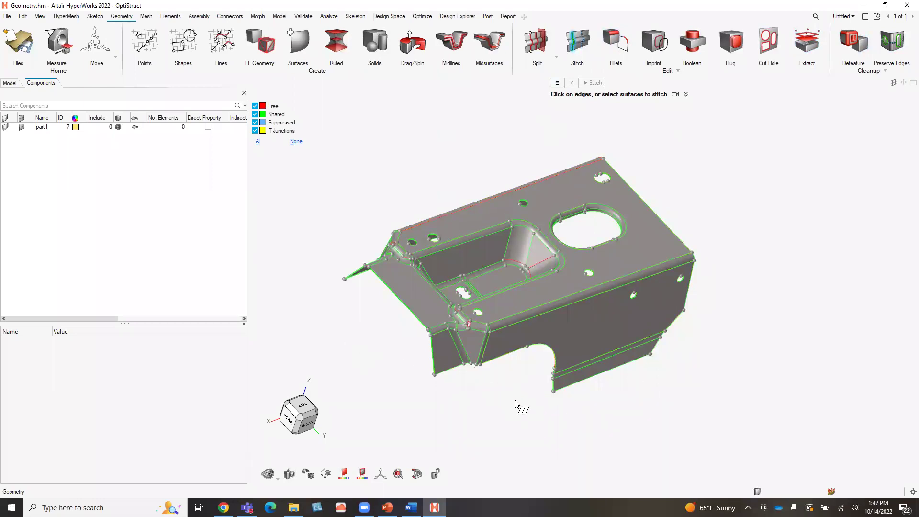
Step: Examine the free and shared edges along the part's long bend, around the recessed pocket and at the corners
scroll(419, 198, "up", 4)
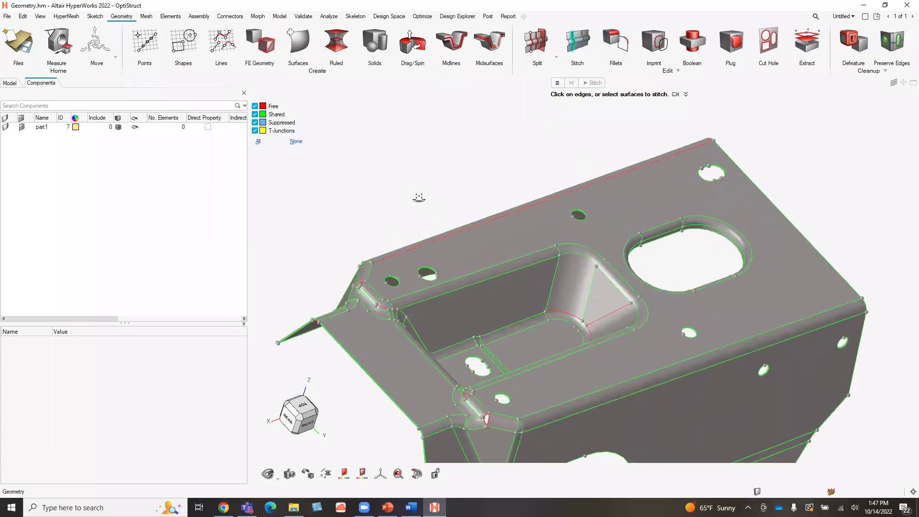
scroll(421, 199, "up", 5)
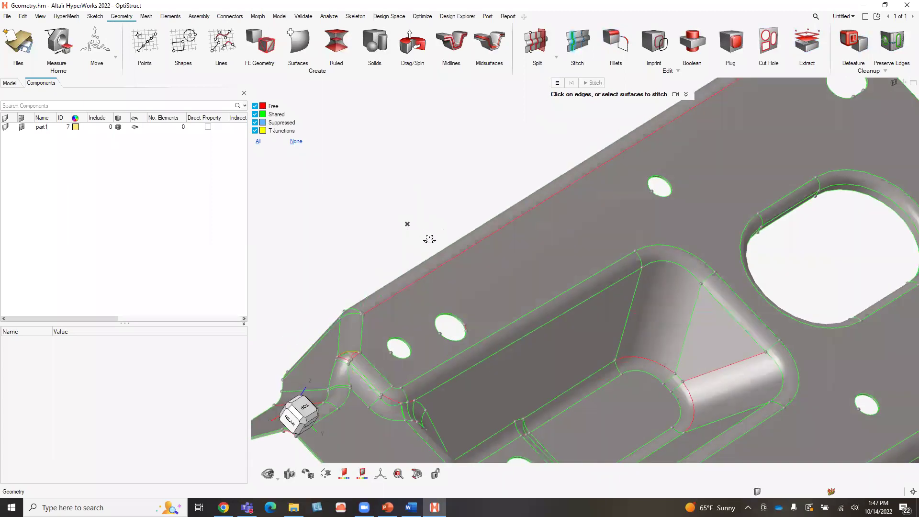
scroll(429, 239, "down", 8)
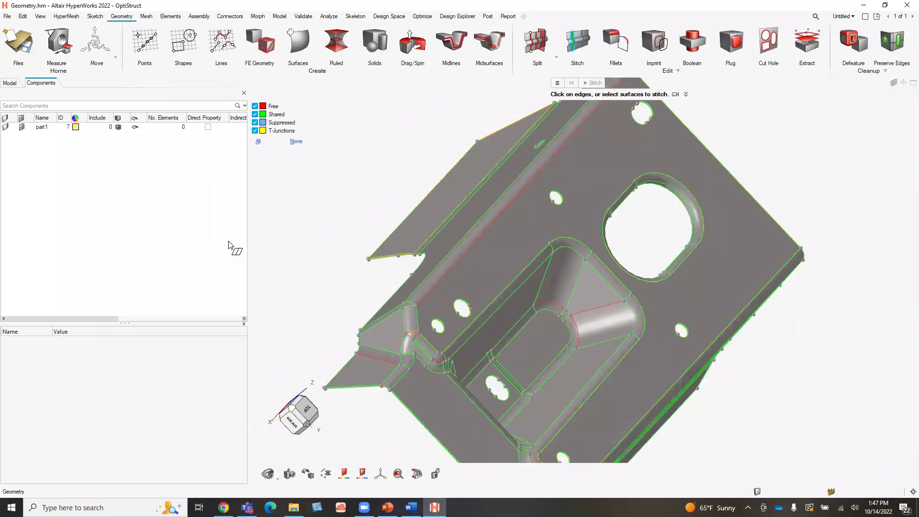
scroll(315, 286, "up", 1)
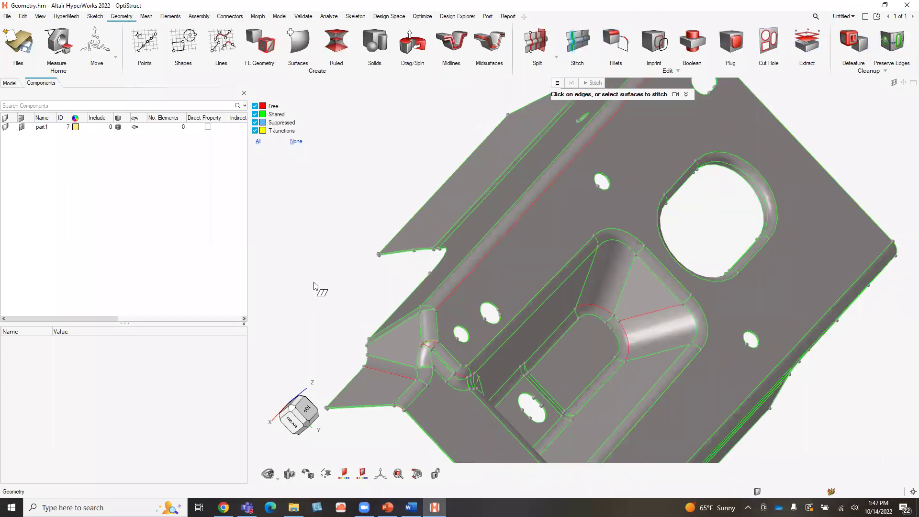
scroll(314, 286, "up", 2)
scroll(599, 306, "up", 4)
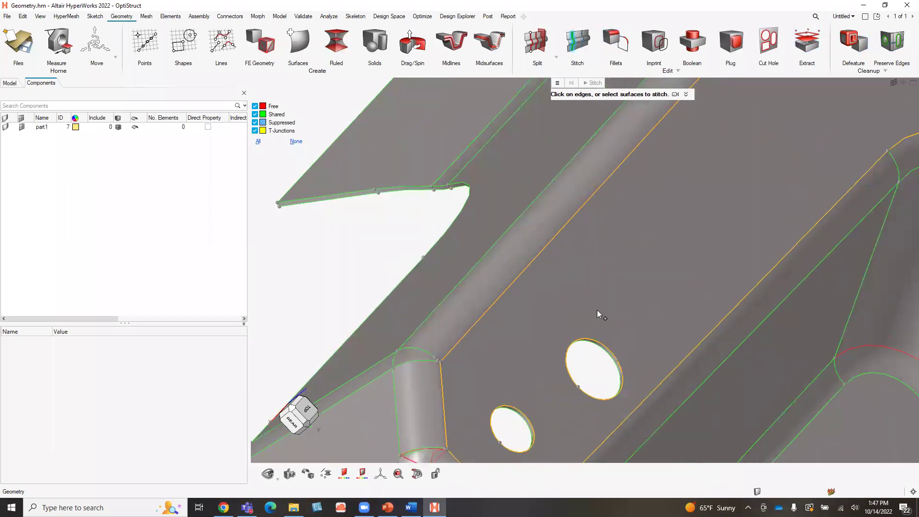
left_click(437, 282)
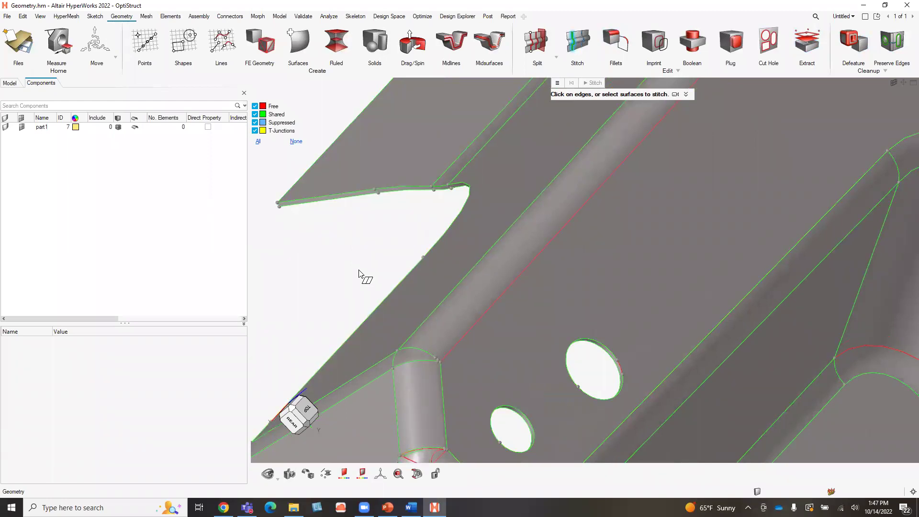
scroll(359, 271, "down", 3)
scroll(360, 271, "down", 1)
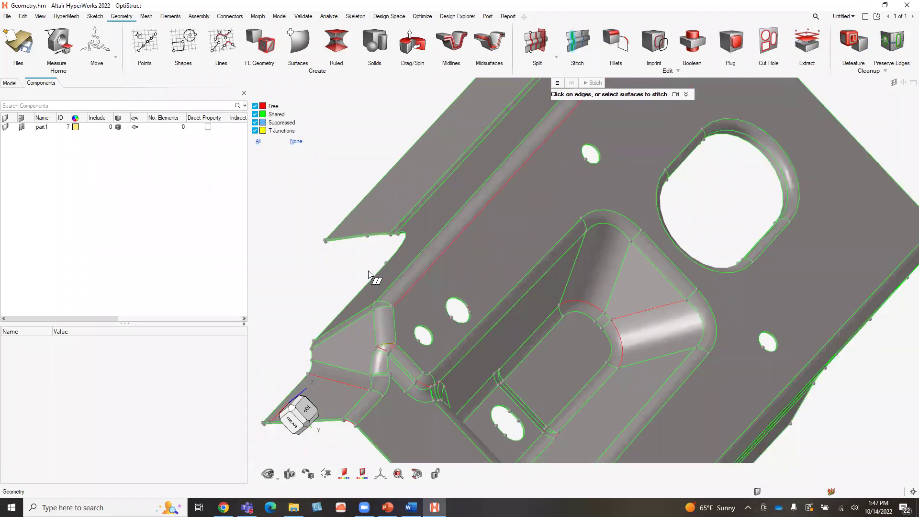
left_click(435, 274)
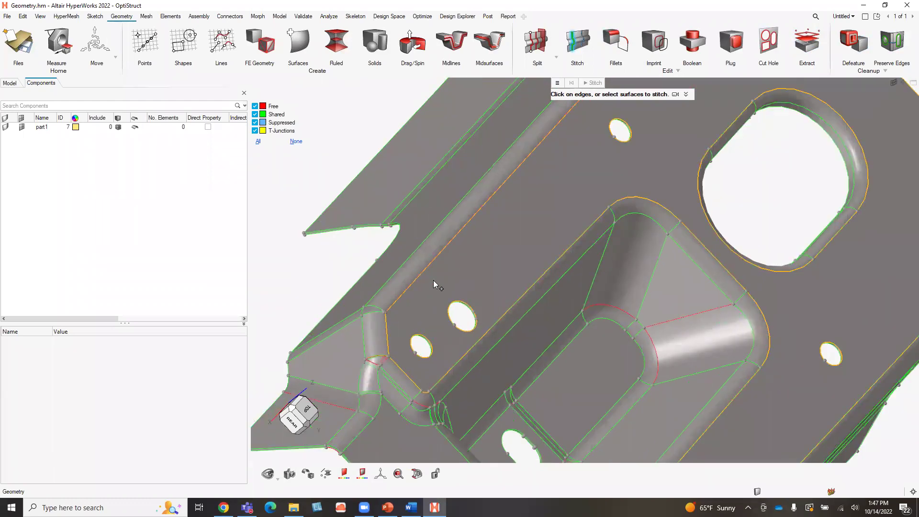
scroll(426, 275, "up", 1)
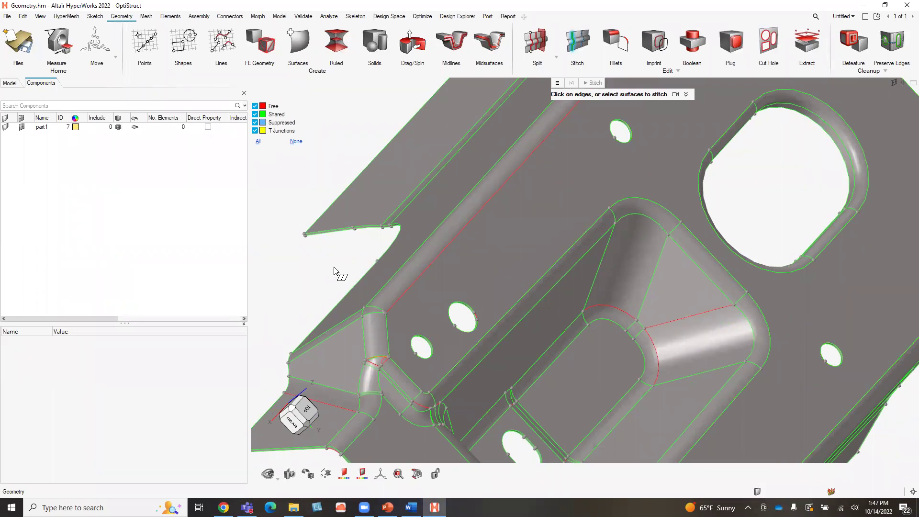
scroll(332, 268, "down", 3)
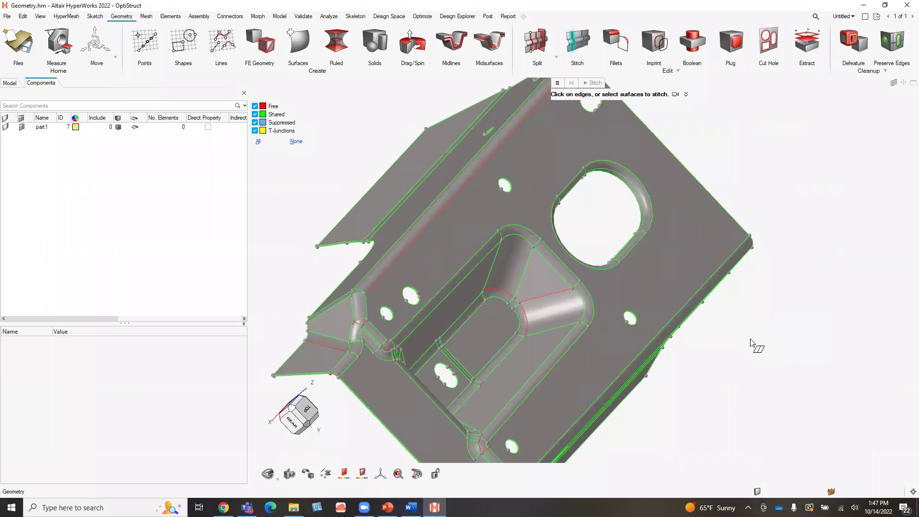
mouse_move(755, 326)
right_mouse_down()
mouse_move(793, 328)
mouse_move(760, 320)
right_mouse_up()
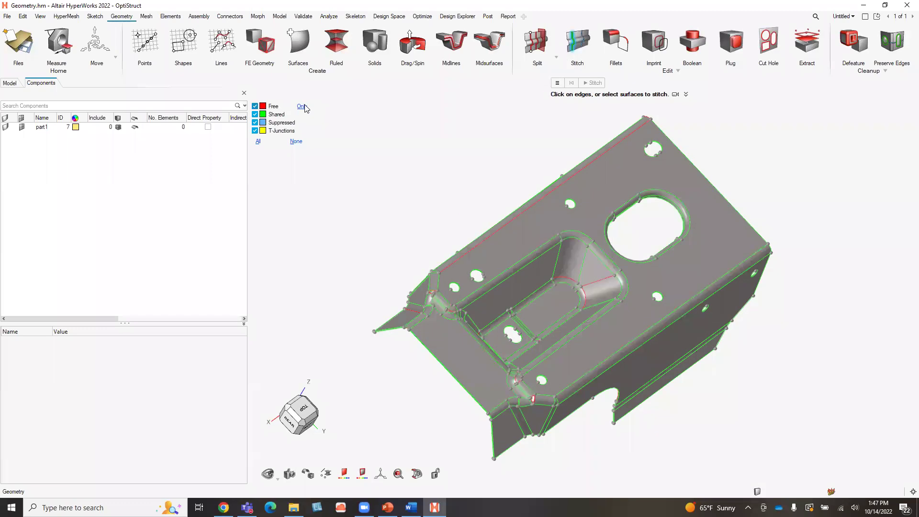
Step: Display only the free edges and switch the geometry to wireframe to isolate the gaps in the part
left_click(303, 106)
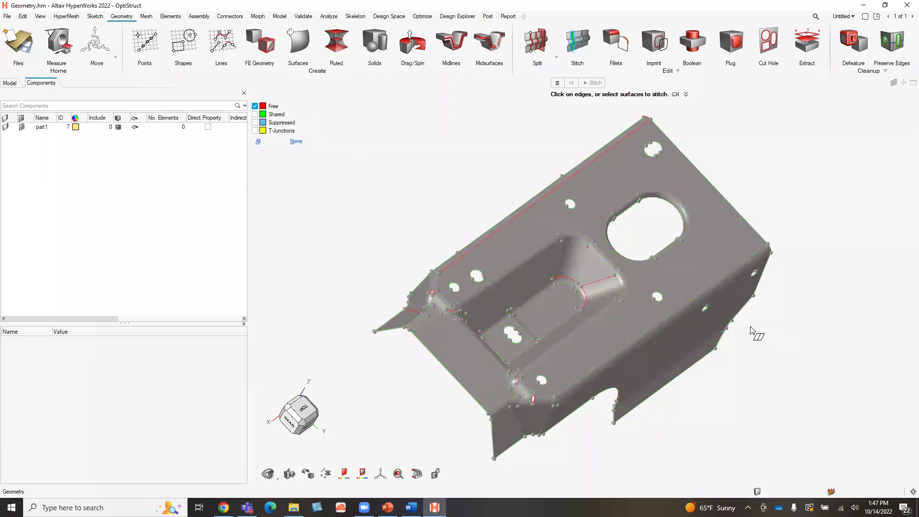
mouse_move(661, 294)
right_mouse_down()
mouse_move(702, 318)
mouse_move(674, 315)
mouse_move(655, 283)
right_mouse_up()
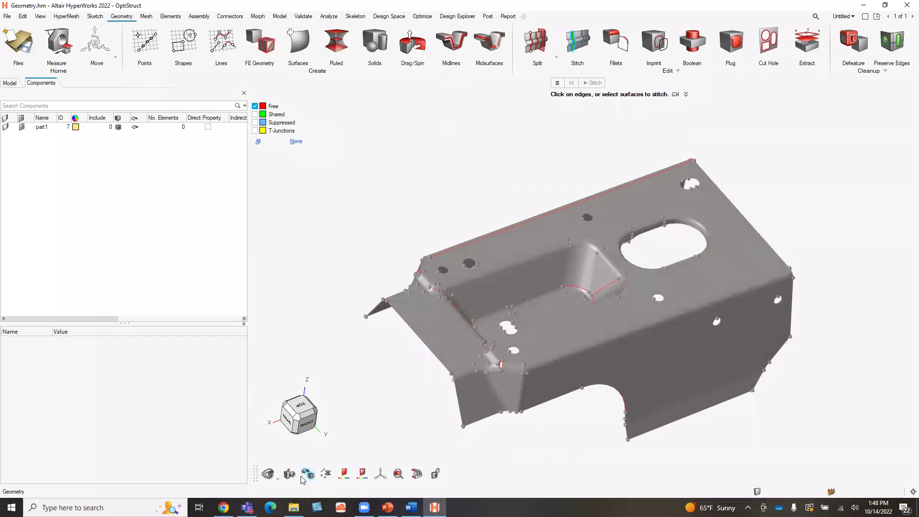
mouse_move(307, 475)
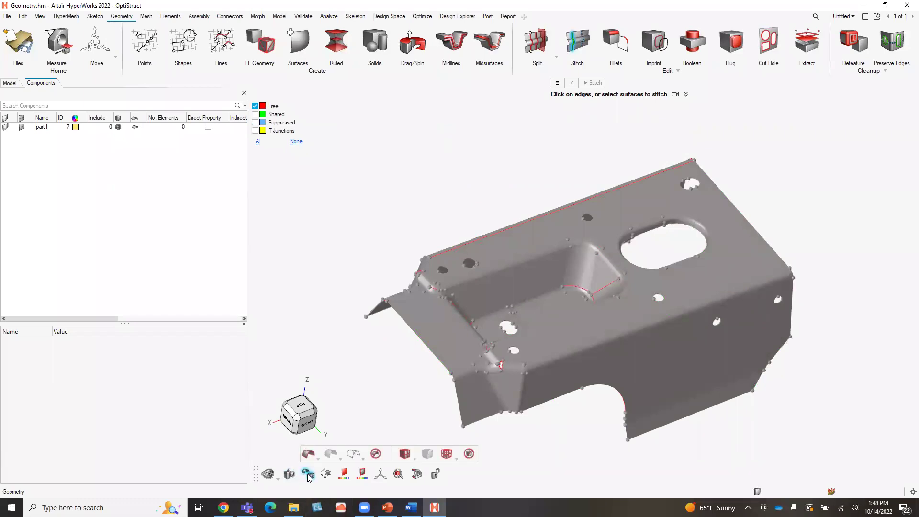
left_click(354, 453)
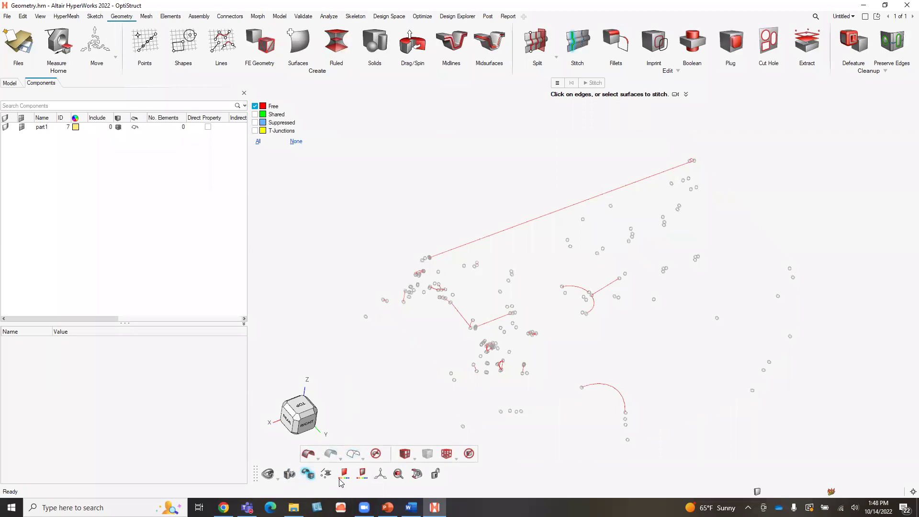
Step: Hide the fixed points and return the part's surfaces to shaded display
mouse_move(327, 477)
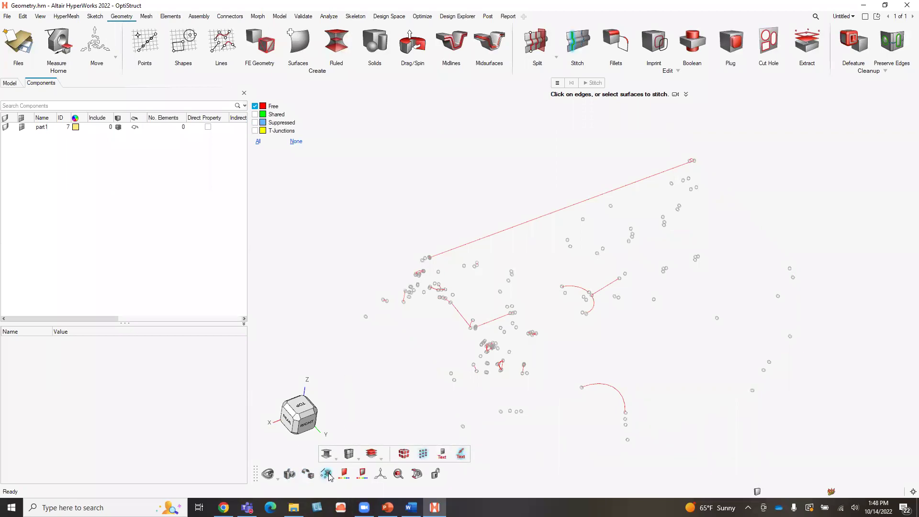
left_click(424, 454)
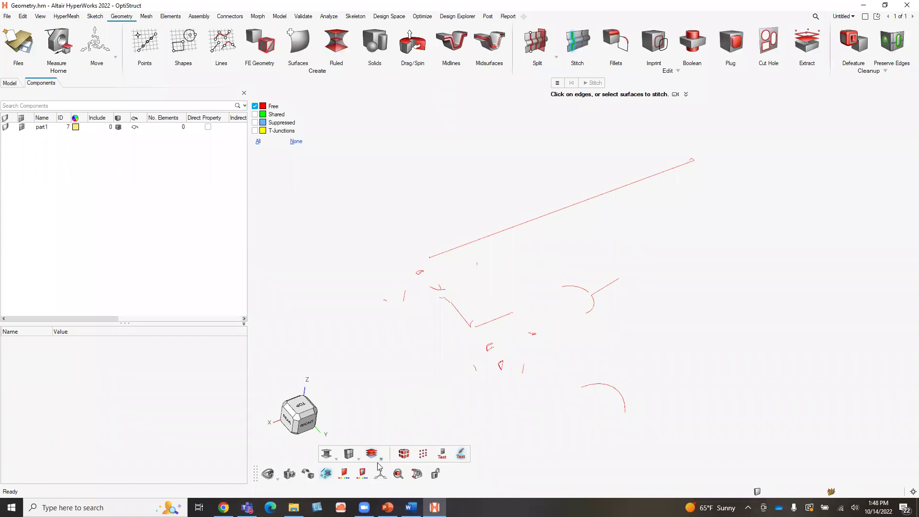
left_click(309, 475)
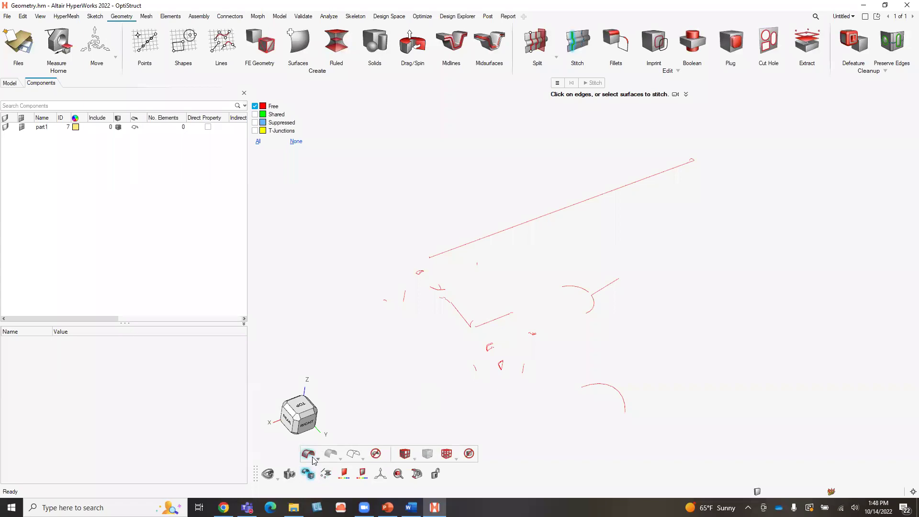
left_click(308, 455)
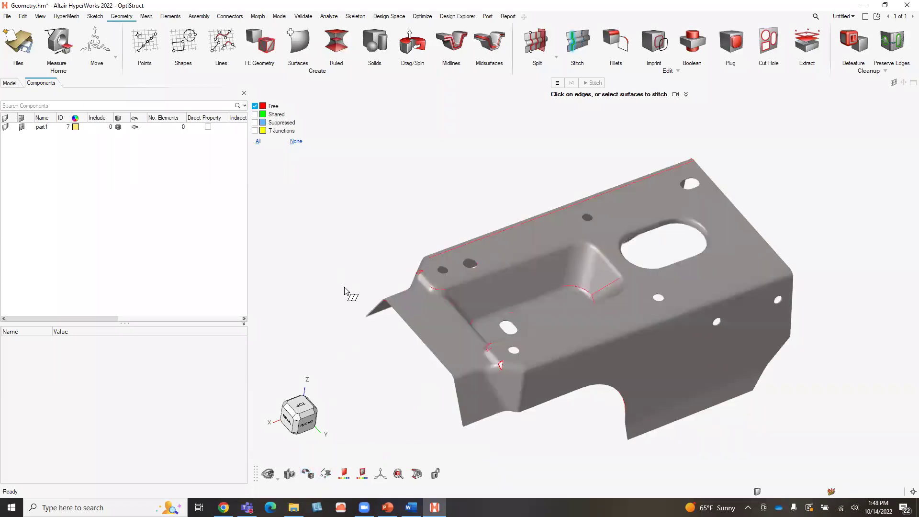
Step: Show all edge types again and stitch the long free edge along the part's upper bend
left_click(258, 142)
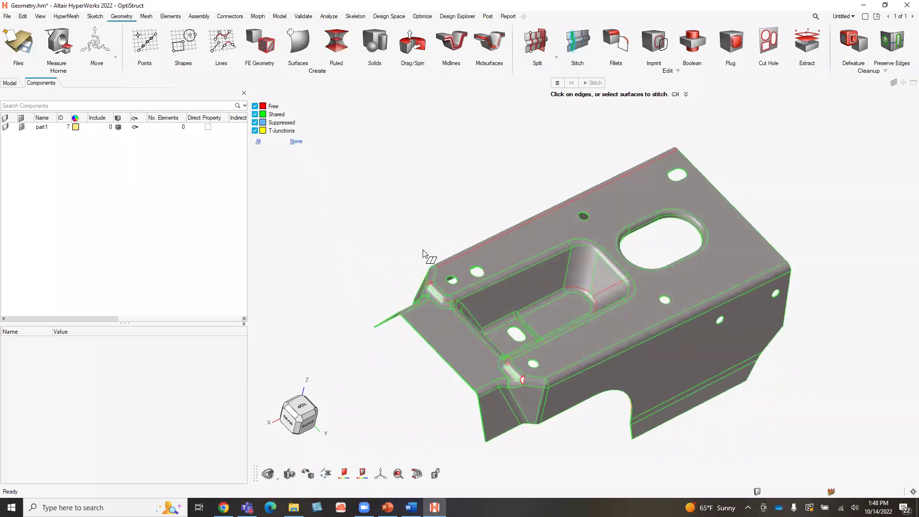
scroll(425, 251, "up", 5)
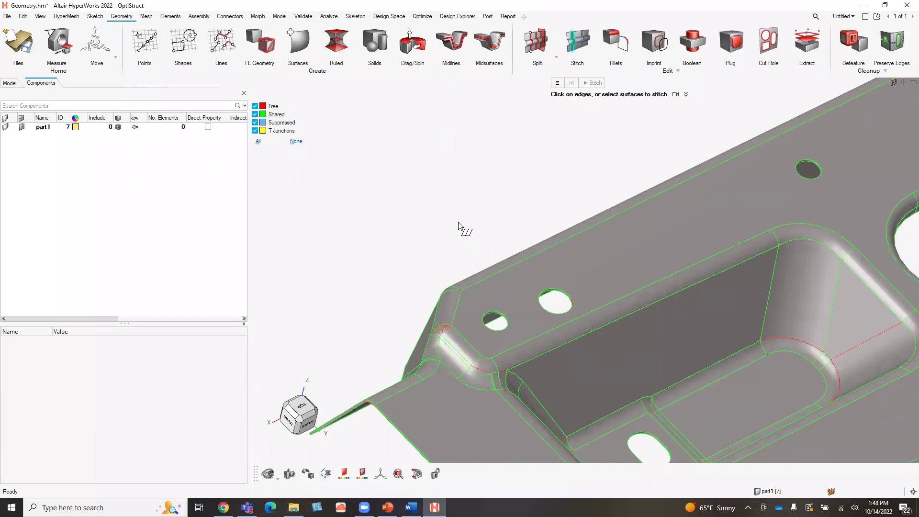
scroll(438, 222, "down", 2)
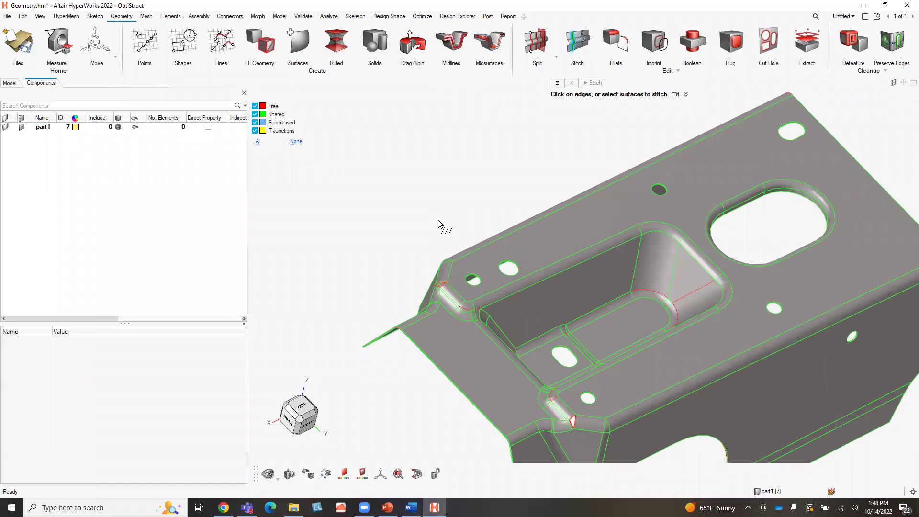
Step: Split the top surface interactively with a straight line from the rim of the large oval opening to the adjacent long bend
right_click_drag(438, 221, 482, 267)
scroll(484, 271, "down", 2)
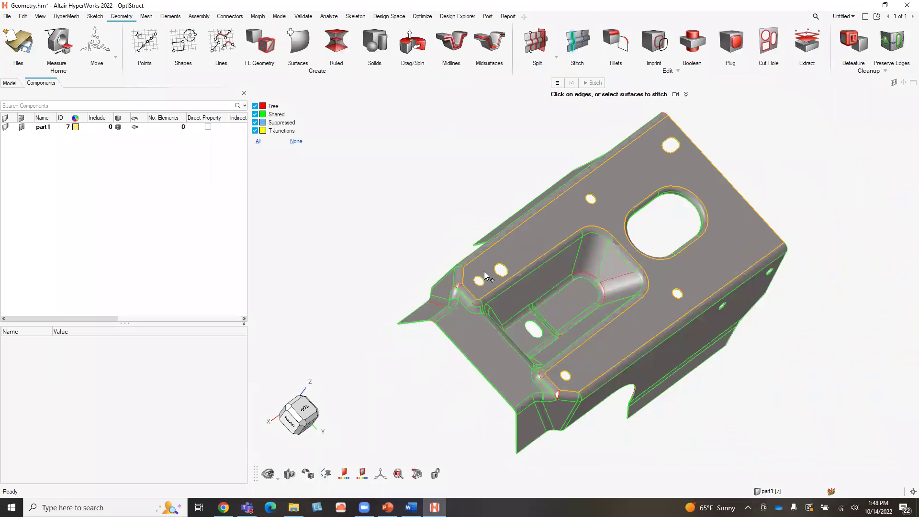
right_click_drag(745, 356, 739, 341)
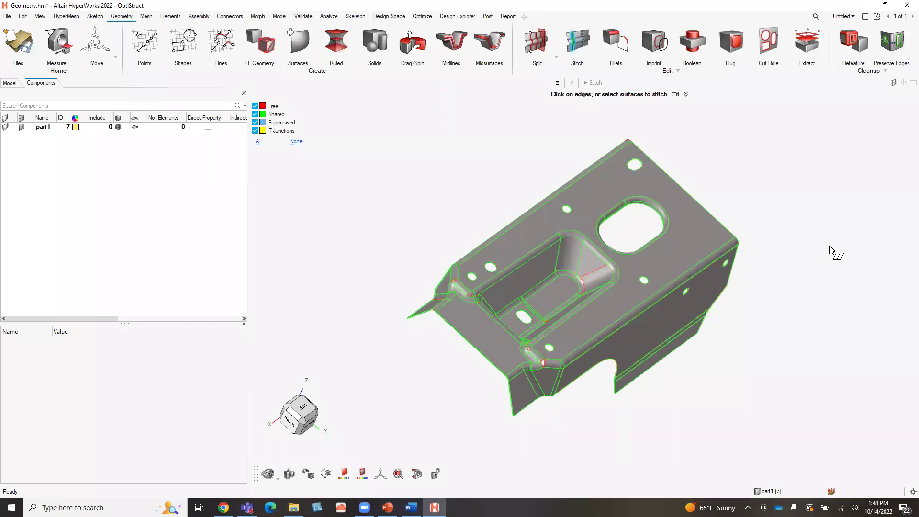
right_click_drag(606, 429, 577, 409)
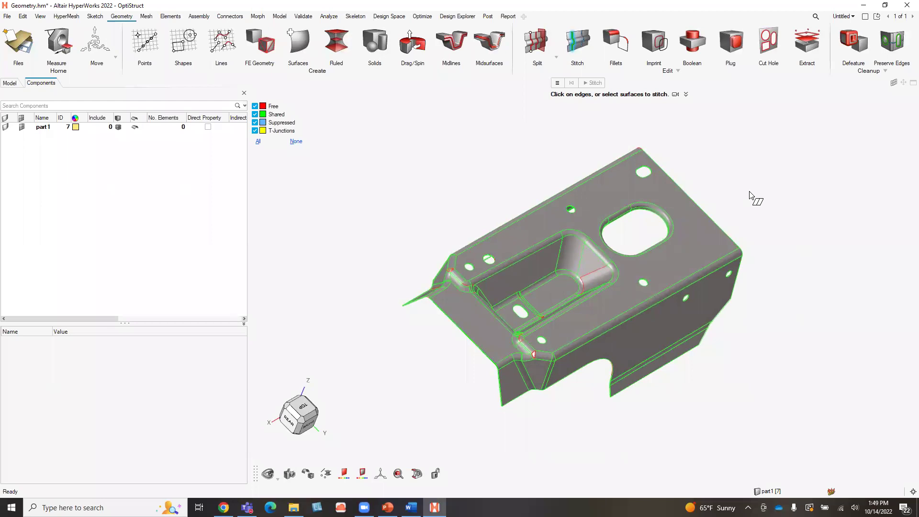
left_click(532, 44)
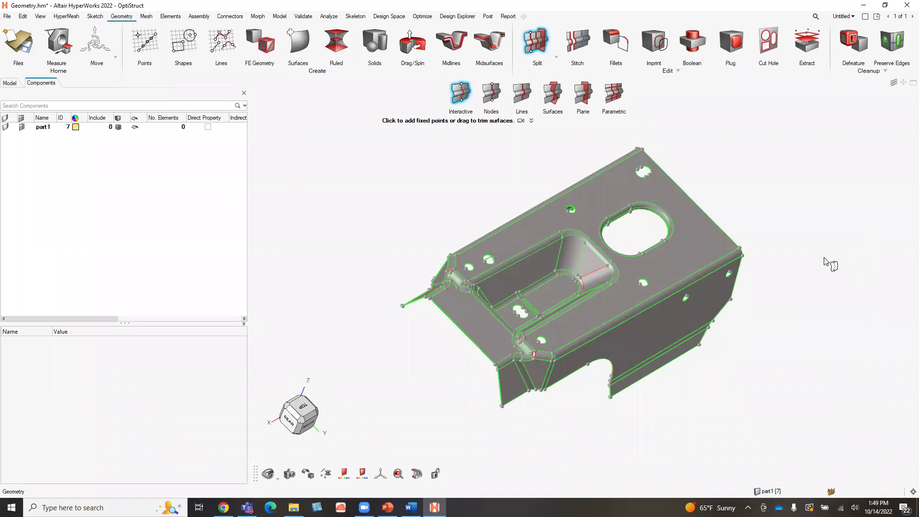
scroll(825, 263, "up", 3)
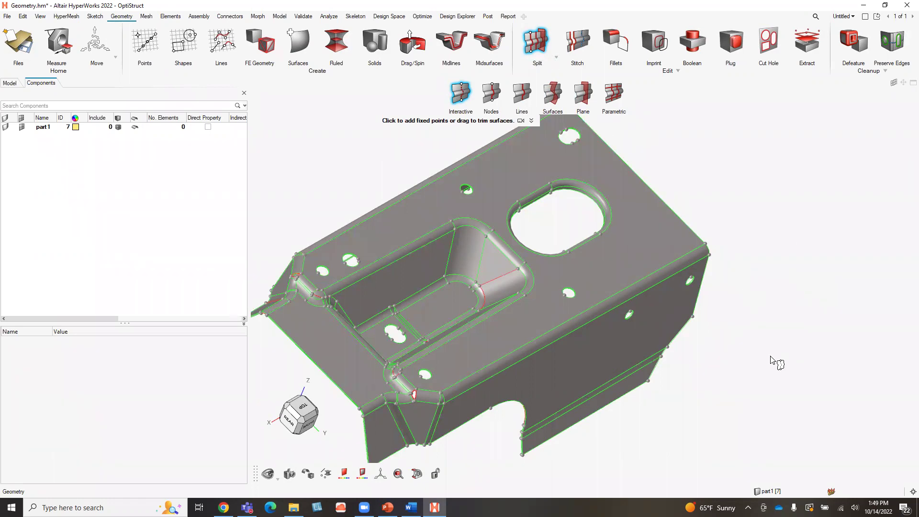
scroll(771, 359, "up", 3)
left_click(460, 166)
left_click(530, 236)
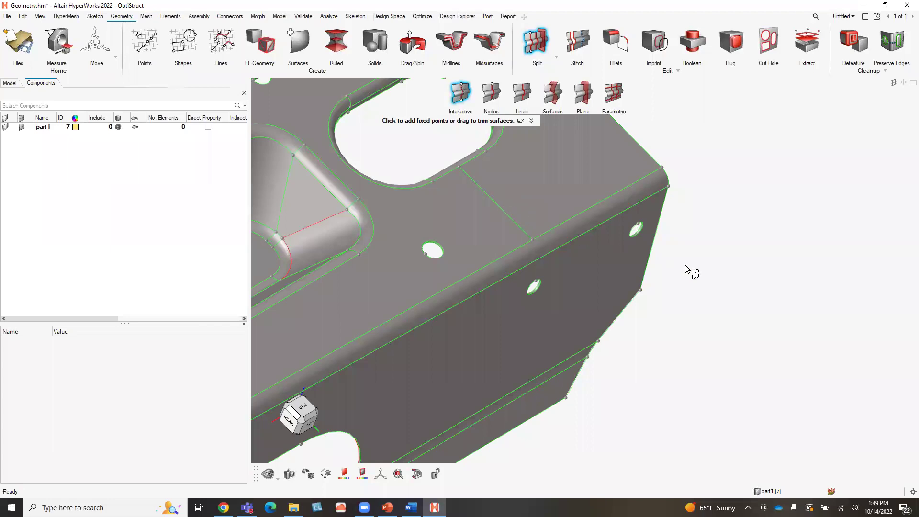
scroll(692, 273, "down", 4)
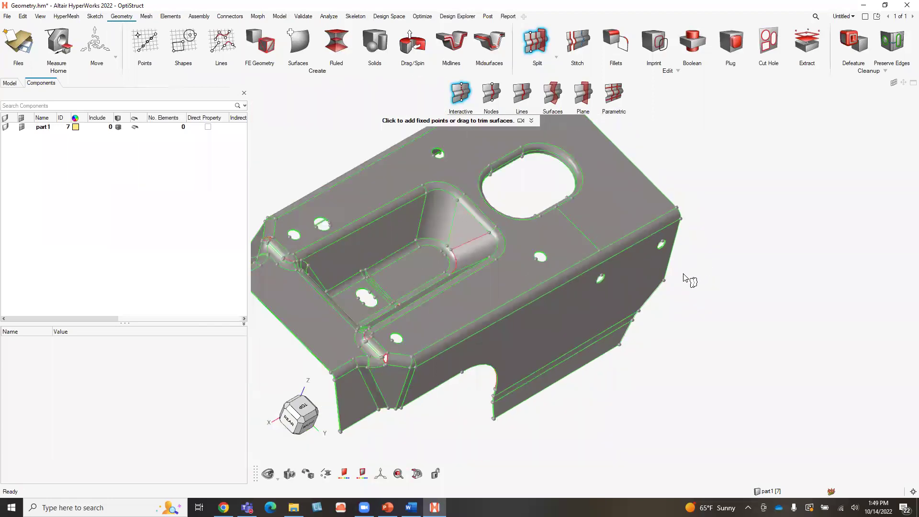
scroll(681, 278, "down", 2)
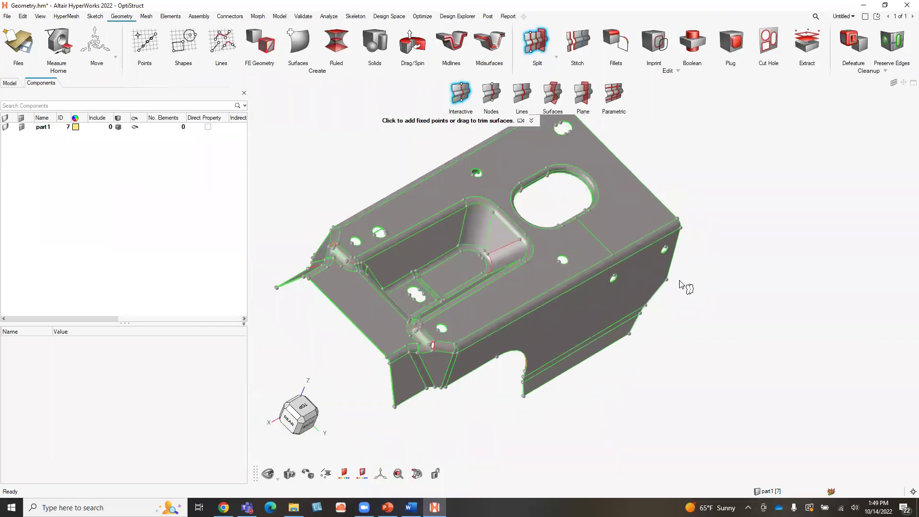
scroll(652, 111, "up", 1)
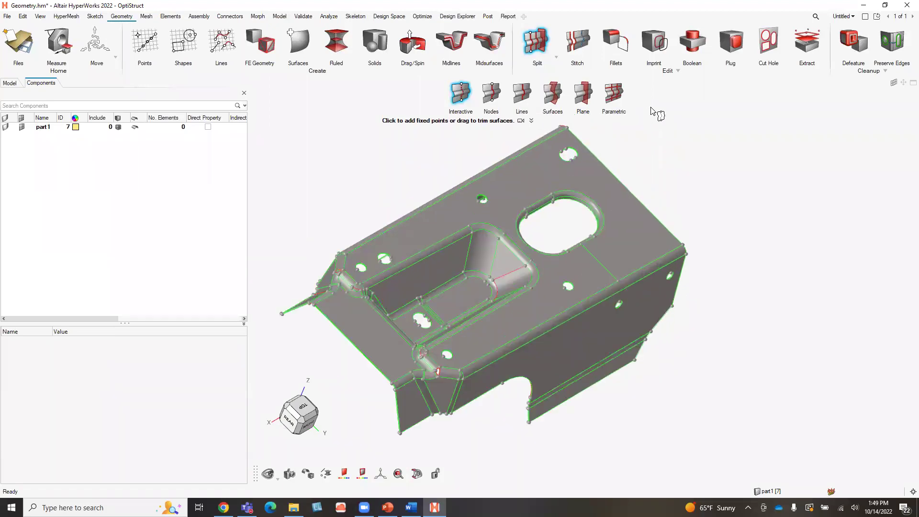
Step: Review the interactive Split tool's usage hints and its short demonstration clip
left_click(532, 121)
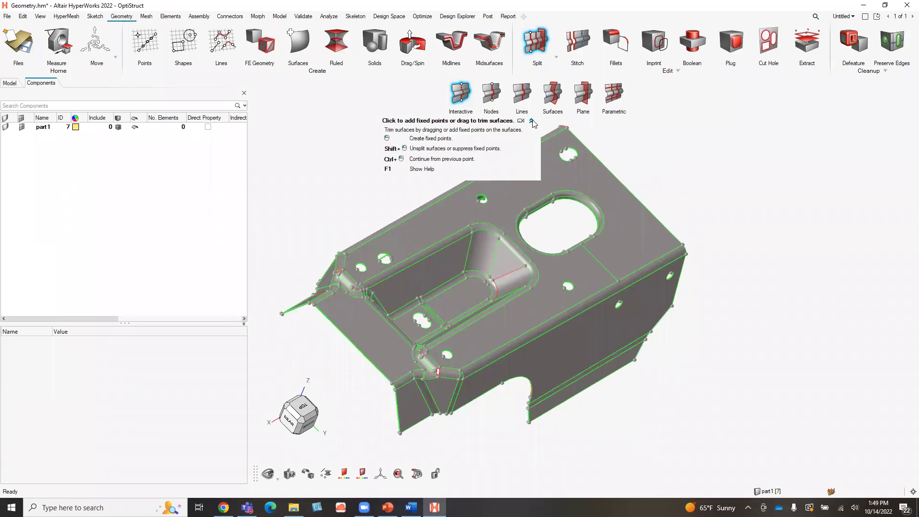
left_click(532, 121)
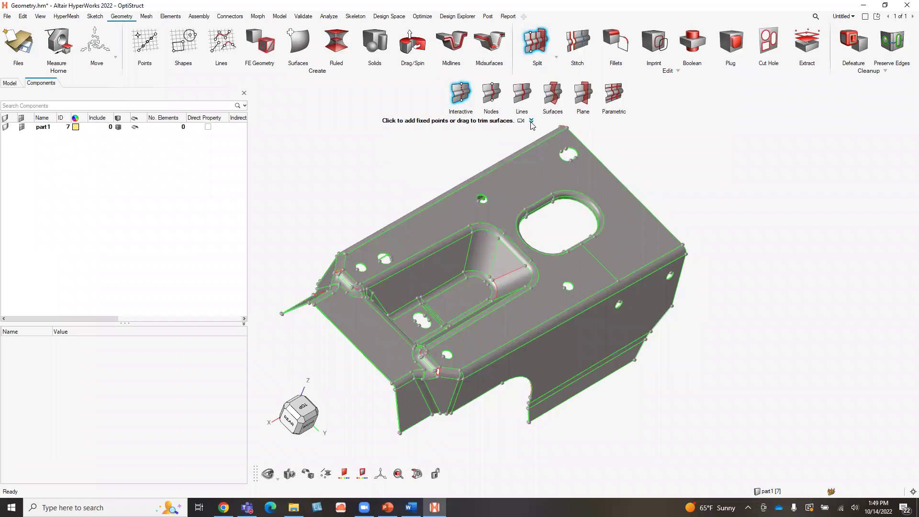
left_click(521, 122)
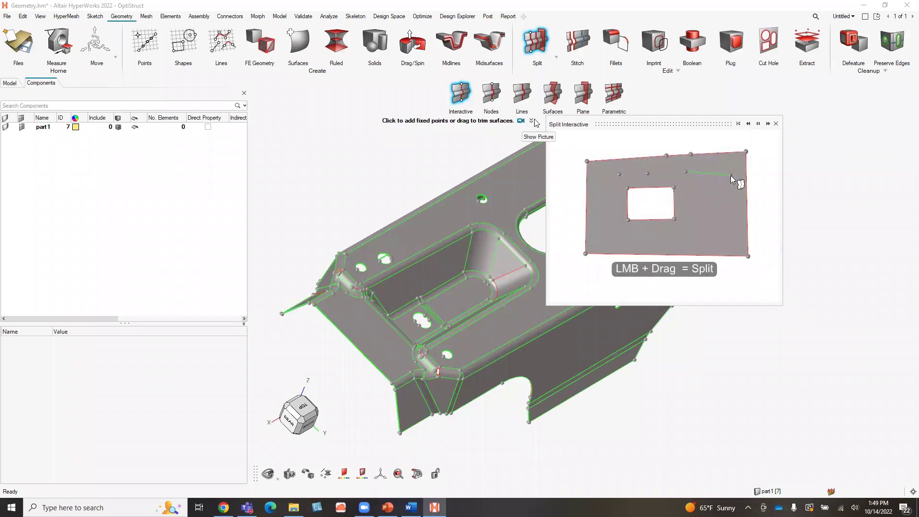
left_click(776, 125)
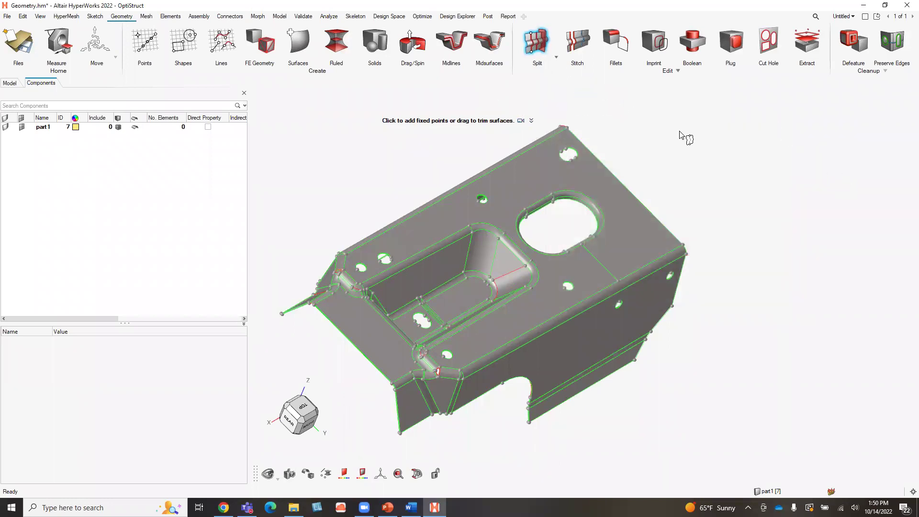
key("Escape")
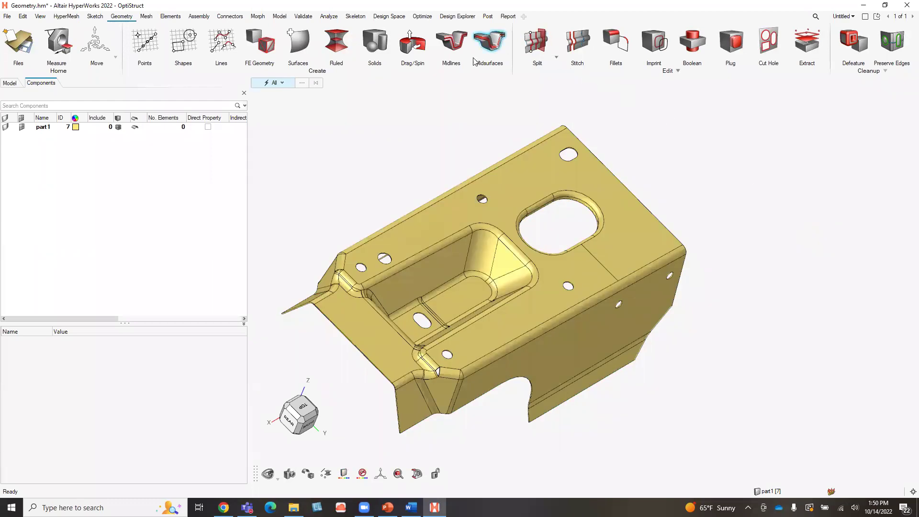
Step: Patch the inner outline of the small triangular hole at the part's rounded corner with a new surface
left_click(573, 44)
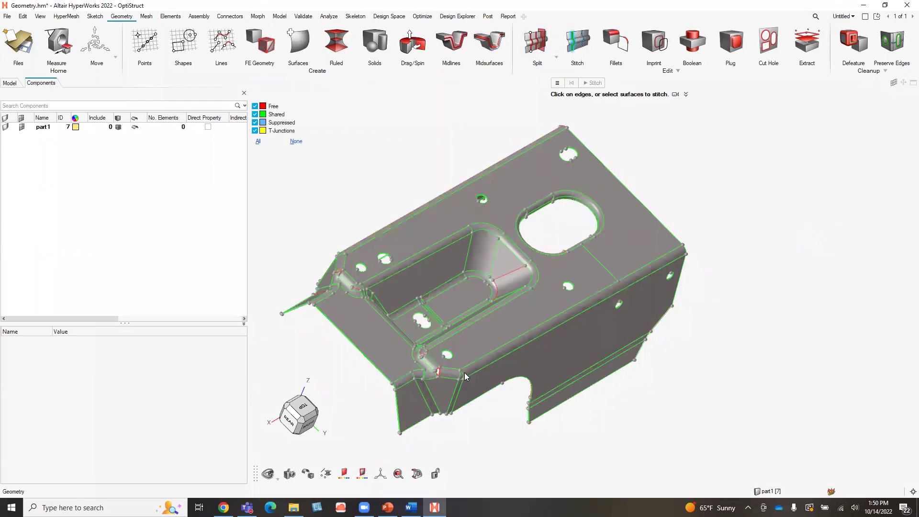
scroll(445, 354, "up", 5)
scroll(395, 312, "up", 6)
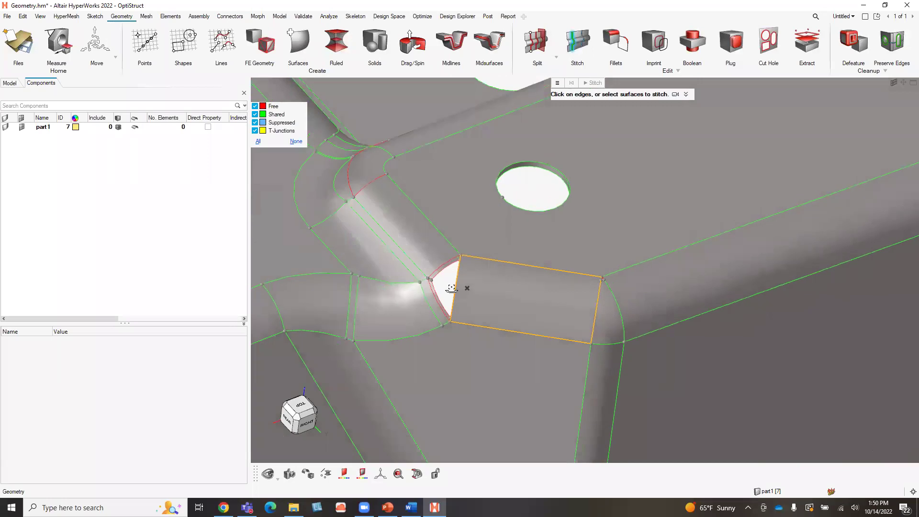
scroll(478, 277, "down", 2)
right_click_drag(471, 273, 469, 293)
scroll(422, 290, "up", 3)
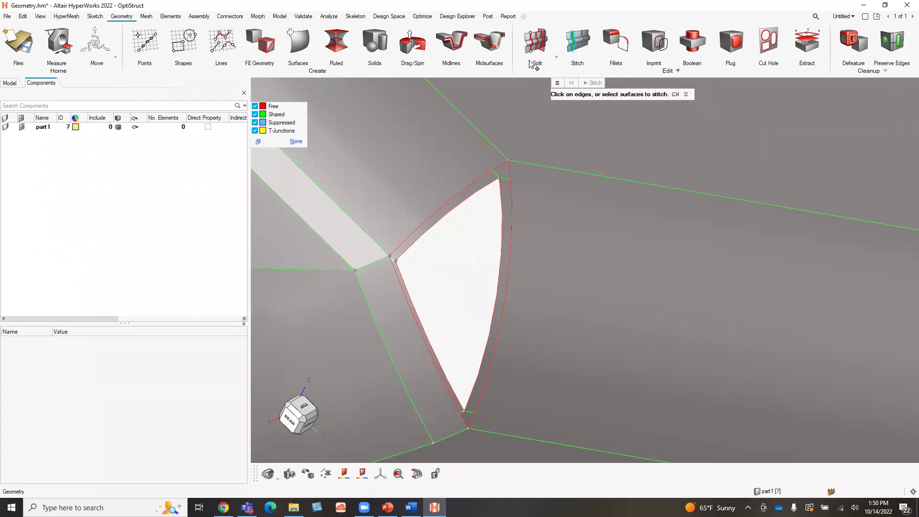
left_click(303, 46)
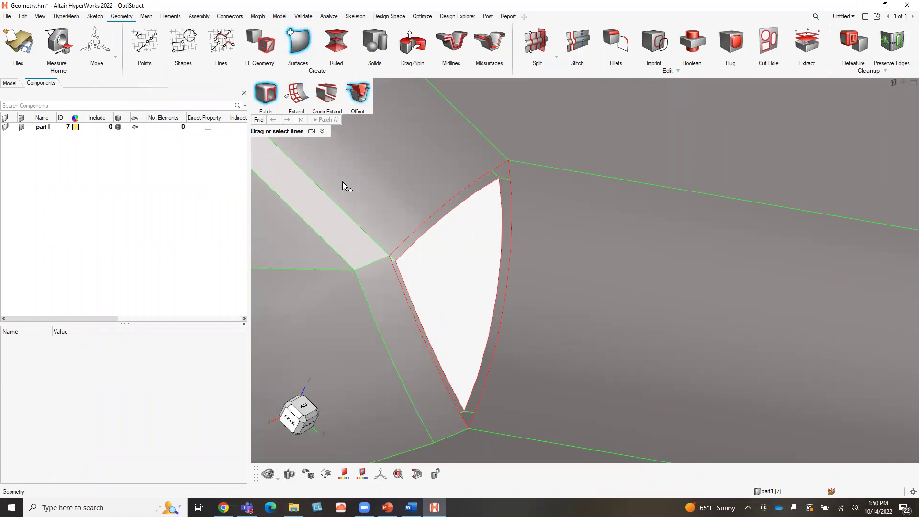
mouse_move(431, 231)
left_mouse_down()
mouse_move(446, 283)
mouse_move(433, 249)
mouse_move(447, 214)
mouse_move(472, 296)
mouse_move(478, 363)
mouse_move(465, 415)
left_mouse_up()
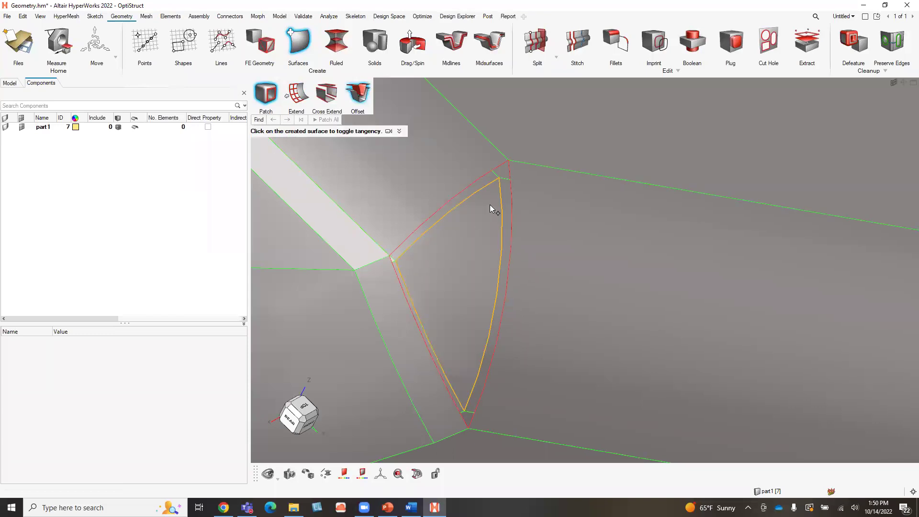
mouse_move(576, 262)
middle_mouse_down()
mouse_move(558, 276)
mouse_move(544, 268)
middle_mouse_up()
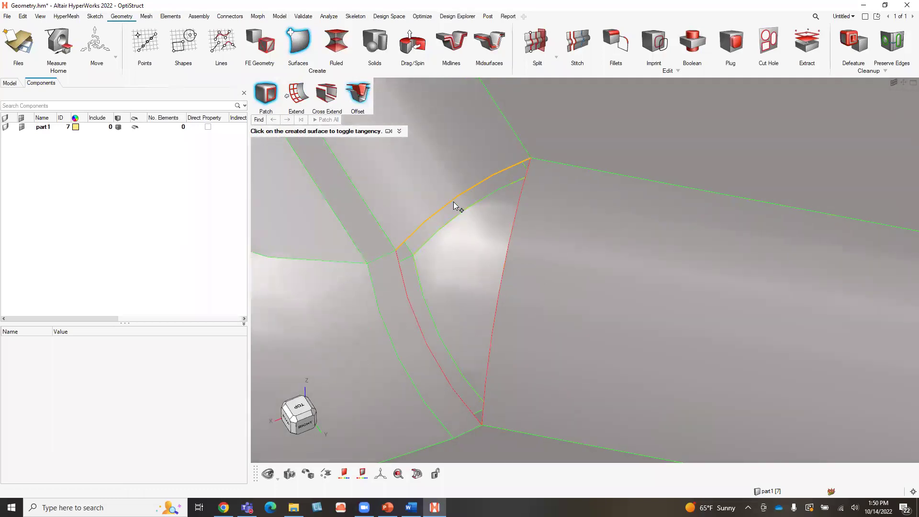
Step: Patch the remaining free outer edges around the triangular corner hole to close the gap fully
left_click_drag(464, 191, 484, 414)
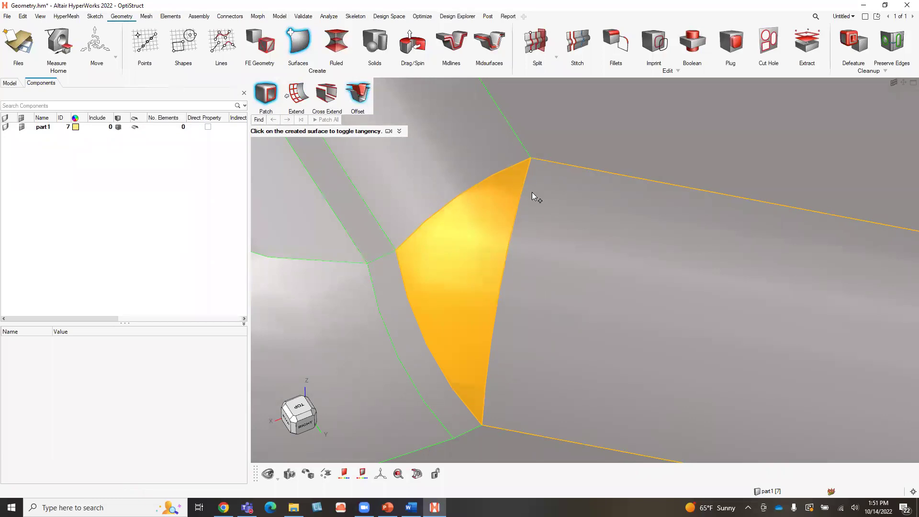
scroll(570, 227, "down", 5)
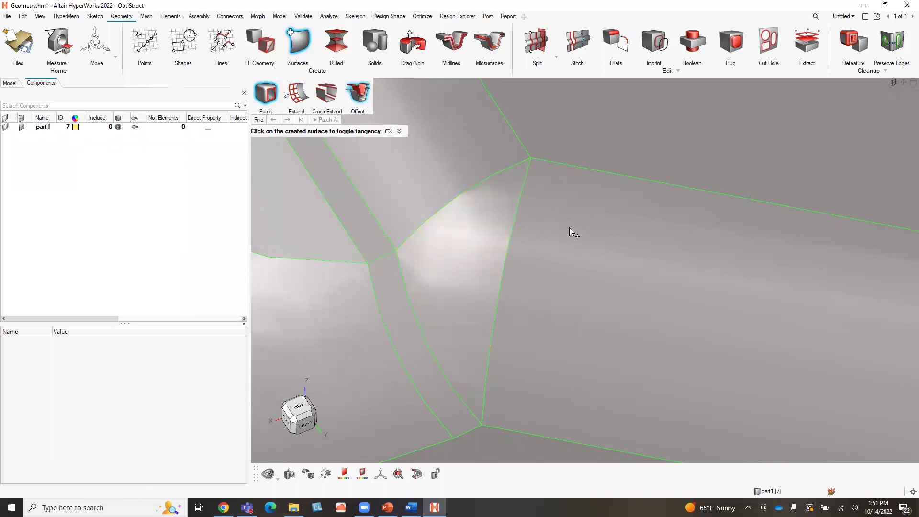
scroll(569, 254, "down", 3)
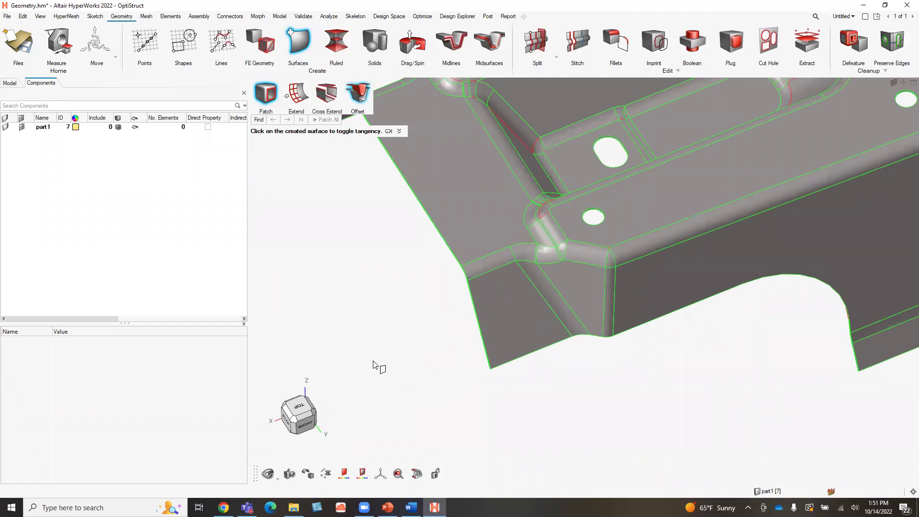
key("Escape")
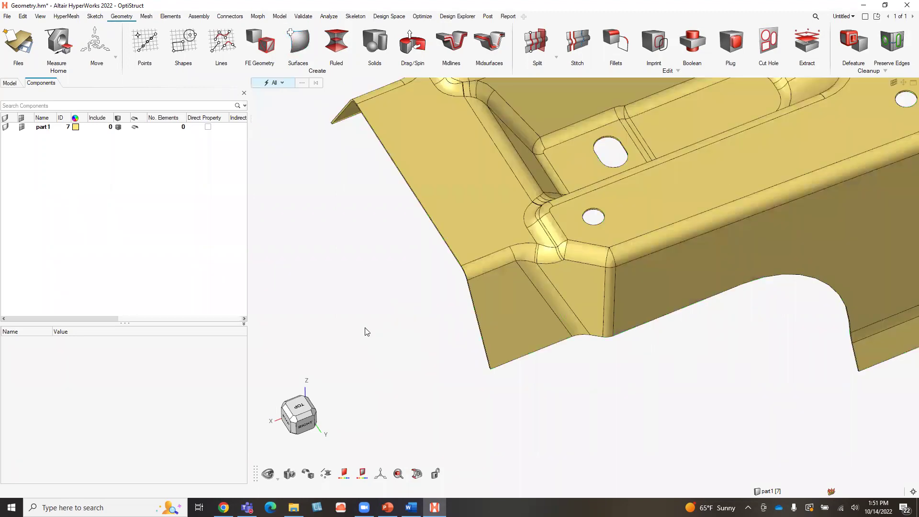
Step: Examine the edge topology of the whole part in the Stitch tool
right_click_drag(349, 272, 386, 271)
scroll(383, 265, "down", 2)
scroll(377, 198, "down", 2)
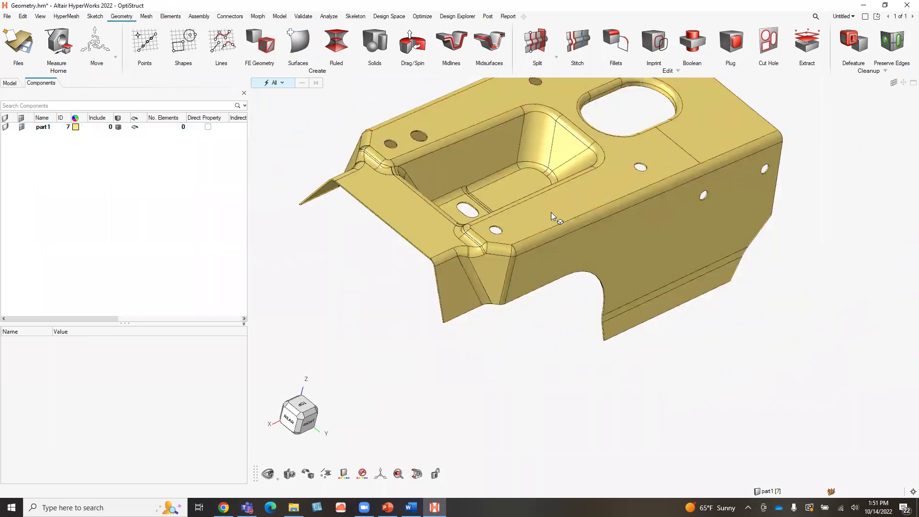
left_click(570, 43)
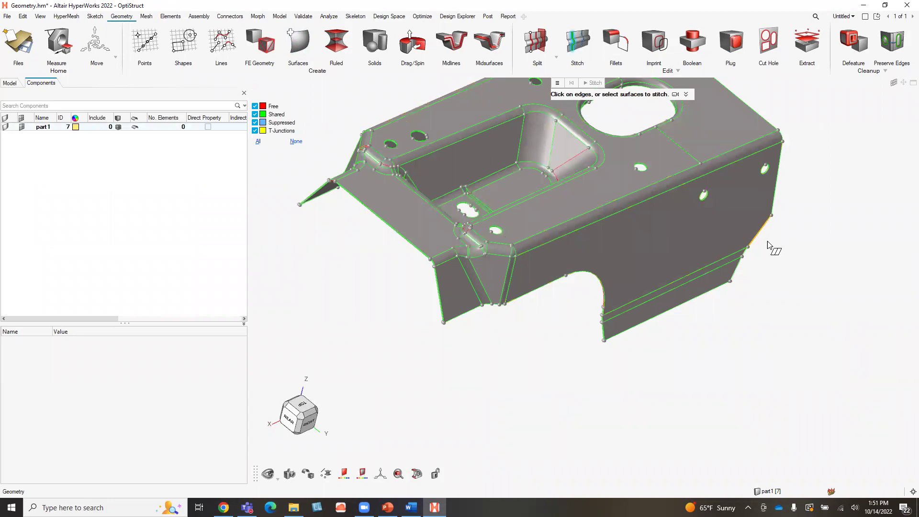
scroll(769, 246, "down", 1)
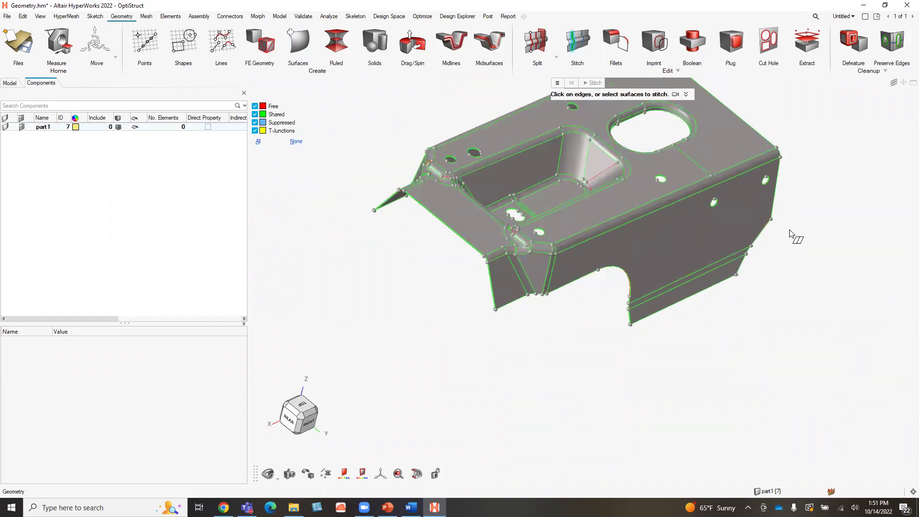
Step: Run the batch defeature Auto Cleanup on all surfaces of the part
left_click(857, 40)
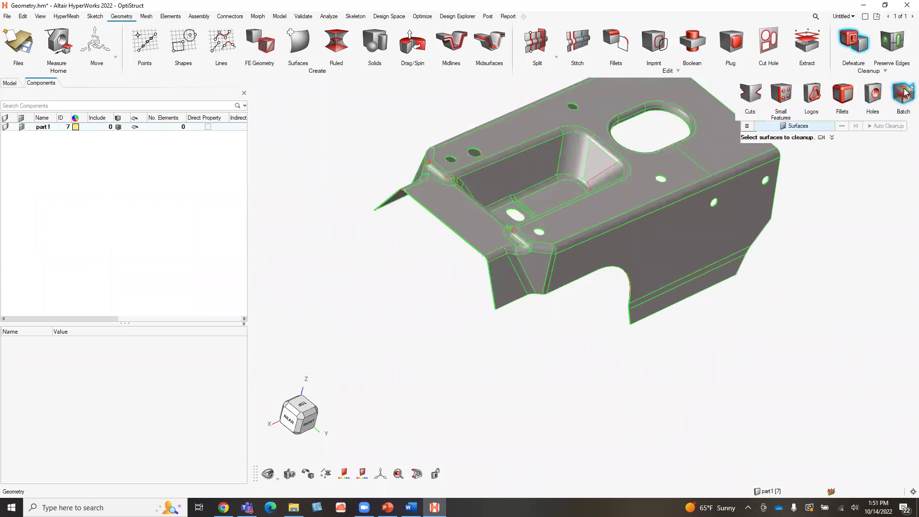
scroll(696, 201, "down", 3)
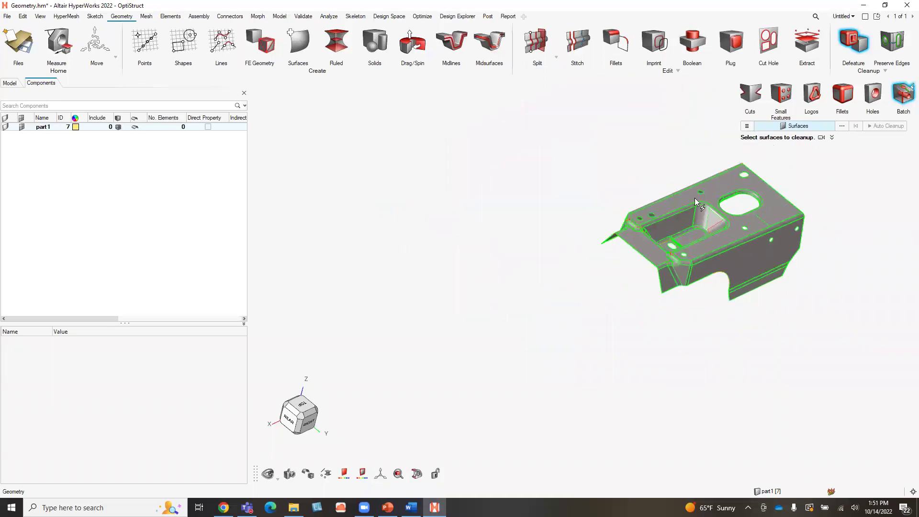
left_click_drag(633, 214, 782, 334)
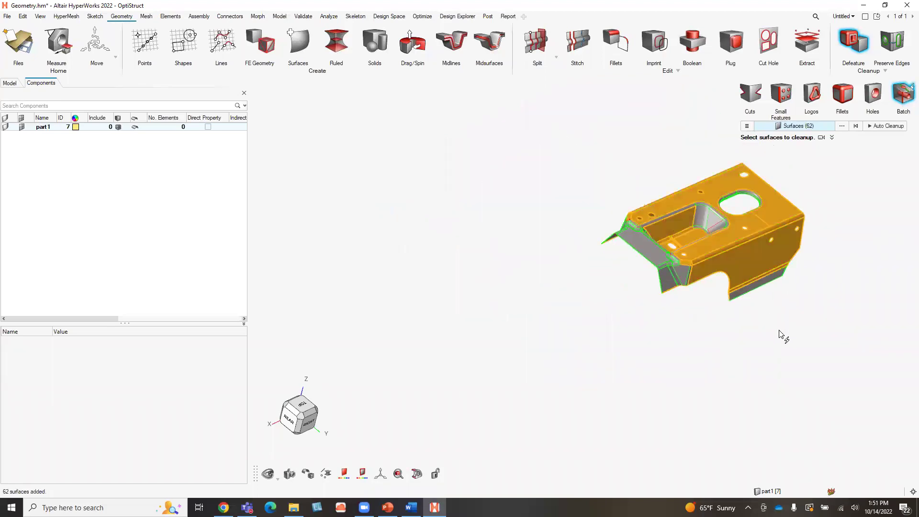
left_click(726, 373)
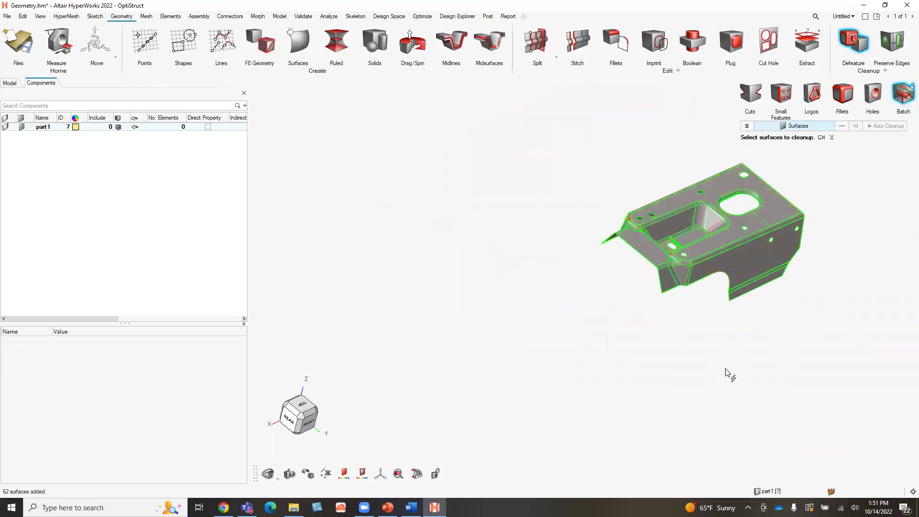
right_click(548, 140)
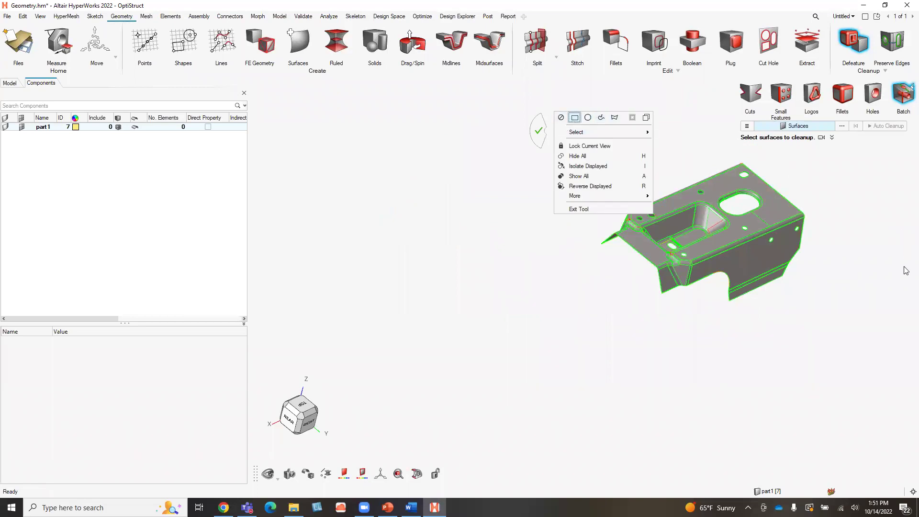
left_click(615, 117)
left_click_drag(531, 113, 887, 390)
left_click(888, 126)
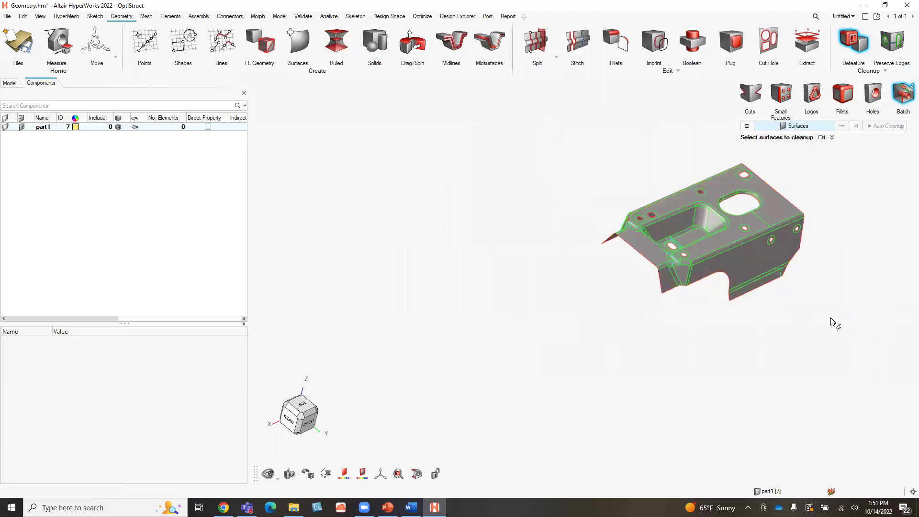
Step: Show only the free edges in the Stitch tool and examine the part's openings and rounded corner for remaining gaps
scroll(829, 271, "up", 1)
scroll(825, 275, "up", 2)
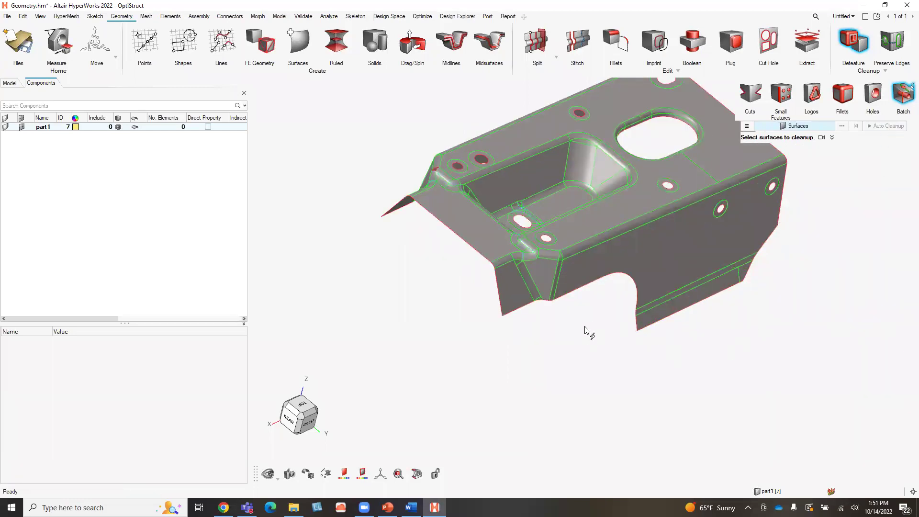
left_click(574, 46)
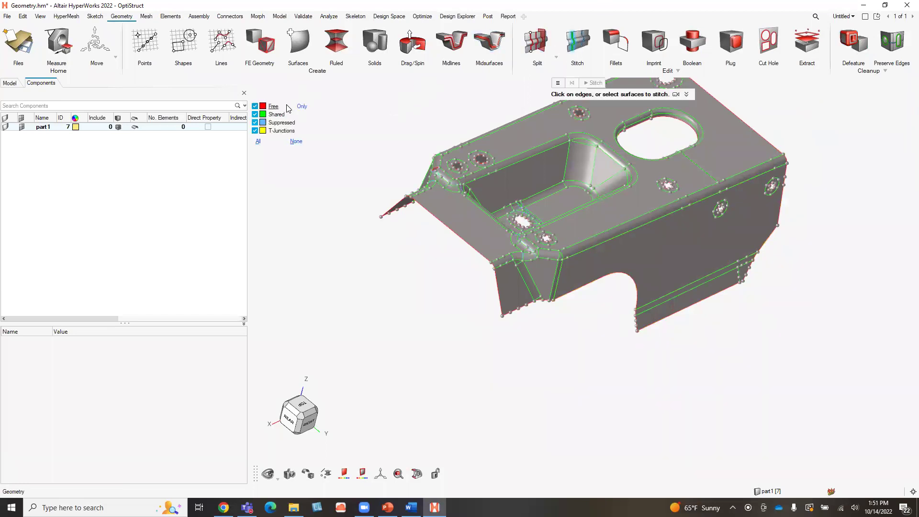
left_click(297, 106)
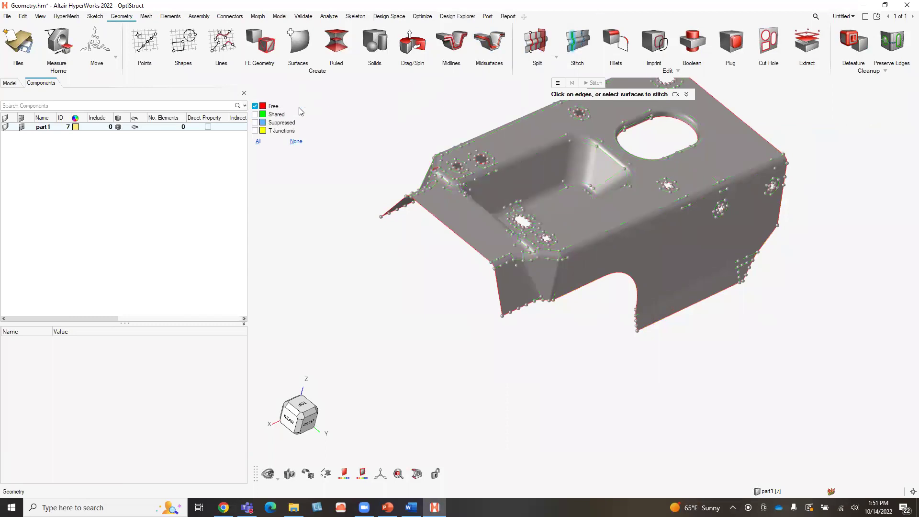
scroll(451, 232, "up", 5)
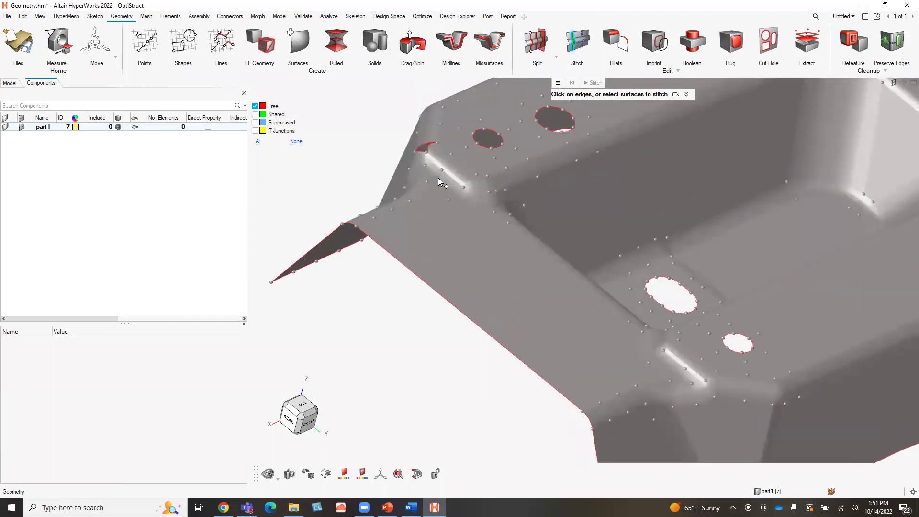
scroll(432, 139, "up", 5)
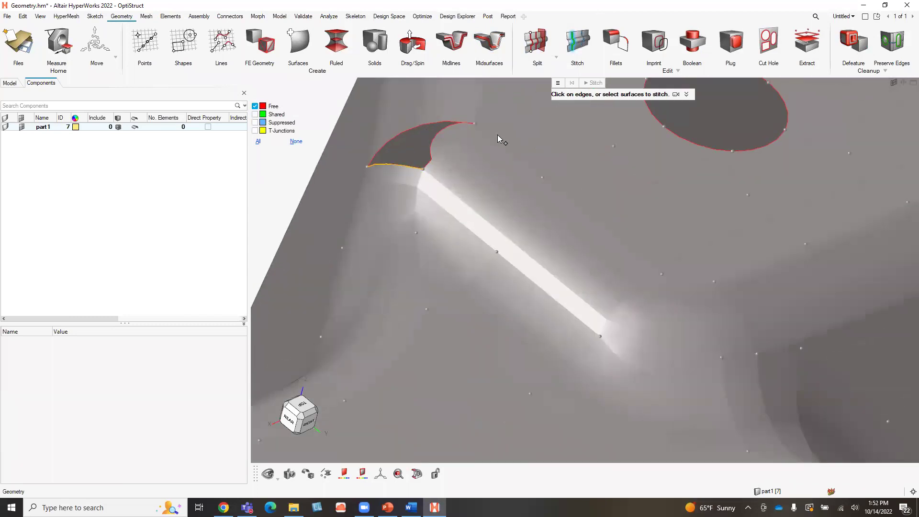
scroll(483, 168, "down", 8)
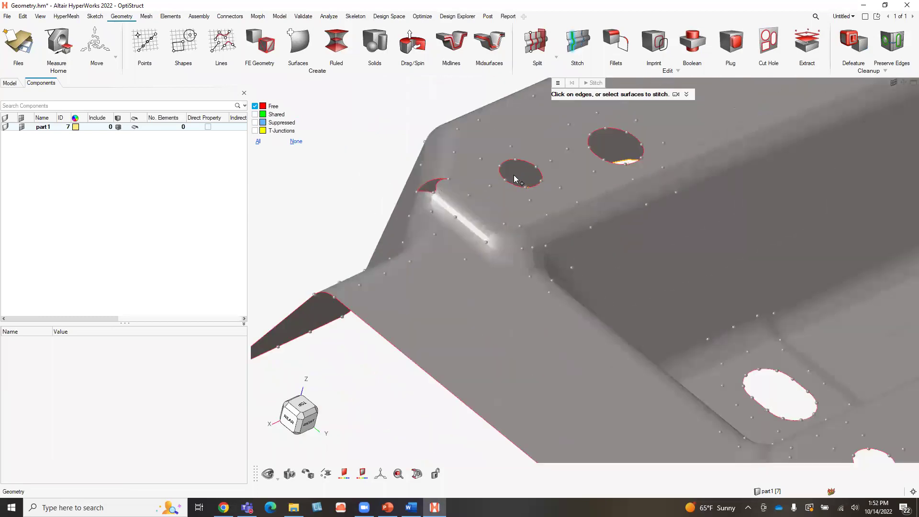
scroll(513, 174, "down", 5)
right_click_drag(682, 357, 662, 328)
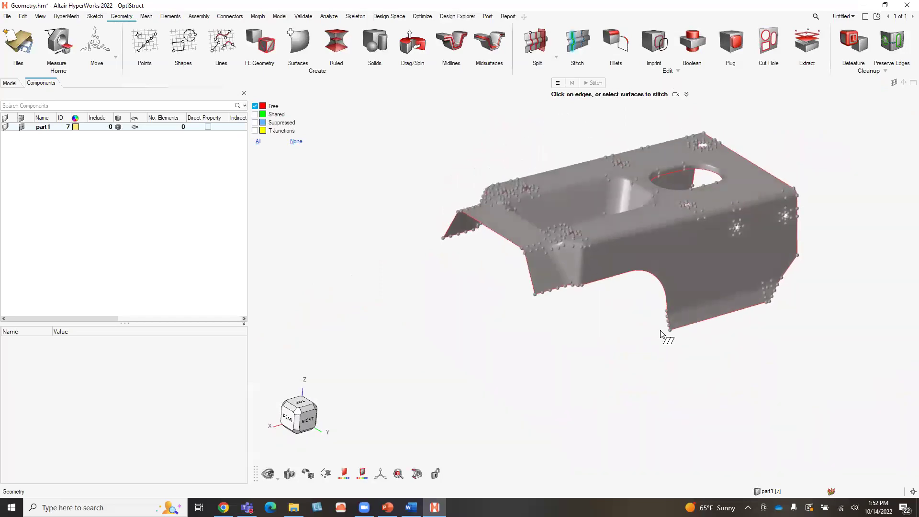
left_click(854, 42)
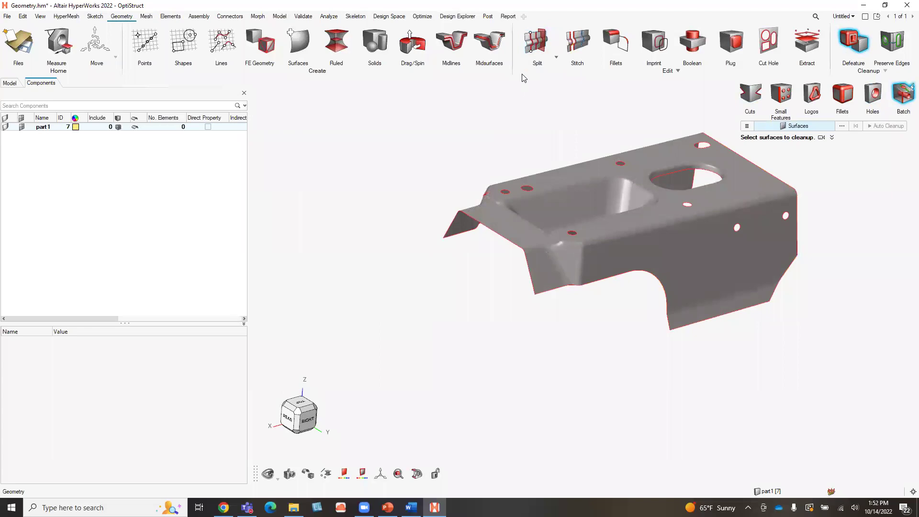
key("Escape")
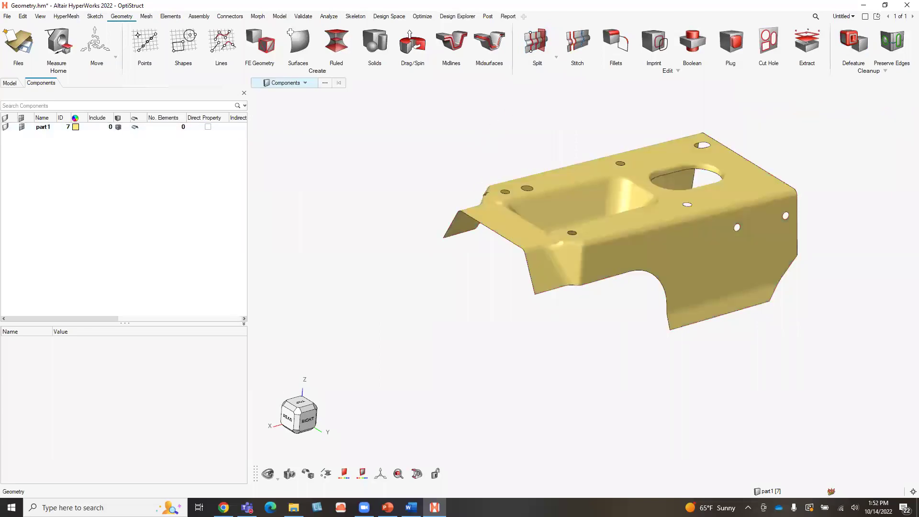
Step: Start a new model without saving the current one and open DoorSurround_01_Start.hm
left_click(12, 36)
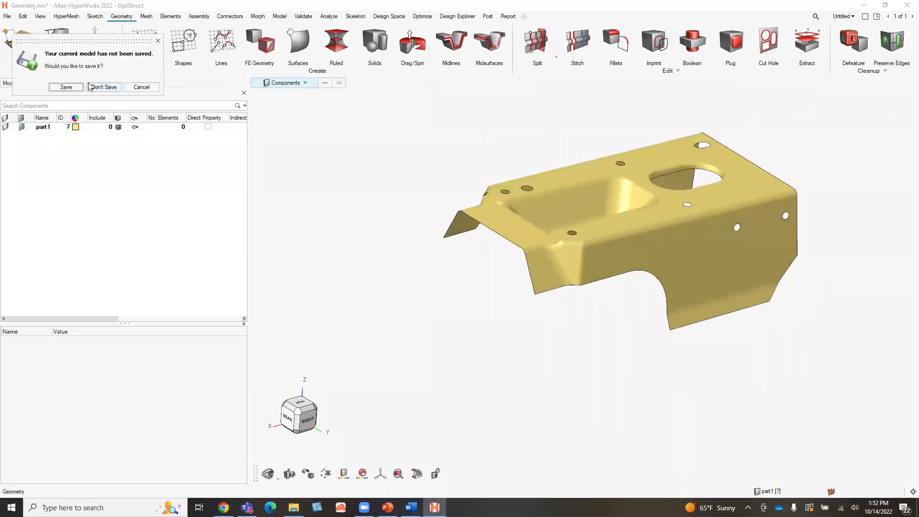
left_click(103, 87)
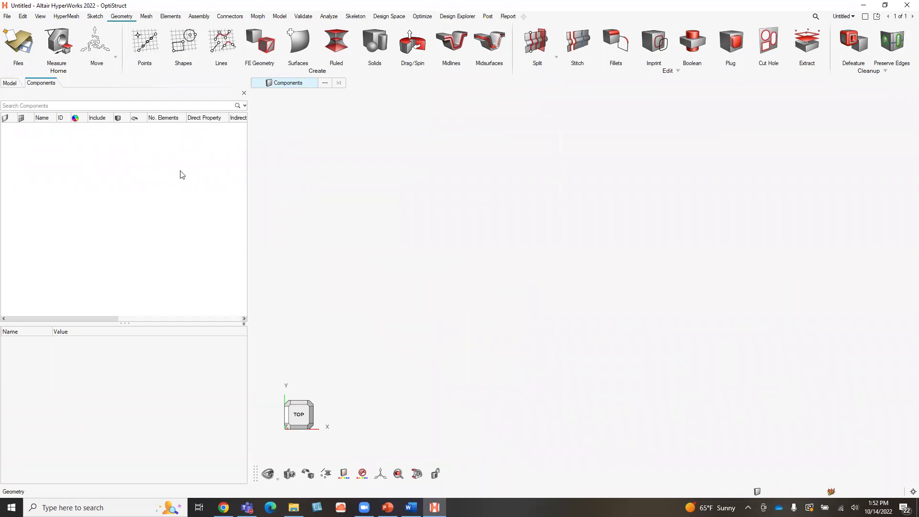
left_click(7, 17)
mouse_move(26, 44)
left_click(97, 45)
left_click(212, 83)
double_click(213, 86)
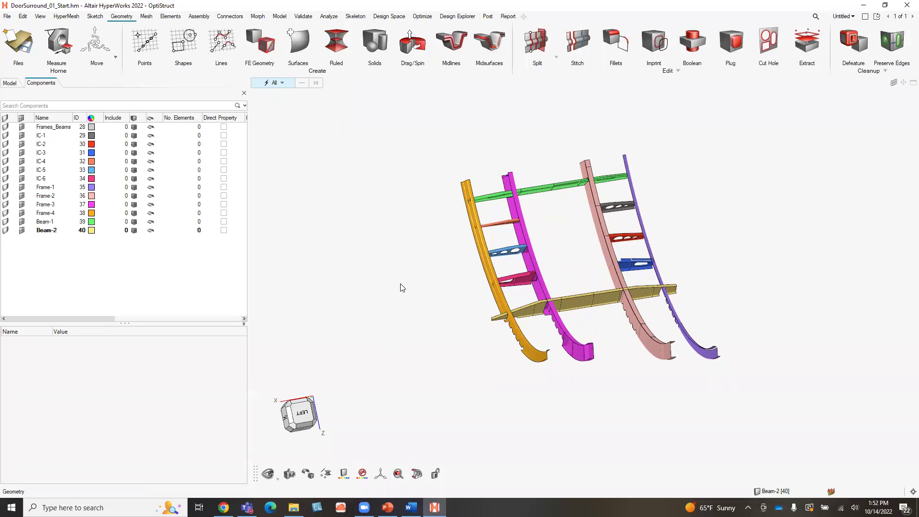
Step: Isolate the Beam-2 component in the graphics area
left_click(56, 232)
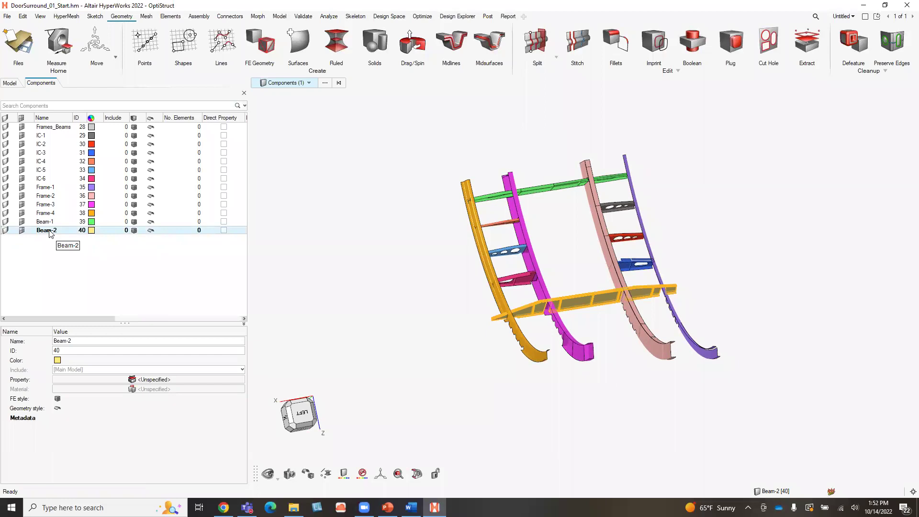
right_click(50, 233)
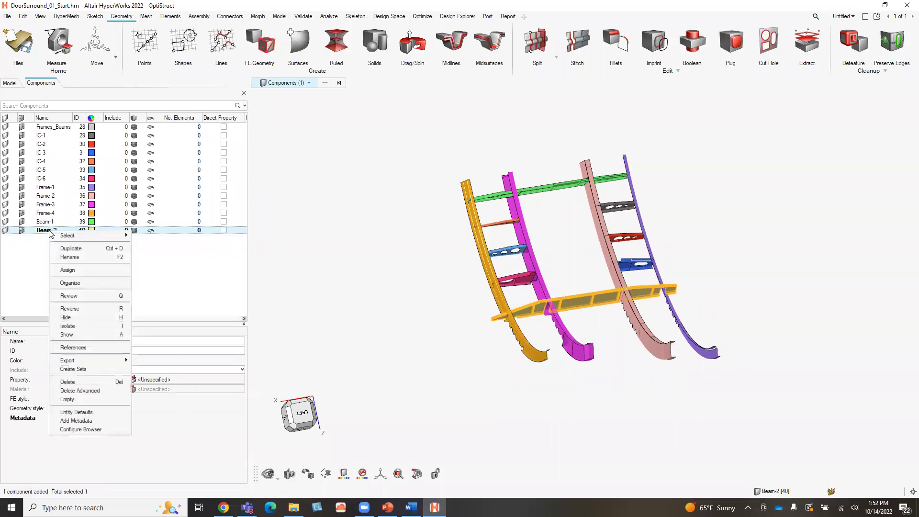
left_click(82, 327)
left_click(636, 416)
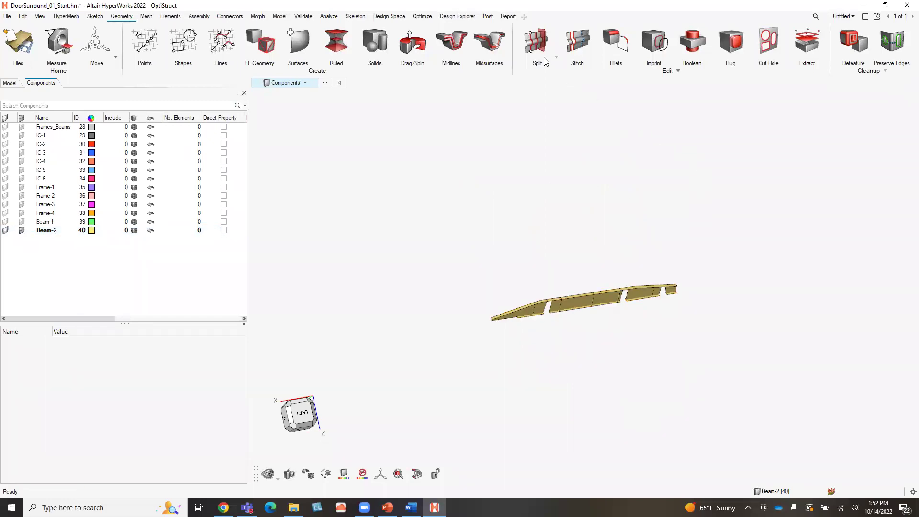
Step: Display all edge types of Beam-2 in the Stitch tool and examine how its flange and web edges meet
left_click(575, 44)
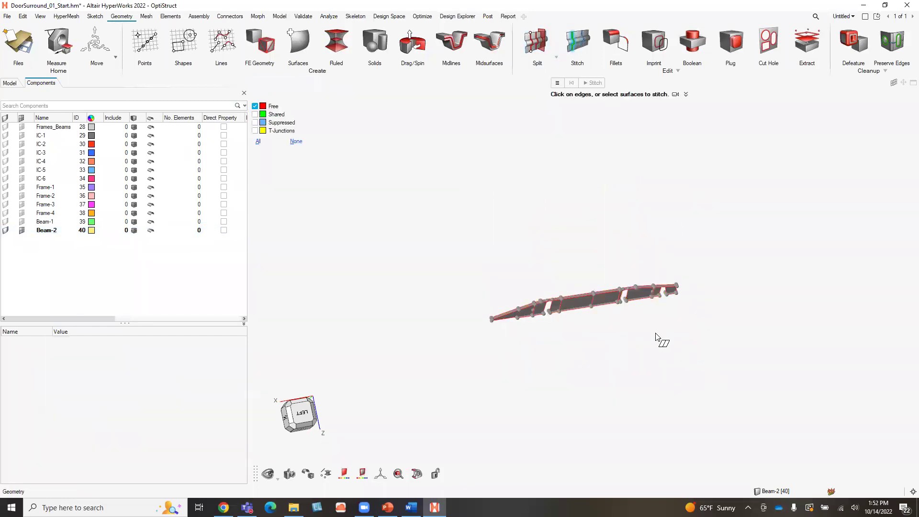
scroll(650, 330, "up", 5)
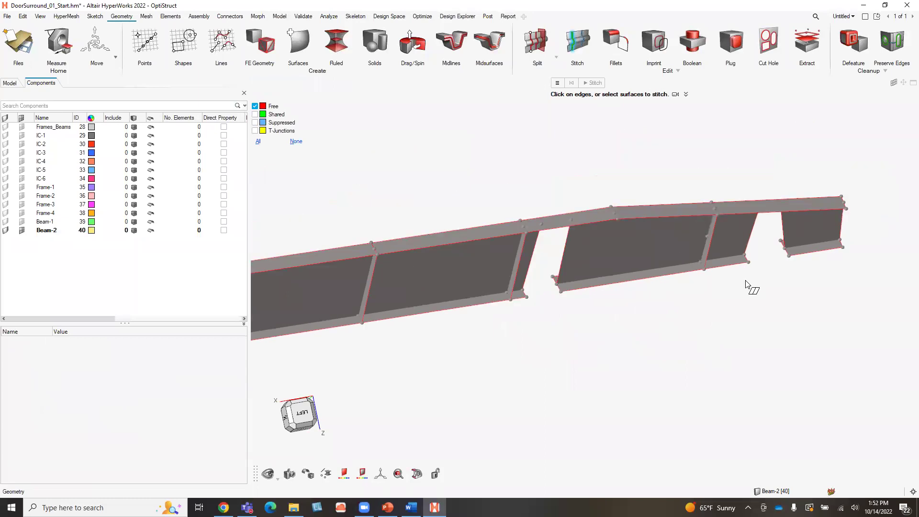
scroll(748, 285, "down", 1)
left_click(258, 142)
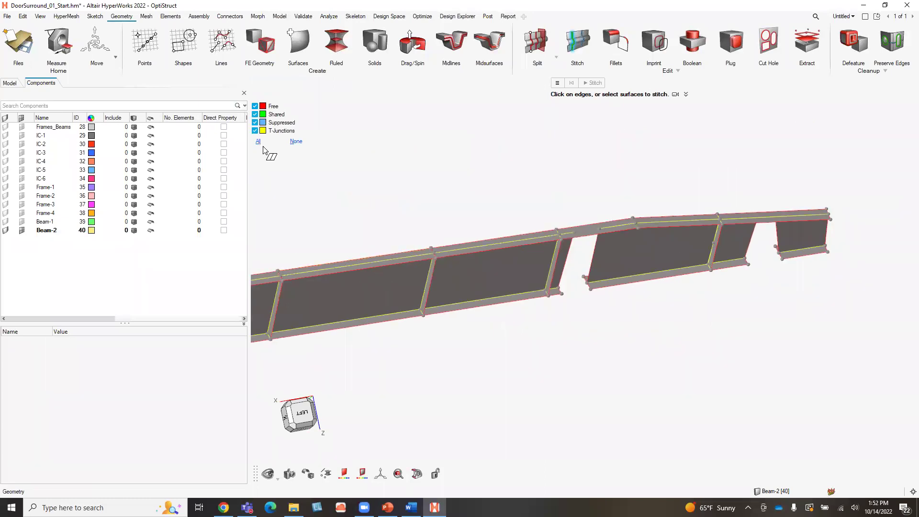
scroll(769, 310, "down", 1)
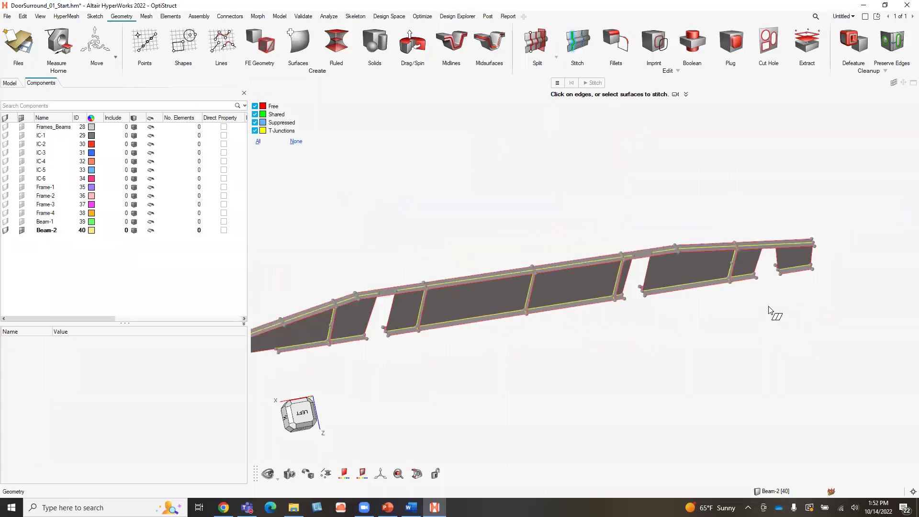
scroll(758, 259, "up", 4)
scroll(747, 283, "up", 5)
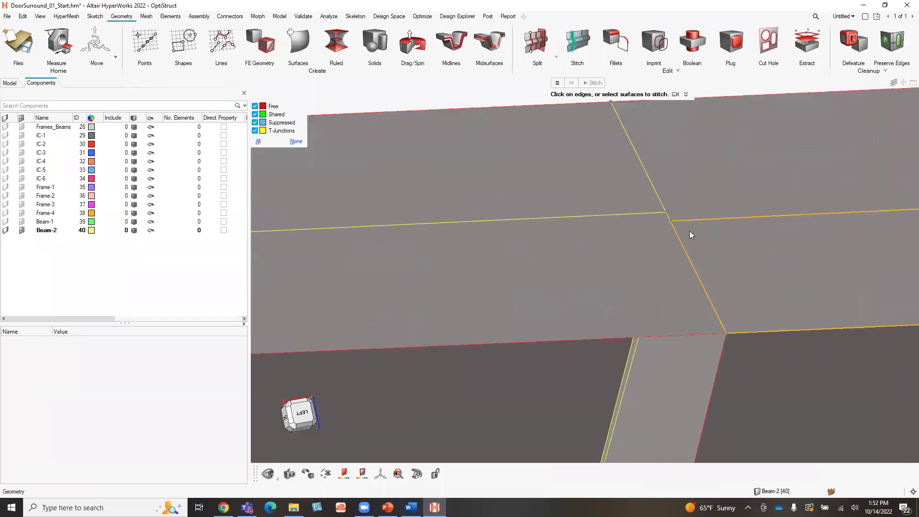
scroll(613, 253, "down", 6)
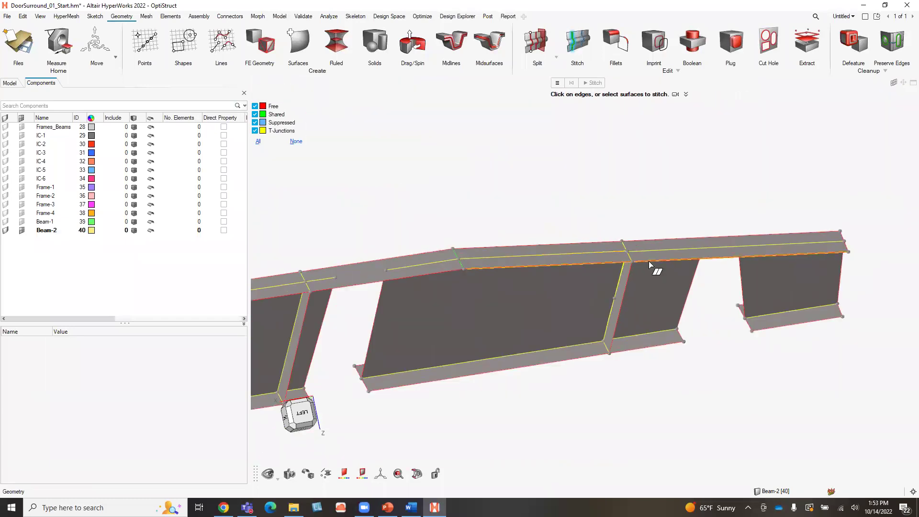
Step: Merge the two offset vertices where the flange centerline crosses the rib line on Beam-2's upper flange
scroll(806, 254, "up", 4)
scroll(300, 287, "up", 4)
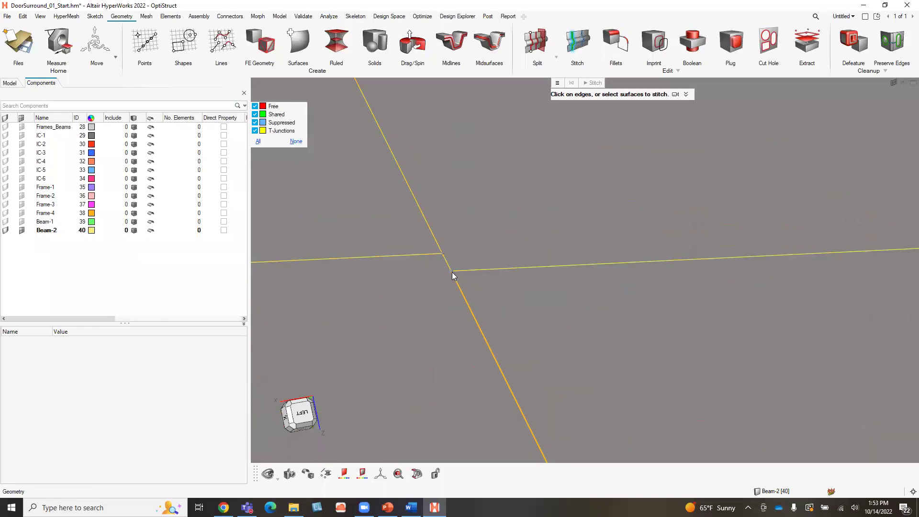
scroll(450, 265, "up", 2)
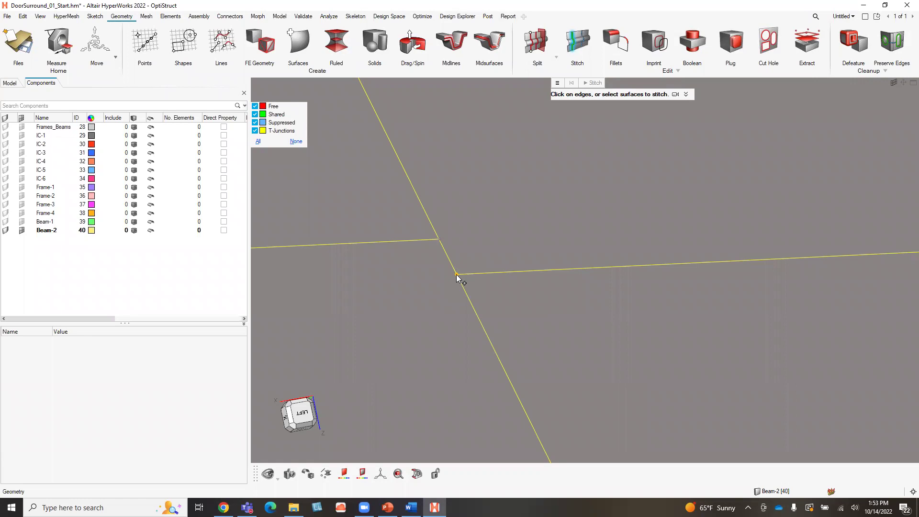
left_click_drag(455, 274, 438, 240)
scroll(478, 307, "down", 3)
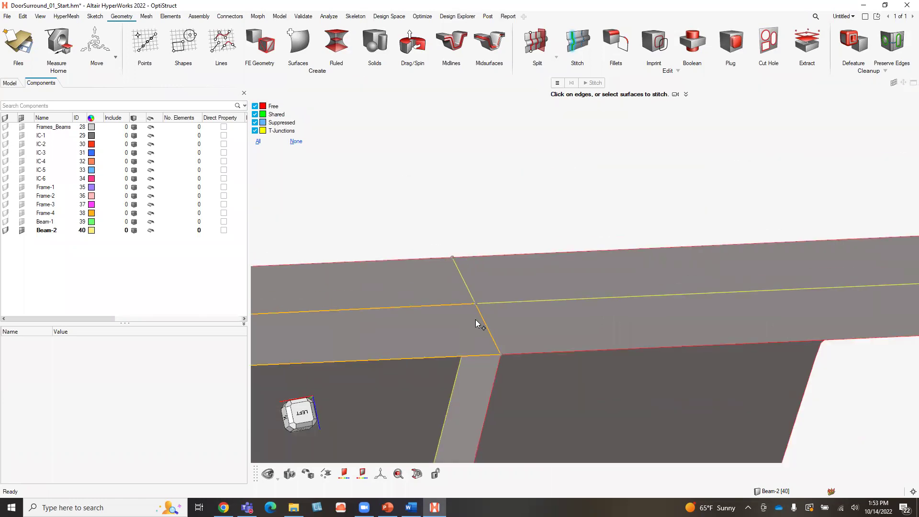
Step: Stitch the doubled T-junction edges together where the vertical rib meets the web near the lower flange of Beam-2
scroll(445, 314, "down", 3)
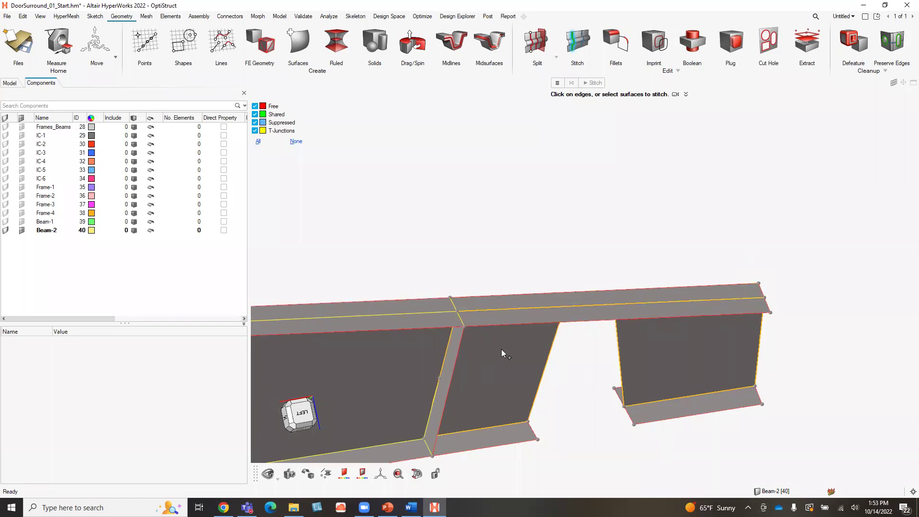
mouse_move(575, 374)
left_mouse_down("ctrl")
mouse_move(527, 375)
mouse_move(509, 403)
left_mouse_up("ctrl")
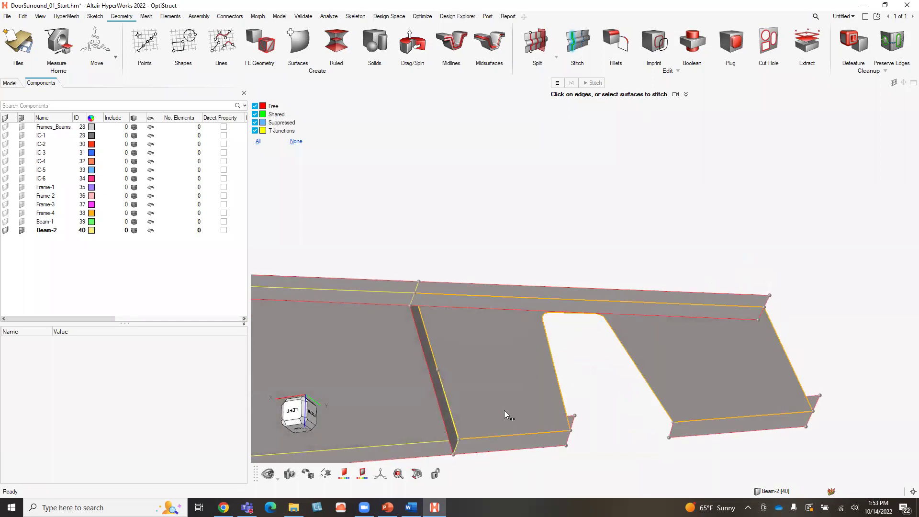
scroll(468, 458, "up", 6)
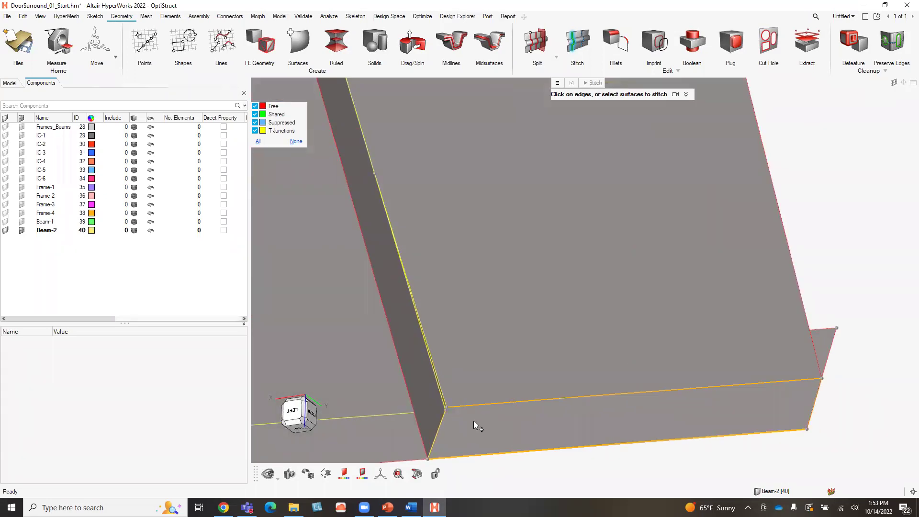
left_click_drag(564, 326, 489, 180, "ctrl")
scroll(590, 344, "down", 3)
scroll(453, 131, "up", 5)
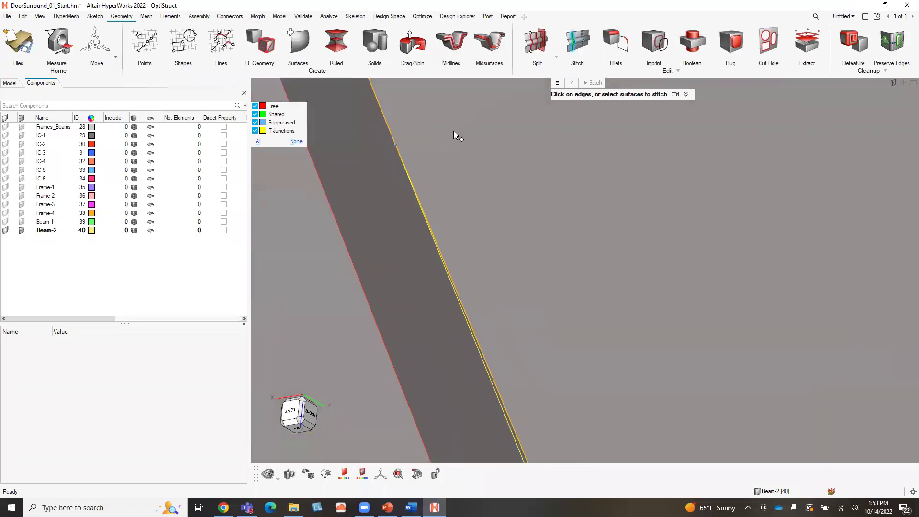
left_click_drag(453, 130, 440, 226, "ctrl")
scroll(460, 258, "up", 3)
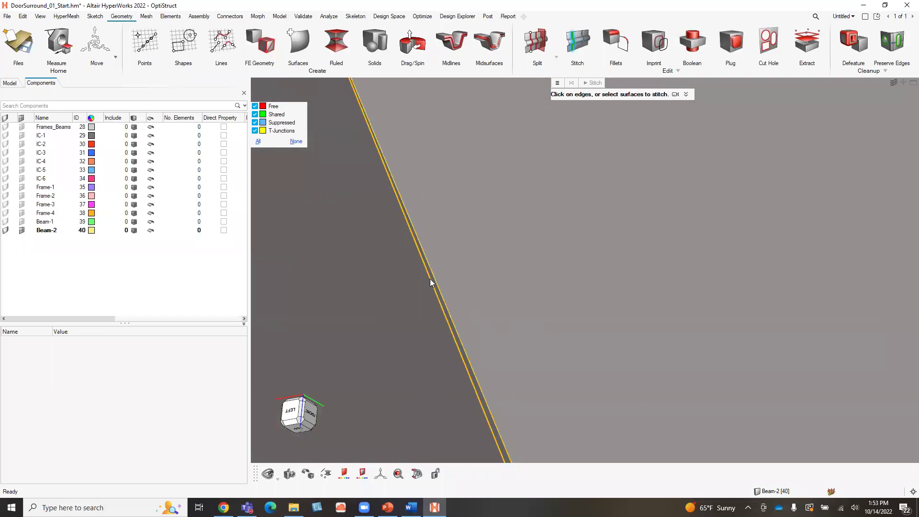
scroll(433, 277, "down", 3)
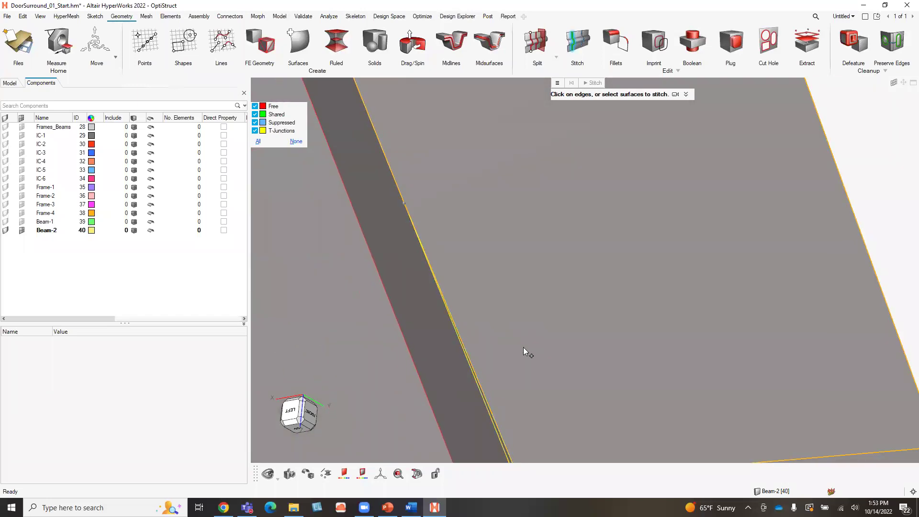
scroll(479, 369, "up", 3)
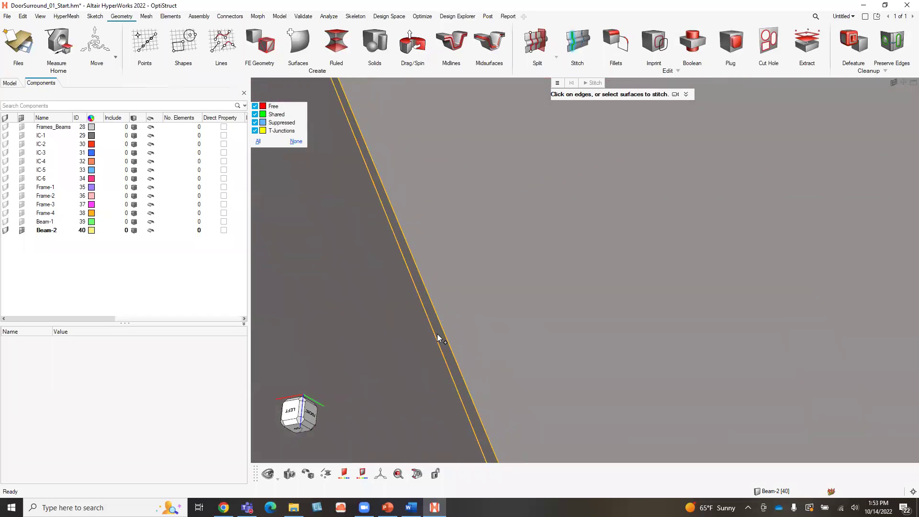
scroll(460, 331, "down", 1)
scroll(492, 370, "down", 3)
scroll(483, 341, "up", 2)
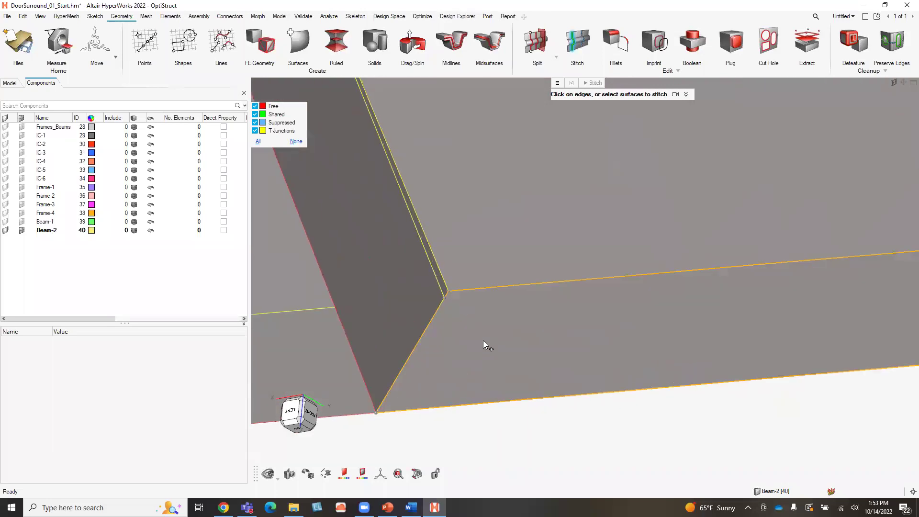
left_click_drag(438, 291, 442, 287)
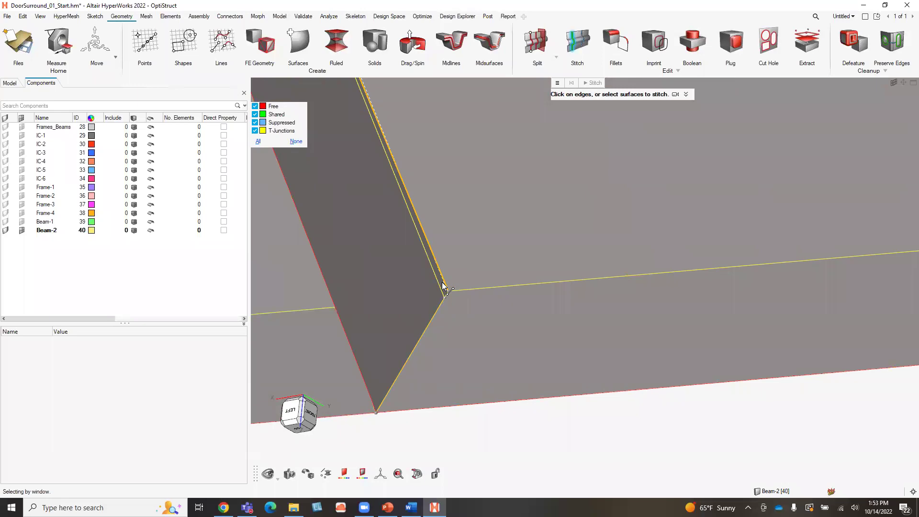
left_click_drag(442, 286, 442, 283)
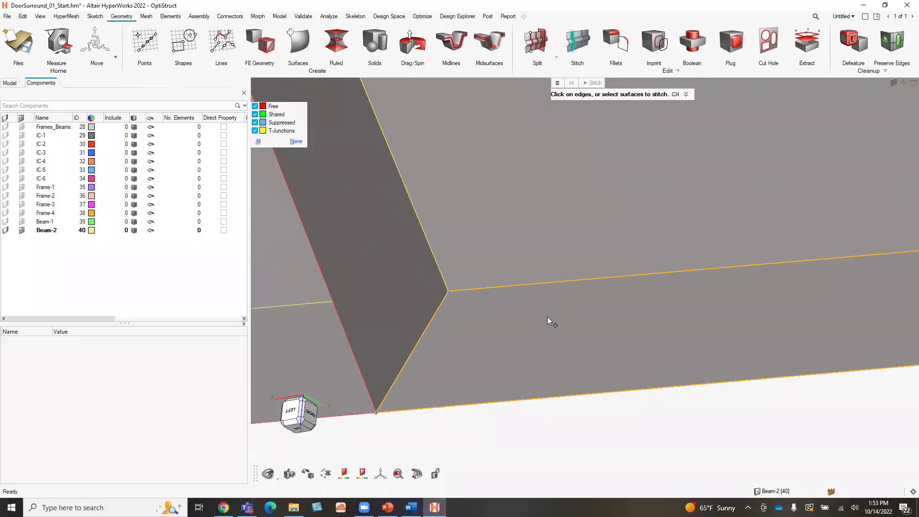
scroll(547, 330, "down", 2)
scroll(549, 332, "down", 2)
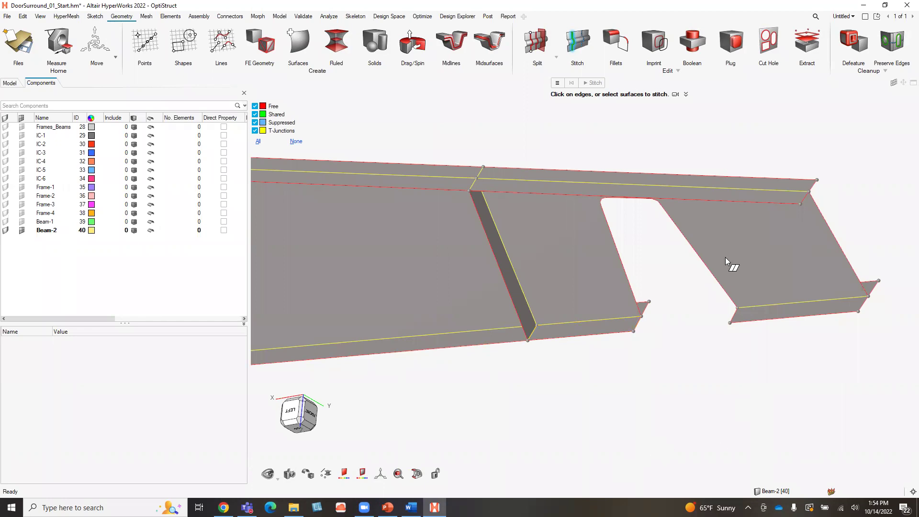
Step: Suppress the two shared edges that cross the upper flange of Beam-2 at its bend
right_click(632, 138)
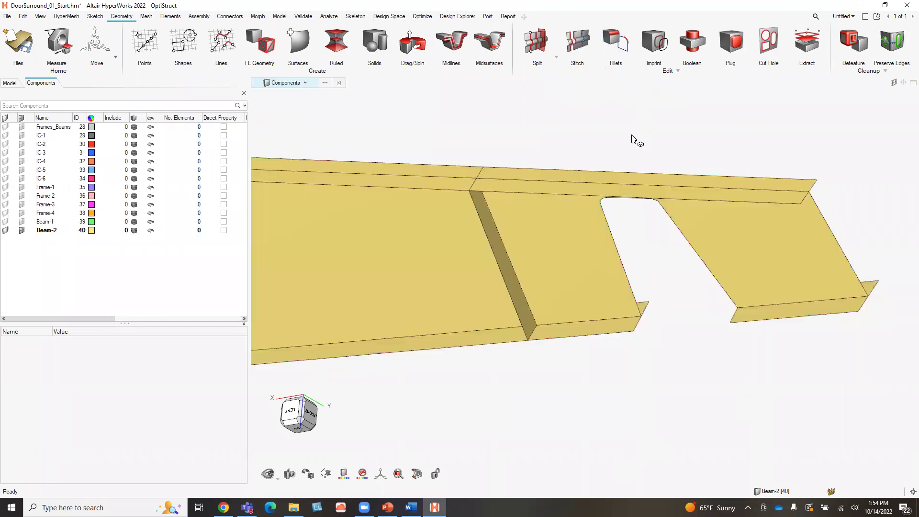
left_click(580, 45)
scroll(740, 186, "down", 3)
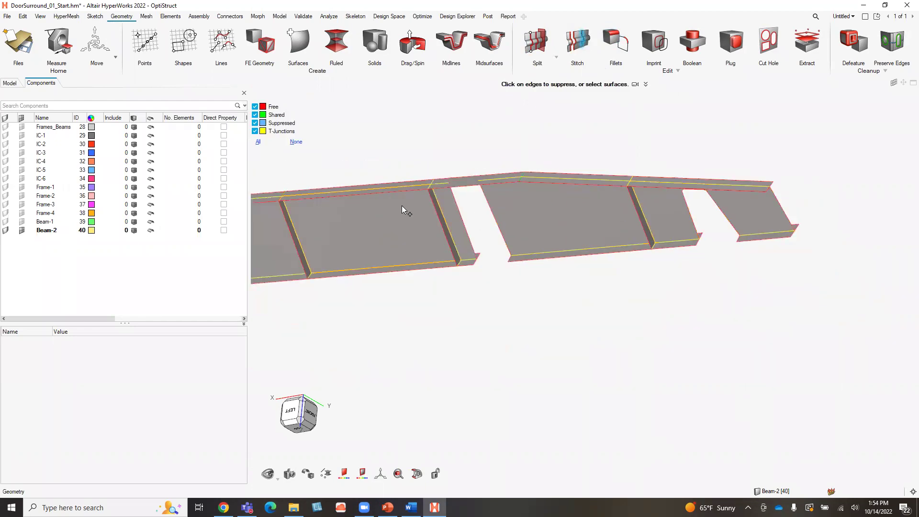
scroll(710, 176, "up", 2)
scroll(670, 114, "up", 4)
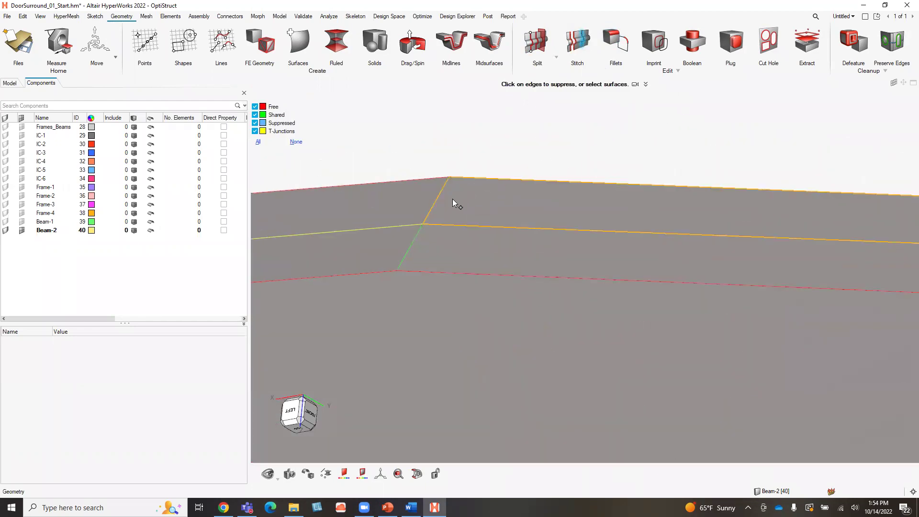
left_click(440, 197)
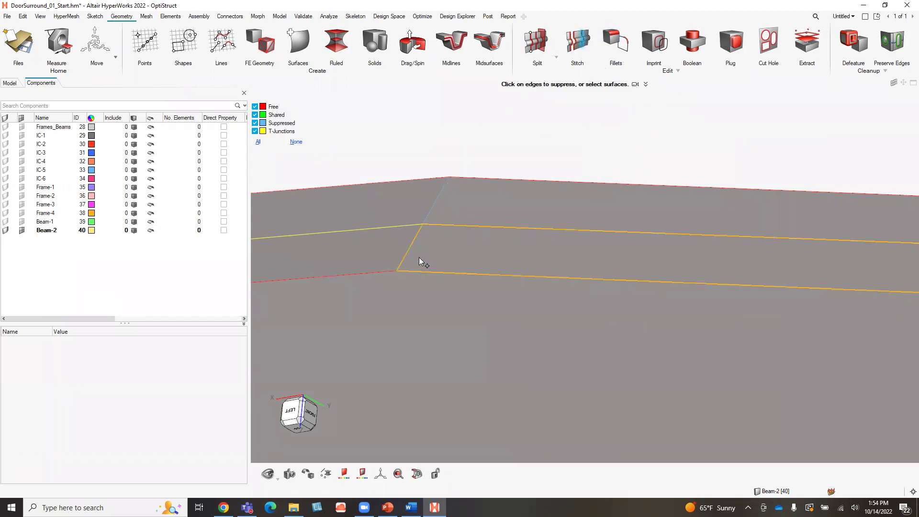
left_click(412, 244)
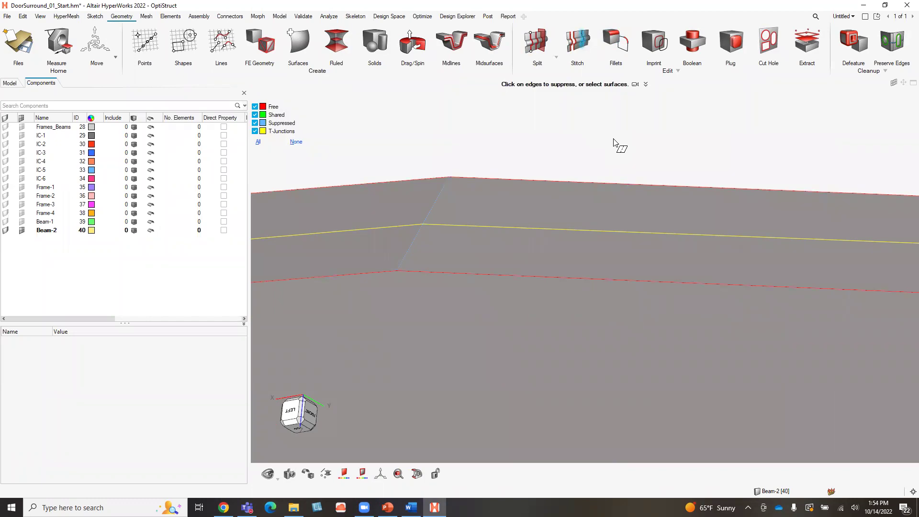
key("Escape")
scroll(478, 191, "up", 2)
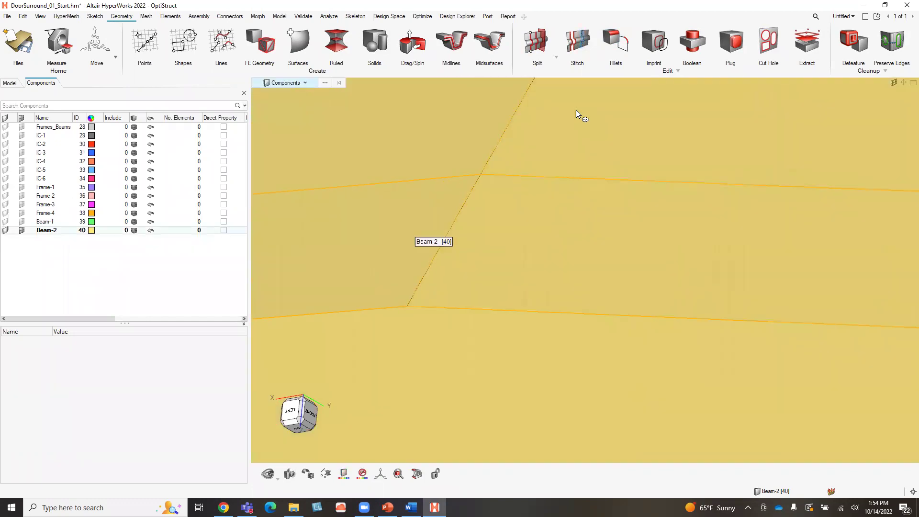
scroll(660, 168, "down", 2)
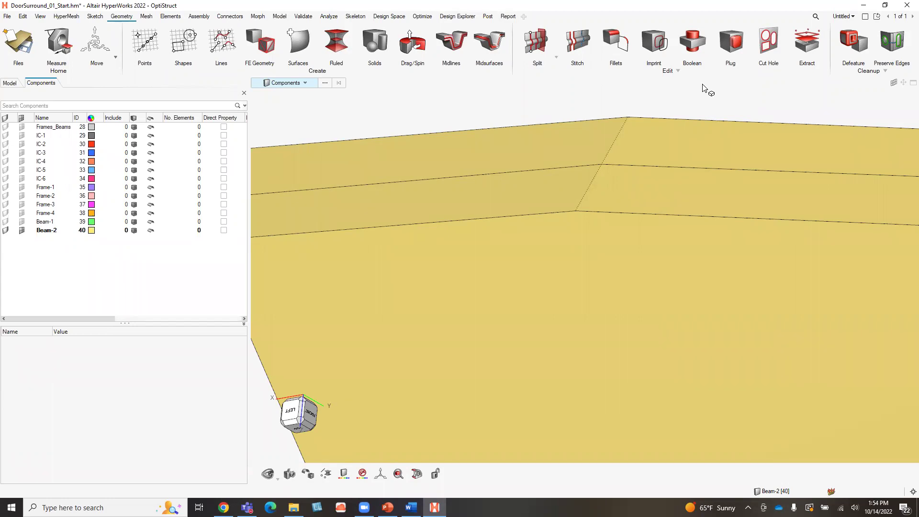
scroll(704, 87, "down", 3)
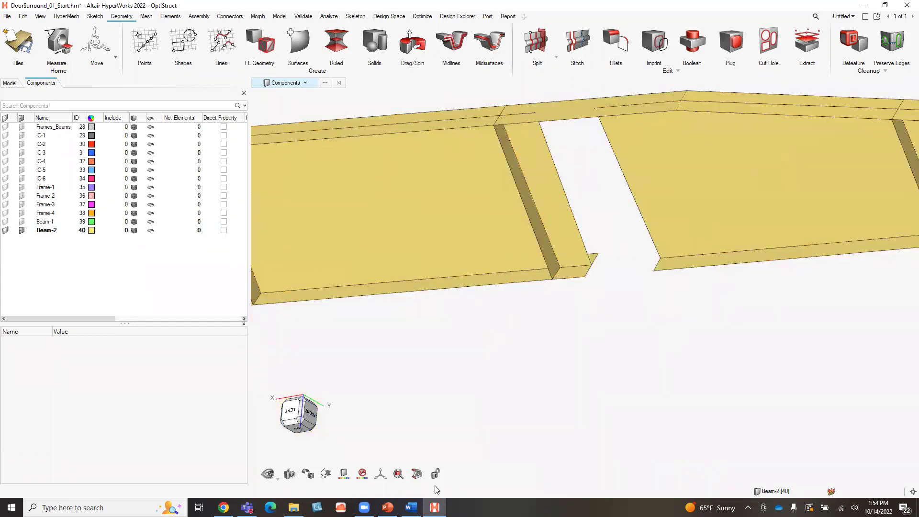
left_click(388, 507)
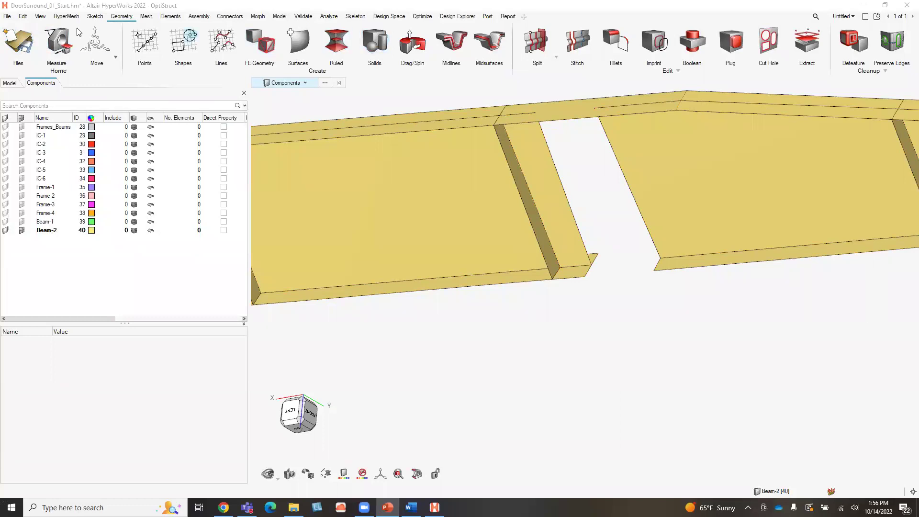
Step: Start a new model without saving the current one and open Batchmesh.hm from the Demonstration 3 Batch Mesh folder
left_click(18, 42)
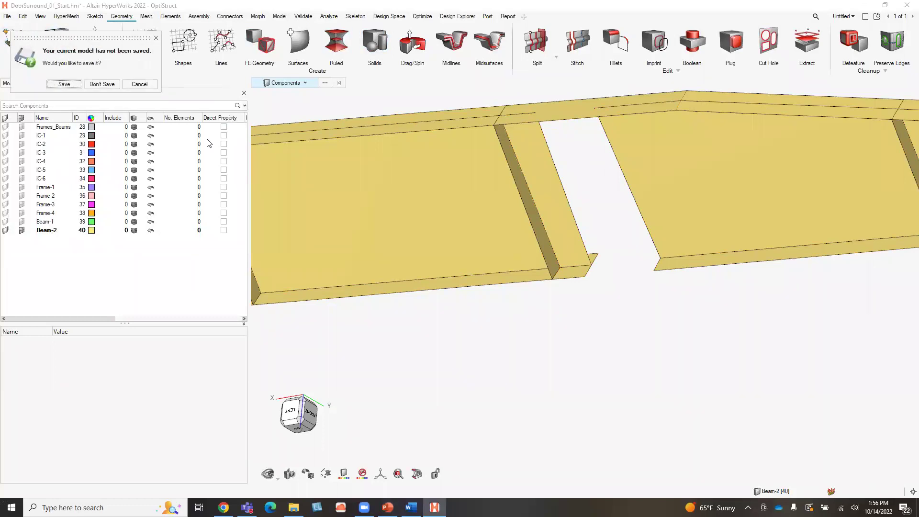
left_click(102, 84)
left_click(8, 16)
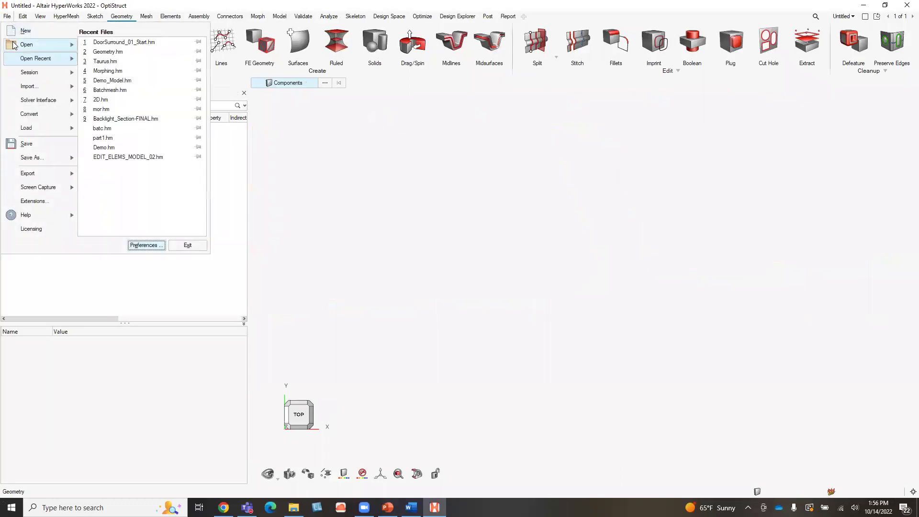
left_click(227, 129)
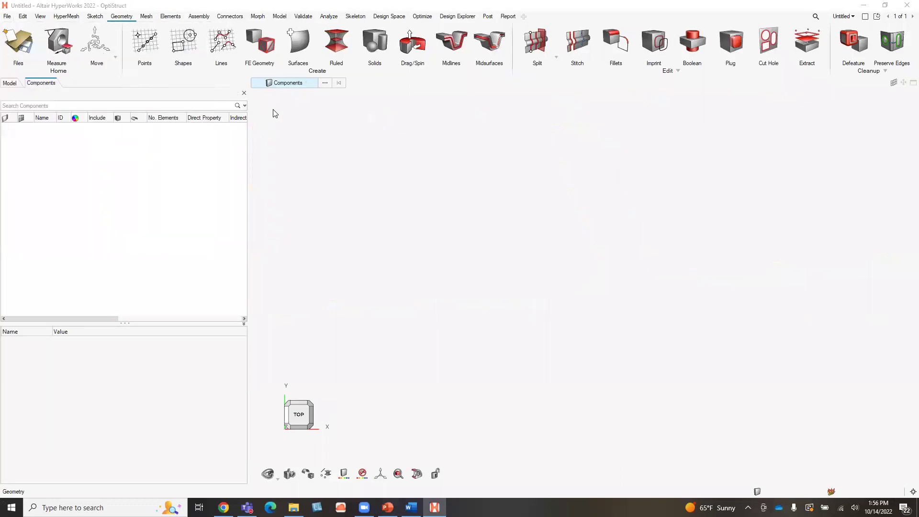
left_click(162, 38)
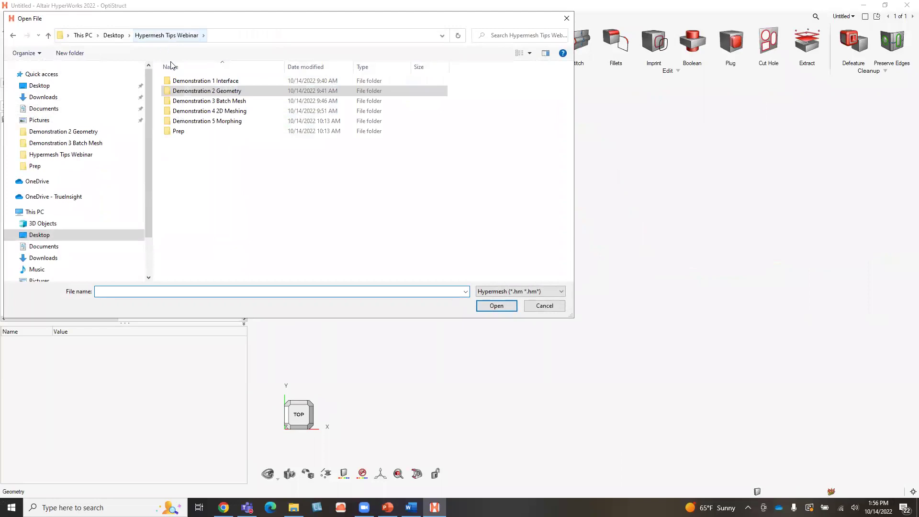
double_click(209, 102)
double_click(205, 85)
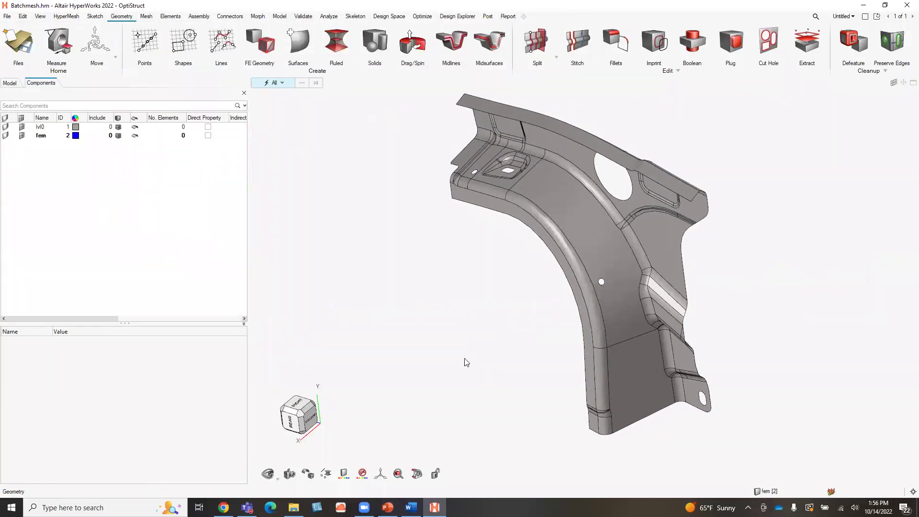
Step: Examine the curved sheet panel from several angles, including its beads, holes, fillets and recessed pocket
left_click_drag(487, 332, 550, 219, "ctrl")
scroll(480, 152, "up", 4)
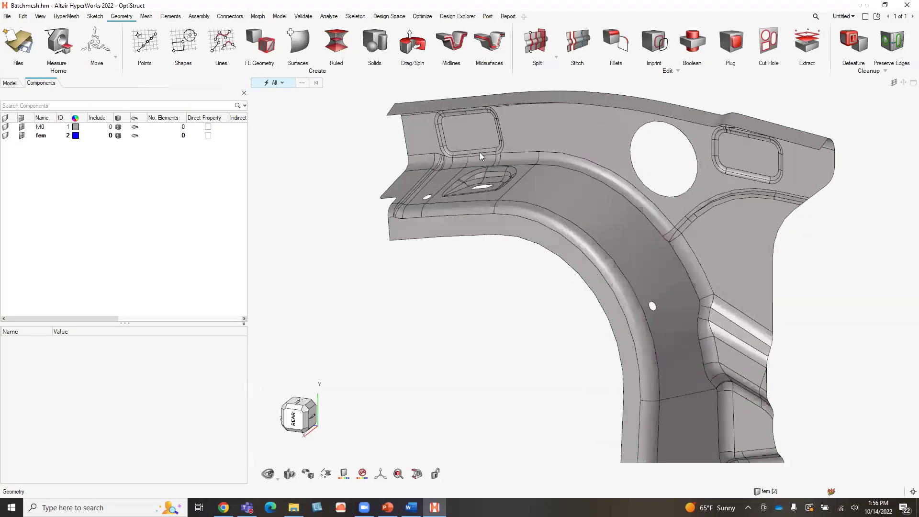
scroll(691, 235, "up", 2)
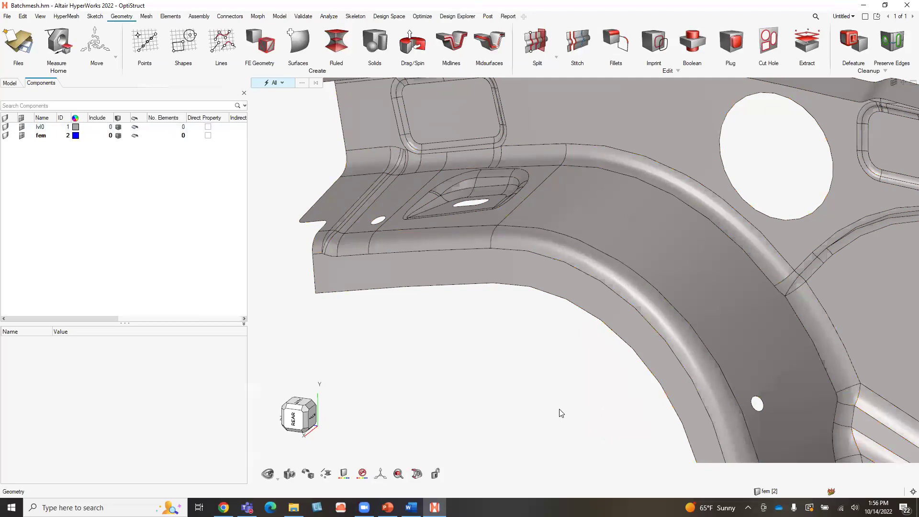
left_click_drag(564, 185, 463, 354, "ctrl")
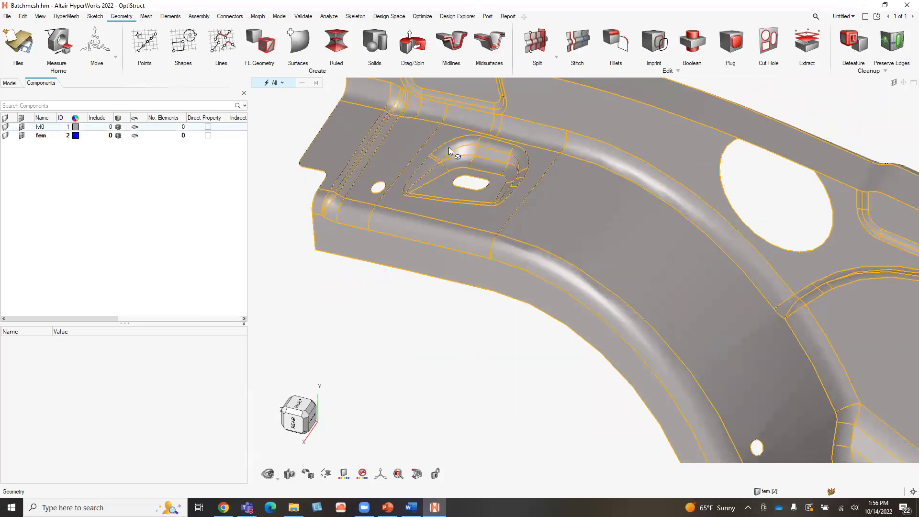
key("f")
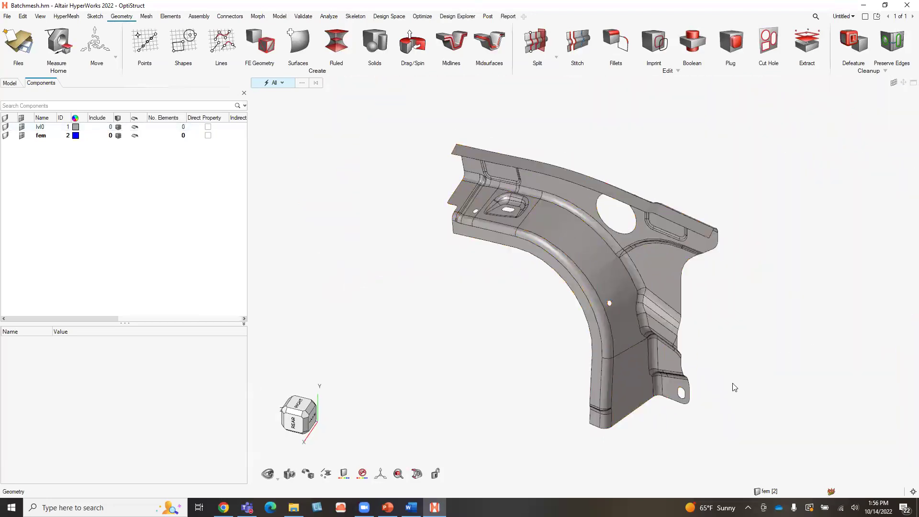
left_click_drag(727, 383, 605, 357, "ctrl")
scroll(555, 339, "up", 2)
left_click_drag(516, 324, 604, 243, "ctrl")
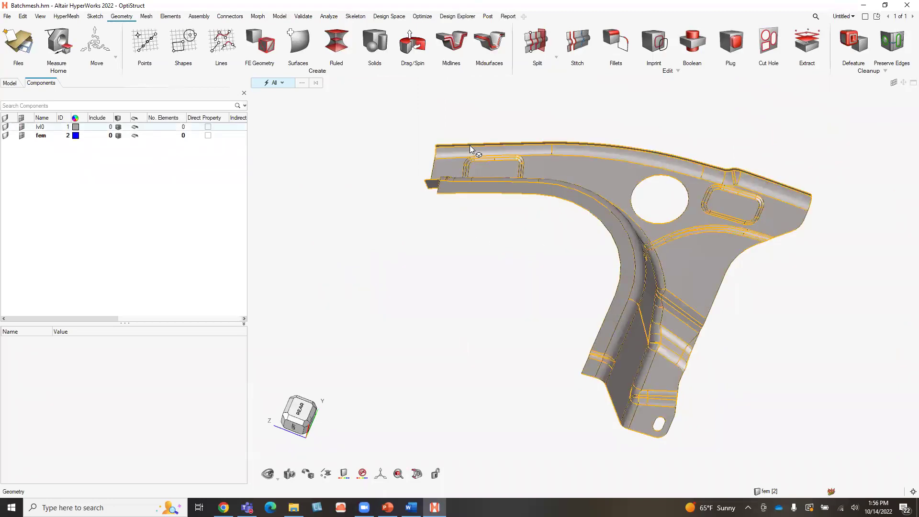
mouse_move(459, 161)
left_mouse_down("ctrl")
mouse_move(461, 204)
mouse_move(742, 257)
left_mouse_up("ctrl")
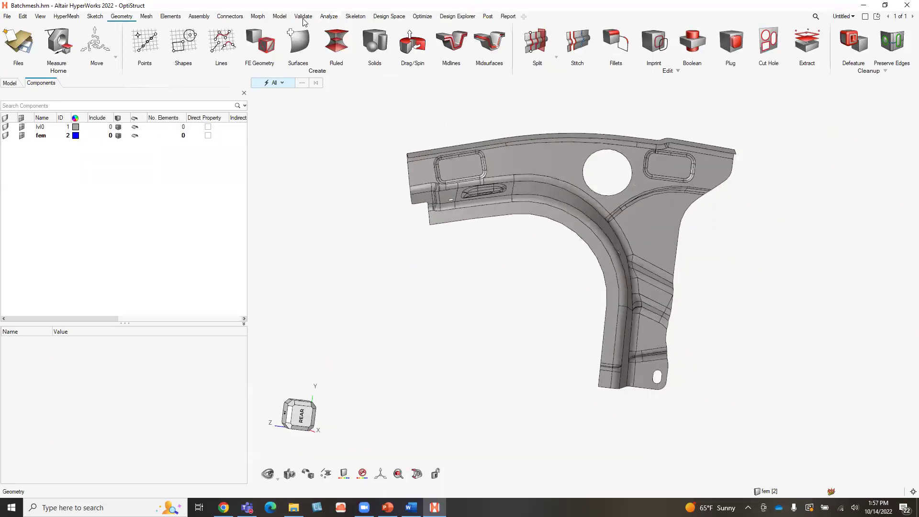
left_click(146, 17)
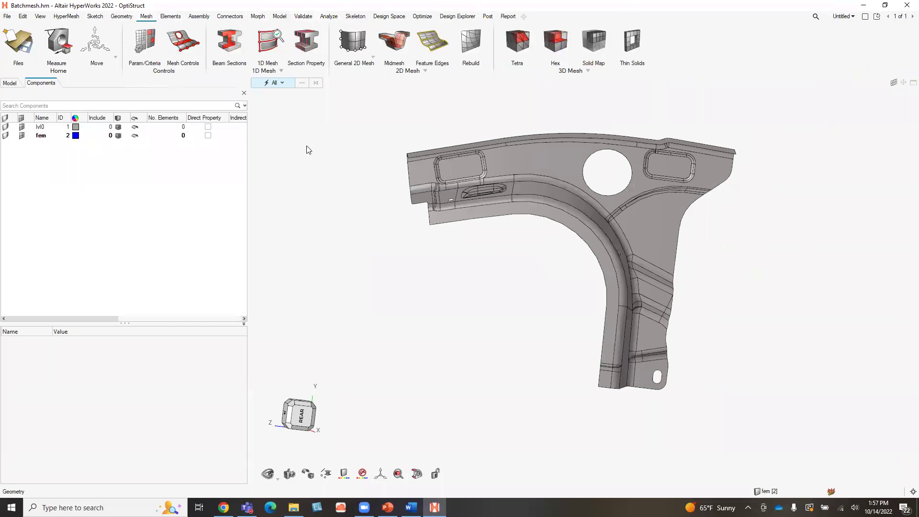
left_click(373, 56)
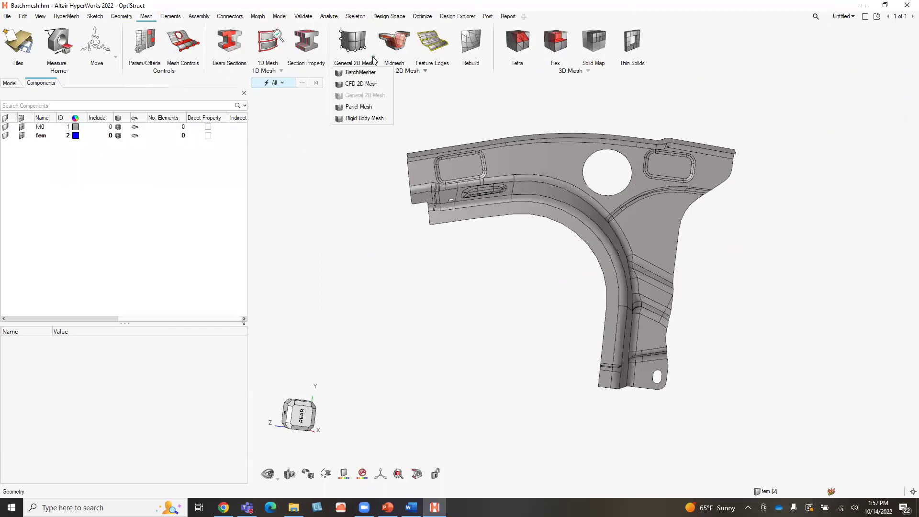
left_click(359, 72)
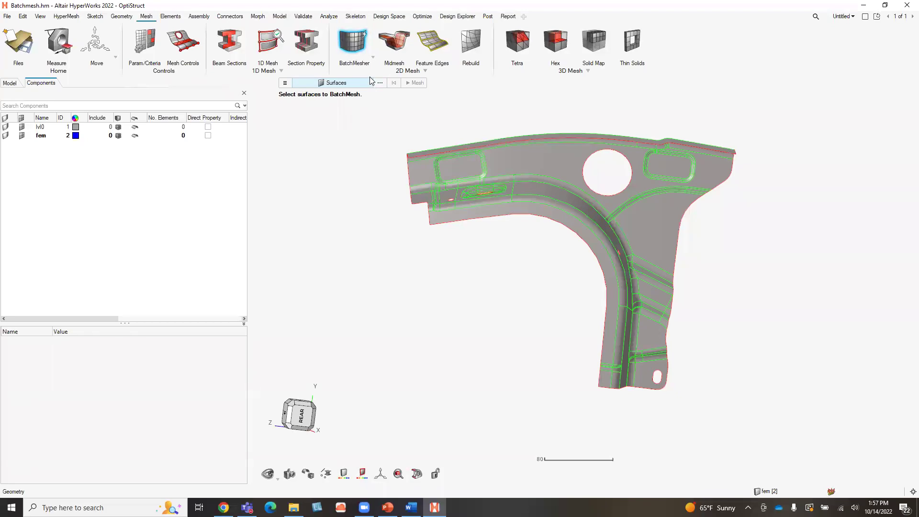
key("Escape")
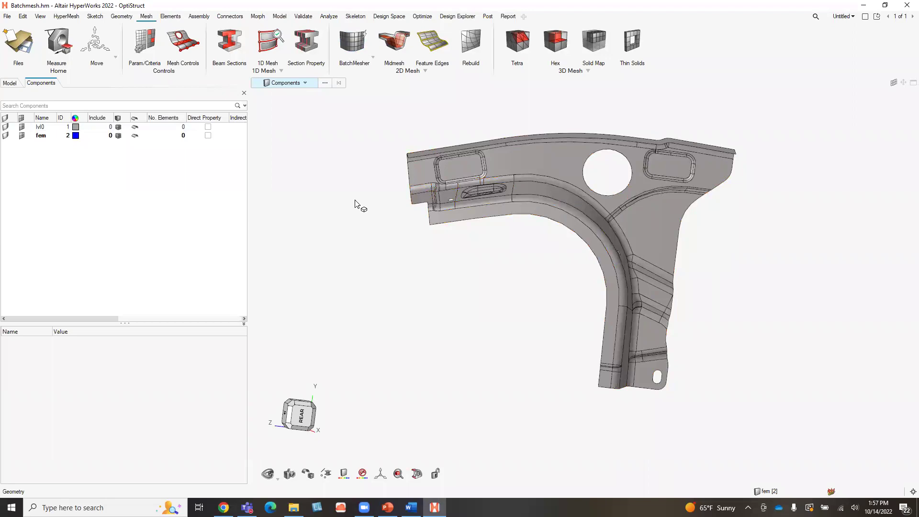
Step: Load the parameter file general_8mm.param into the mesh Parameter Editor
left_click(140, 56)
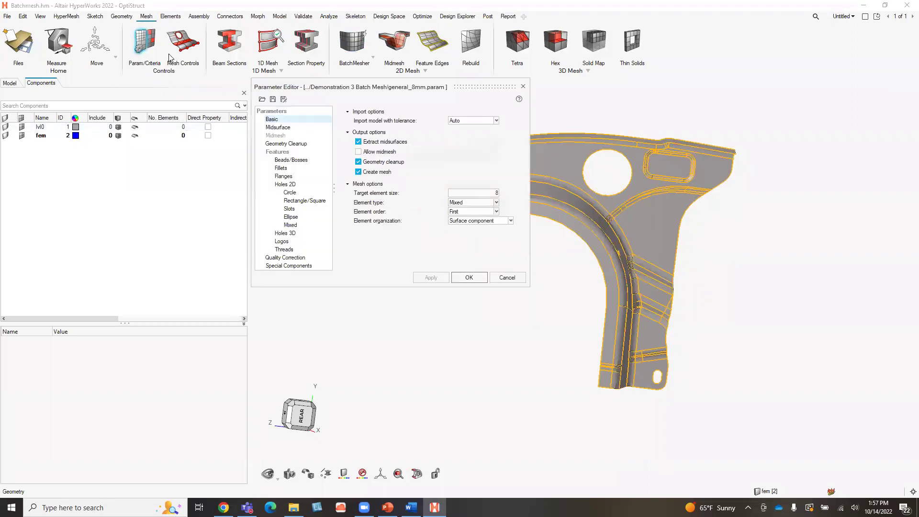
left_click(262, 99)
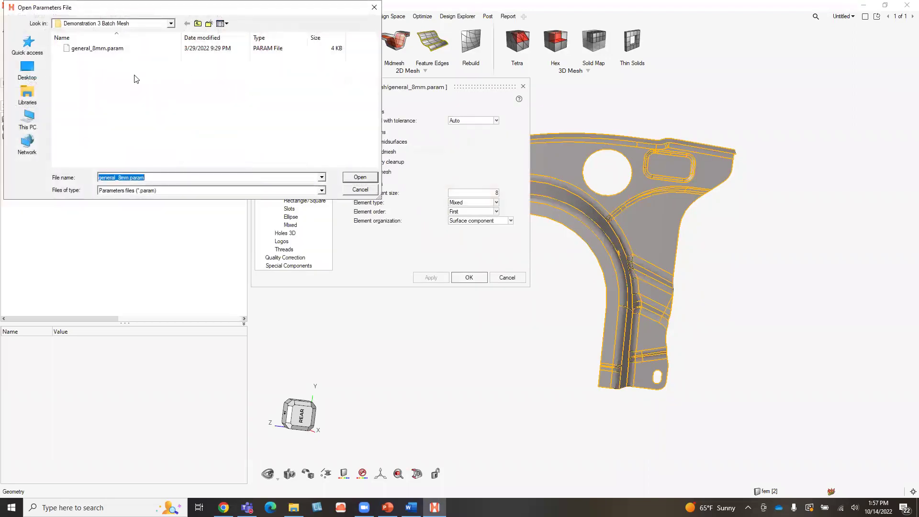
left_click(105, 50)
left_click(360, 177)
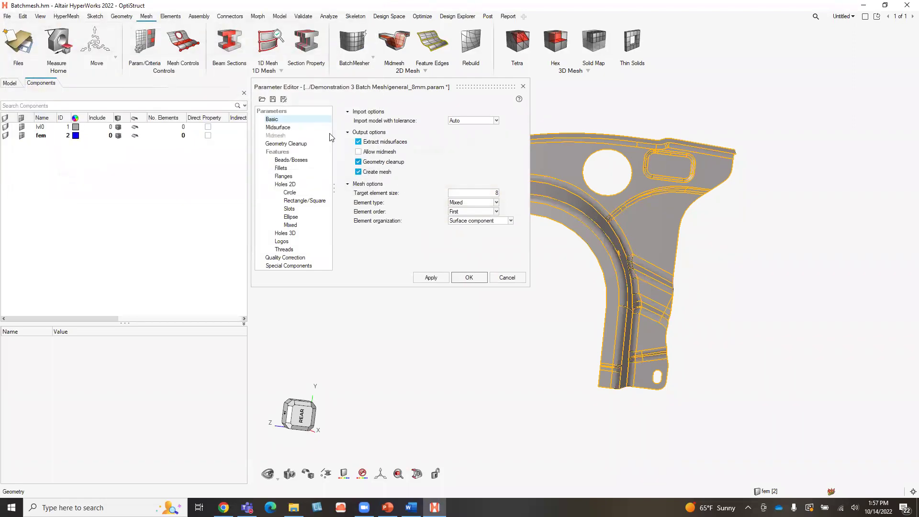
left_click(262, 99)
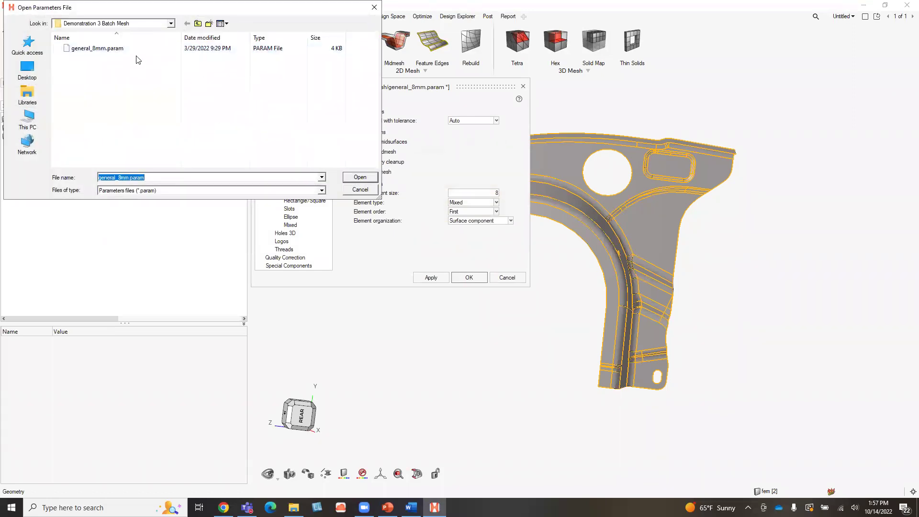
left_click(374, 7)
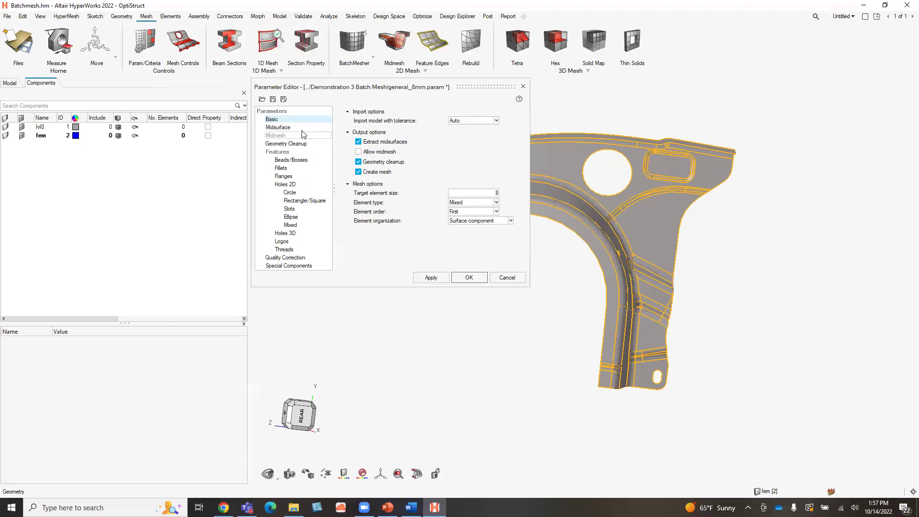
Step: Review the mesh parameters for midsurface, geometry cleanup, beads, fillets, flanges, 2D holes, circular holes and logos
left_click(278, 127)
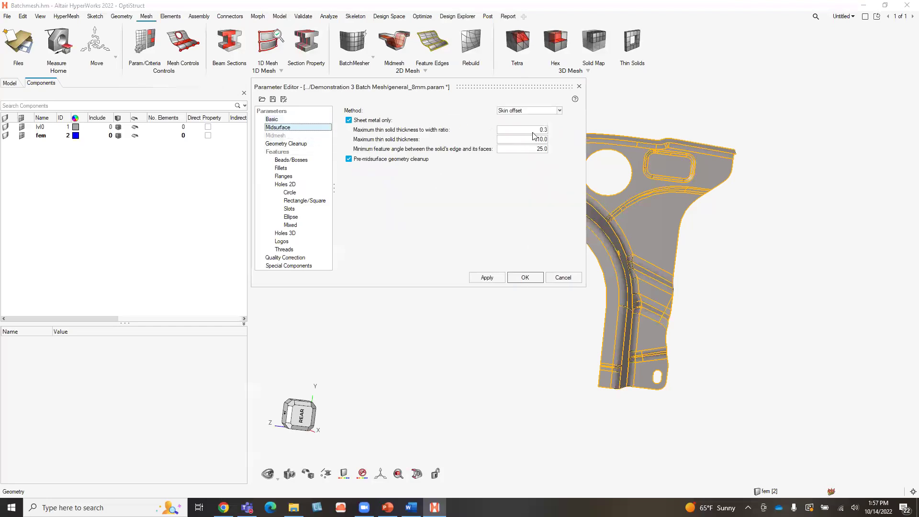
left_click(286, 143)
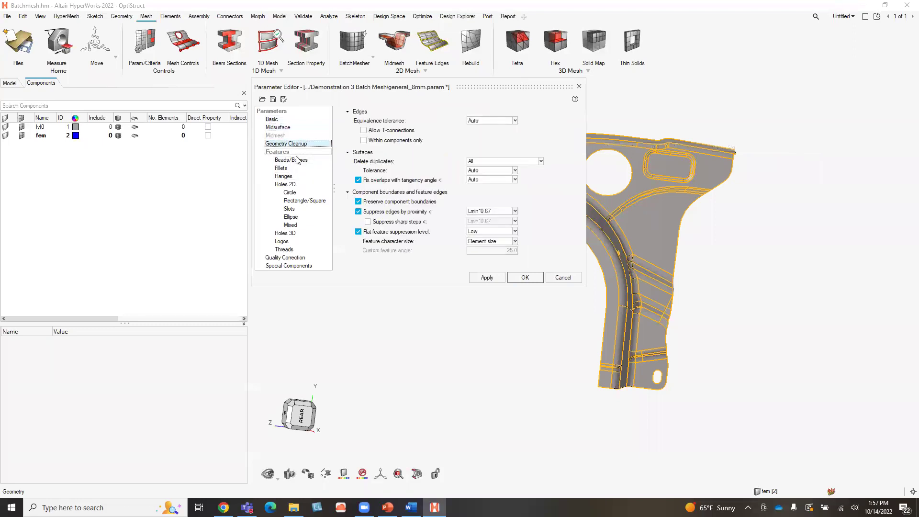
left_click(300, 162)
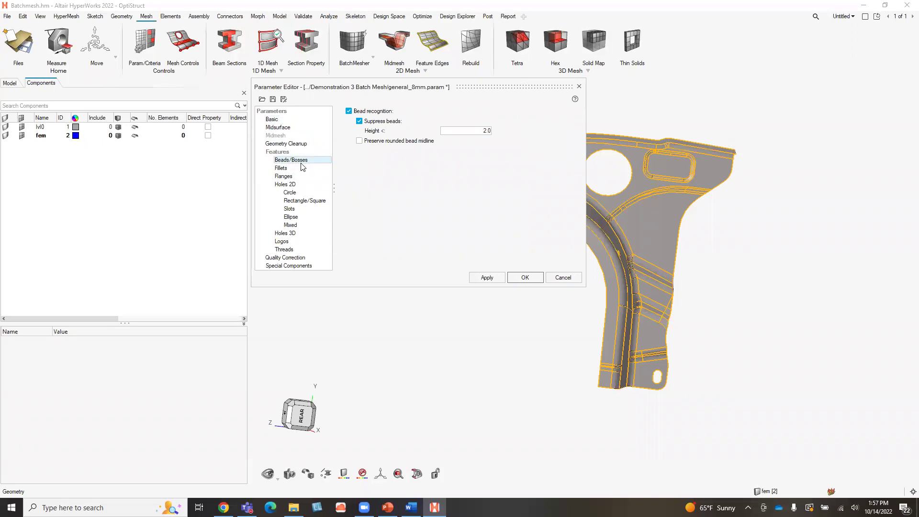
left_click(306, 173)
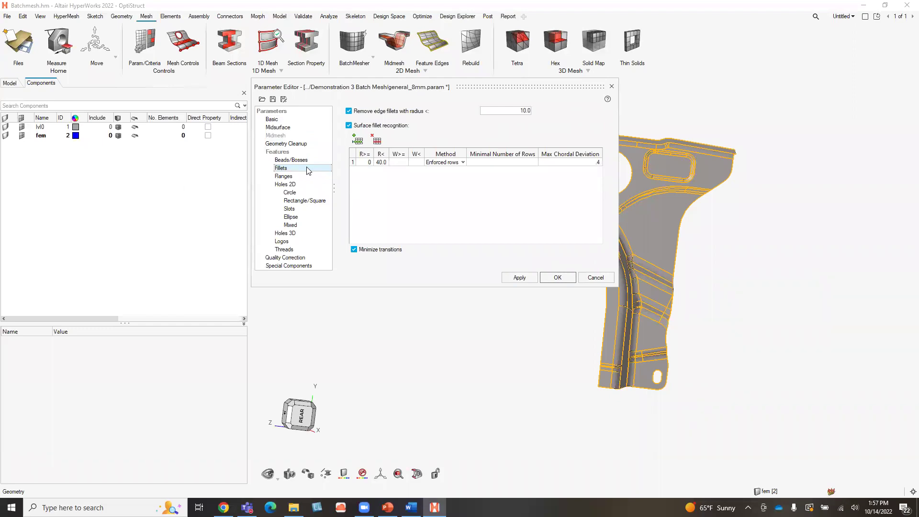
left_click(306, 176)
left_click(306, 185)
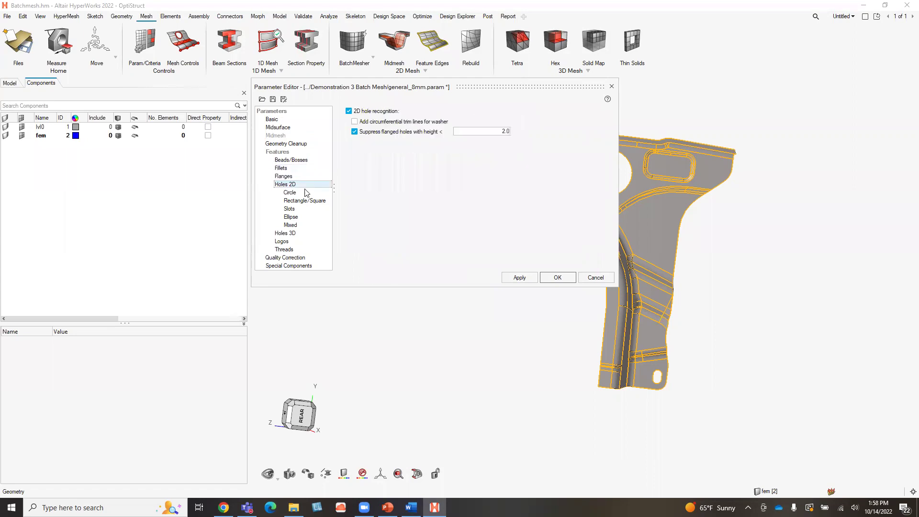
left_click(307, 192)
left_click(287, 241)
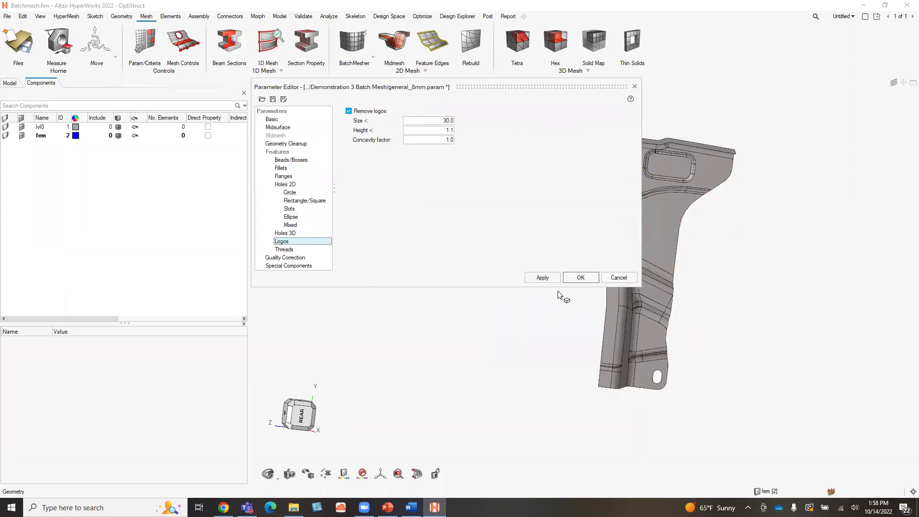
Step: Apply the loaded 8 mm mesh parameters and close the Parameter Editor
left_click(542, 278)
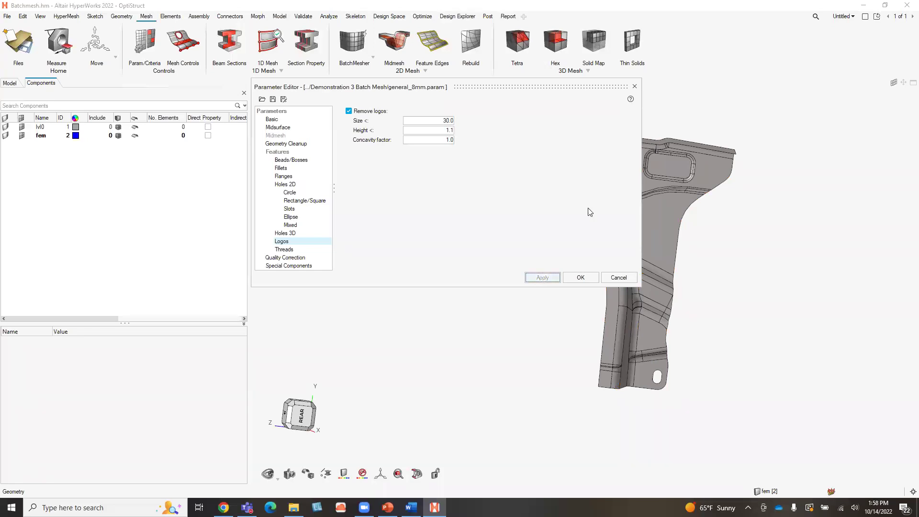
left_click(635, 87)
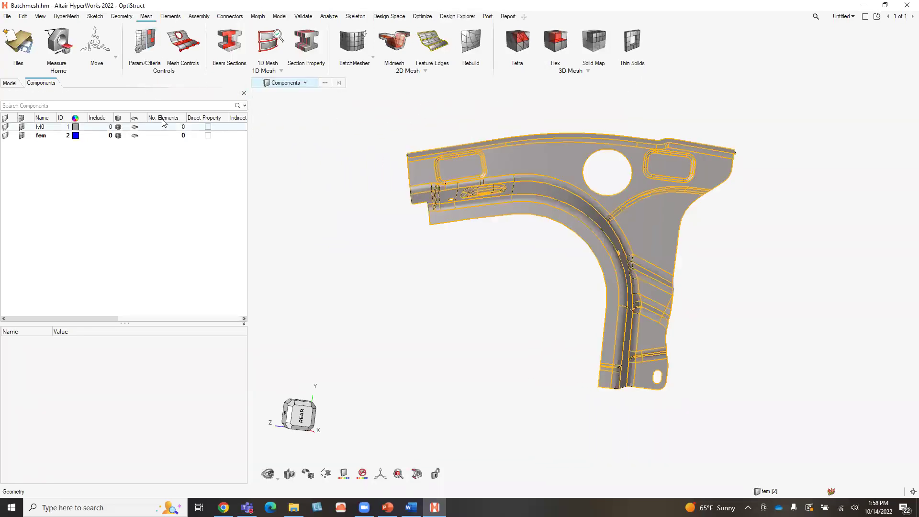
Step: Load the element quality file general_8mm.criteria into the Criteria Editor and apply it
left_click(151, 42)
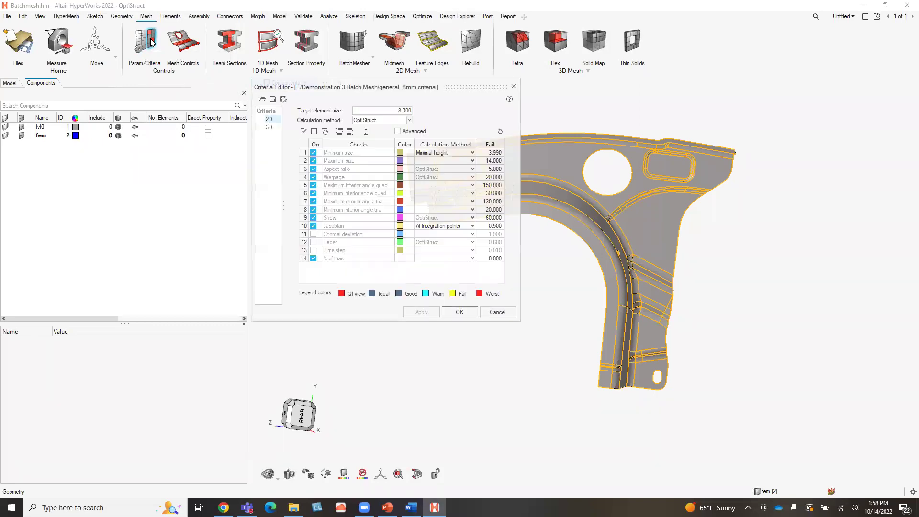
left_click(262, 100)
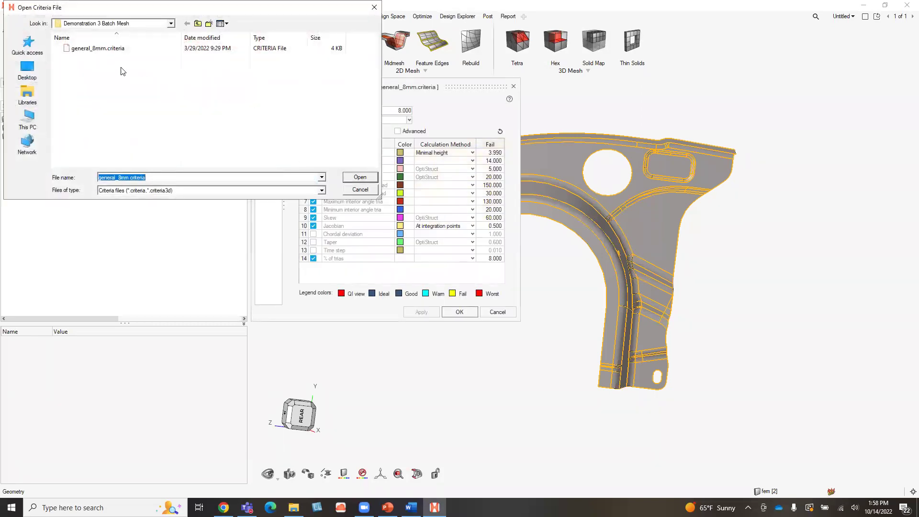
left_click(102, 49)
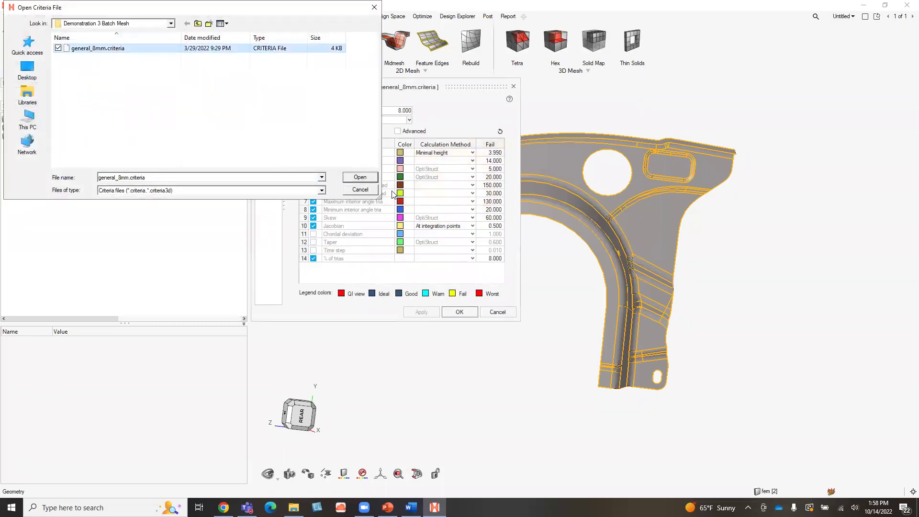
left_click(371, 178)
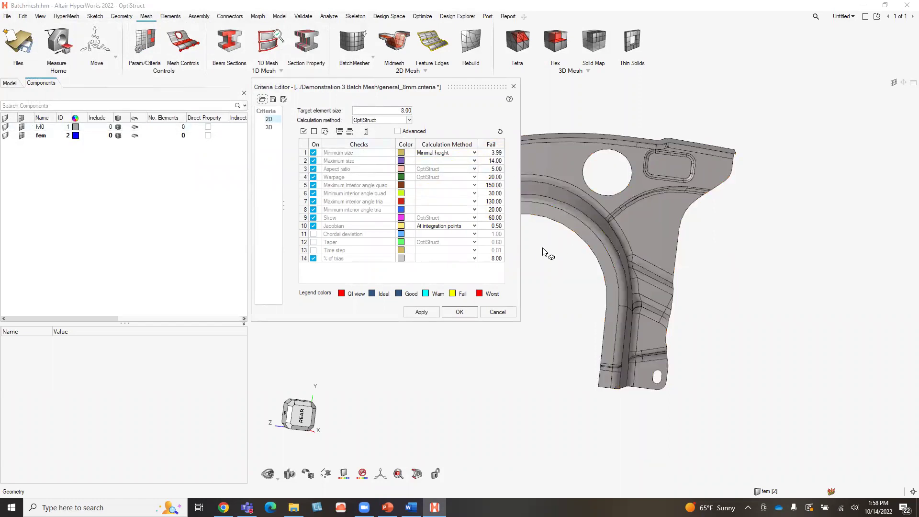
left_click(425, 312)
left_click(514, 88)
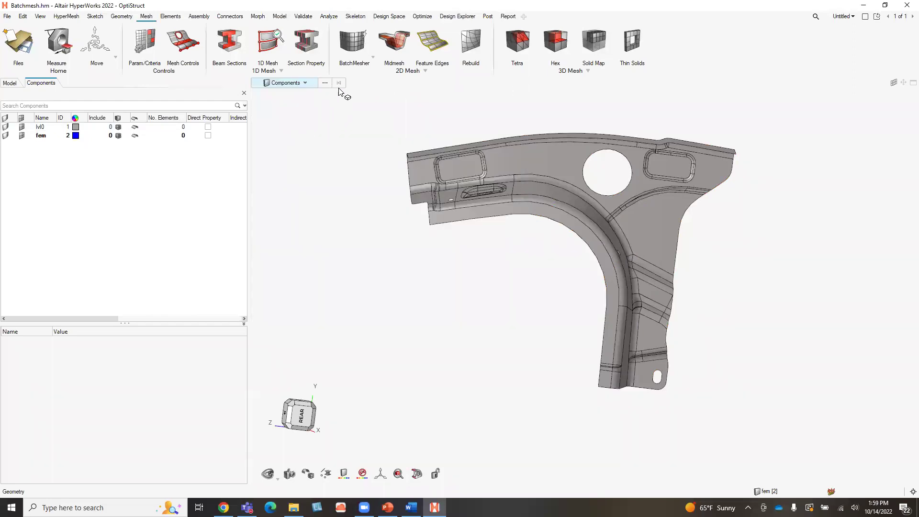
Step: Select all surfaces of the panel and generate their mesh with BatchMesher at the 8 mm element size
left_click(355, 64)
left_click_drag(379, 107, 775, 419)
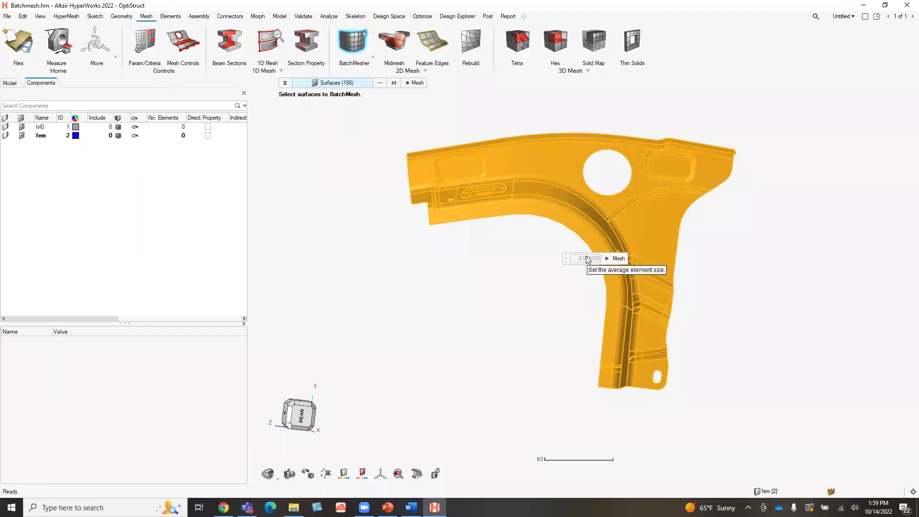
left_click(611, 259)
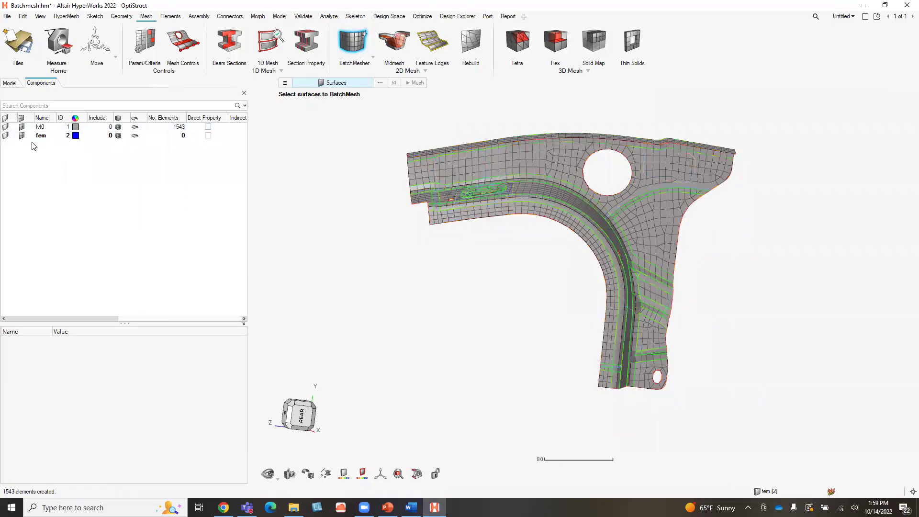
Step: Hide the lvl0 component's geometry, leaving only its mesh displayed, and examine the elements around the large hole, beads and flanges
left_click(7, 128)
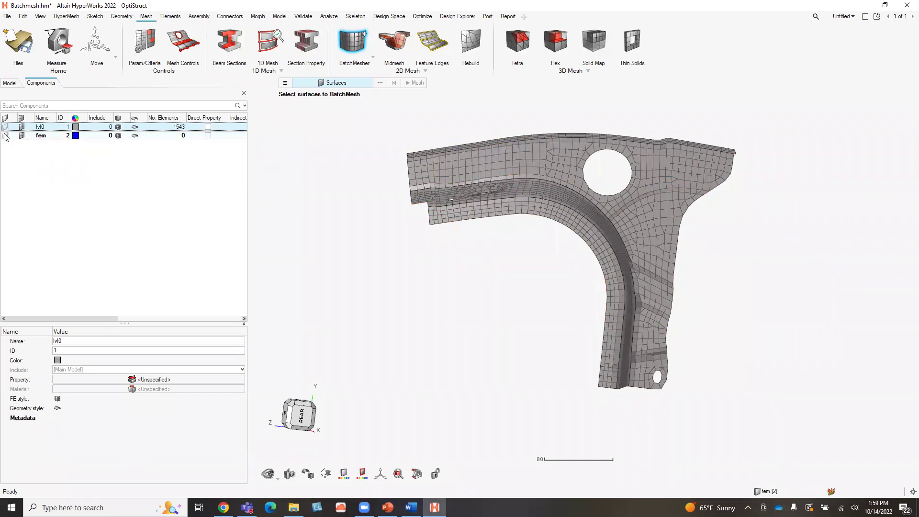
left_click(5, 127)
left_click(27, 128)
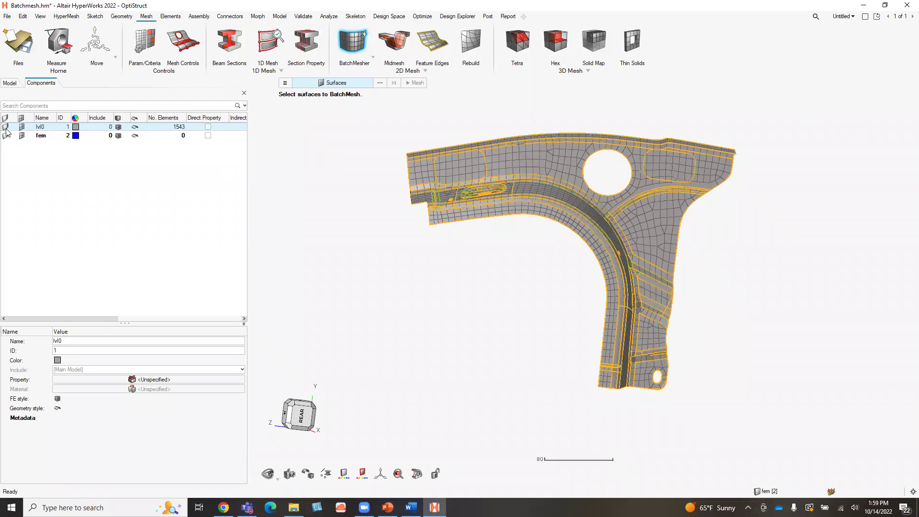
left_click(6, 135)
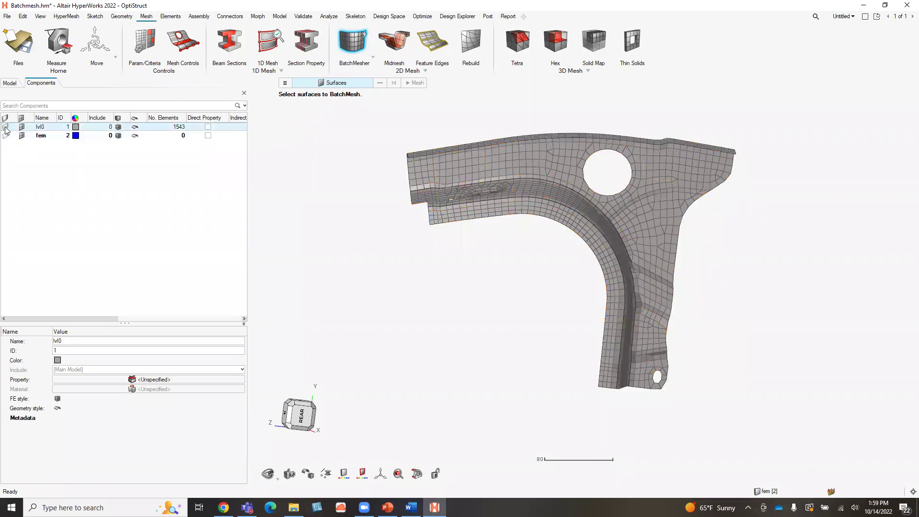
left_click_drag(523, 369, 343, 267, "ctrl")
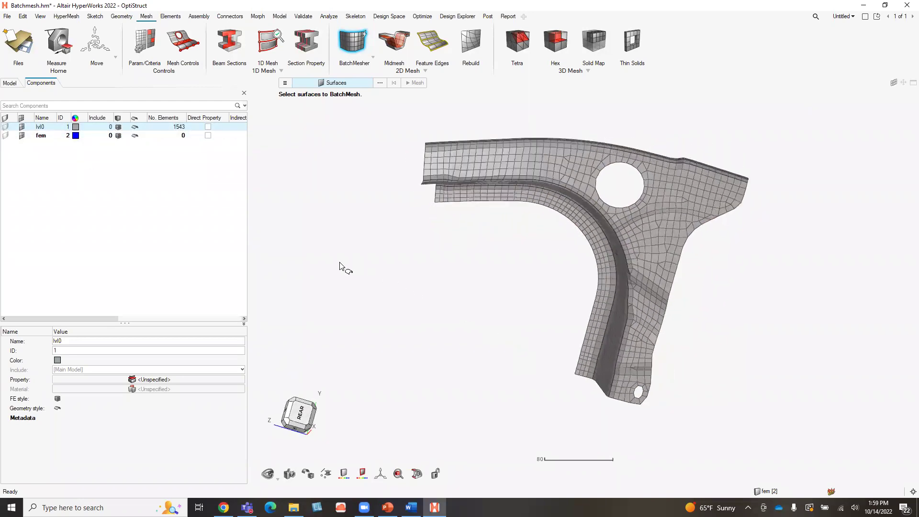
scroll(342, 266, "up", 2)
scroll(834, 257, "up", 3)
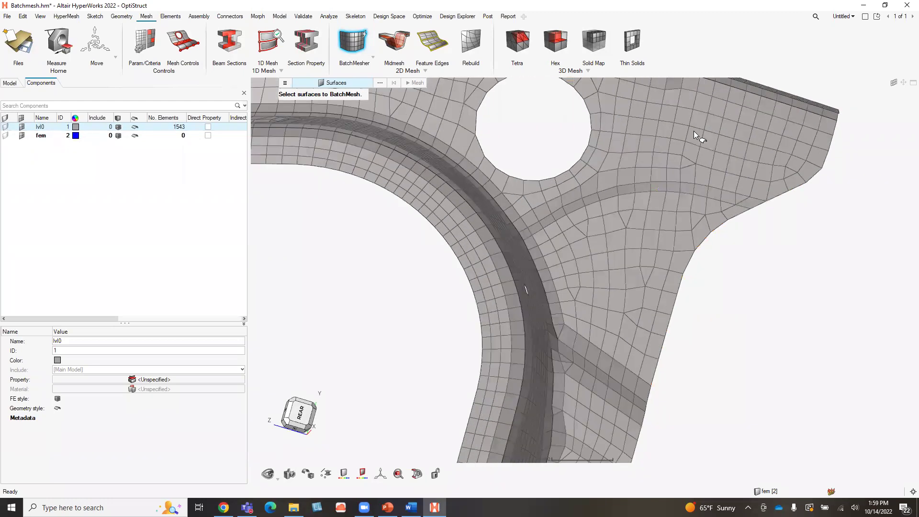
scroll(691, 165, "down", 3)
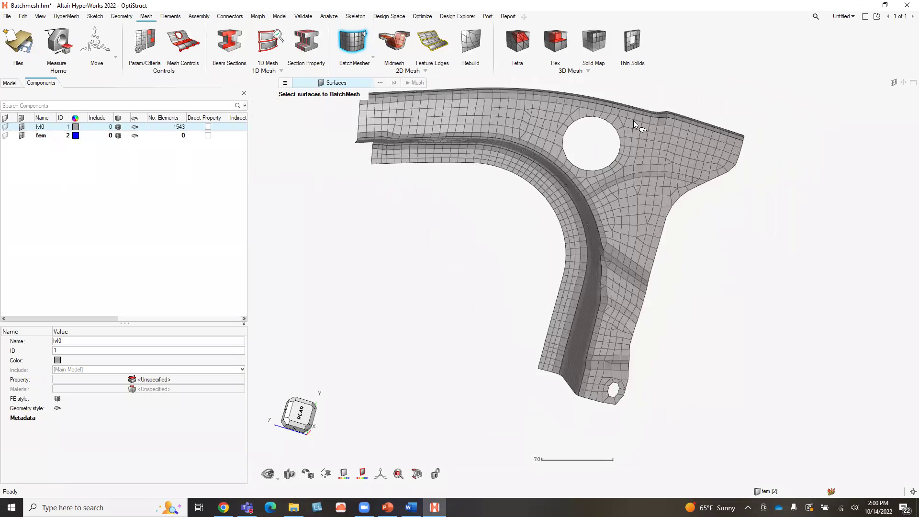
mouse_move(678, 193)
middle_mouse_down()
mouse_move(697, 205)
mouse_move(694, 185)
middle_mouse_up()
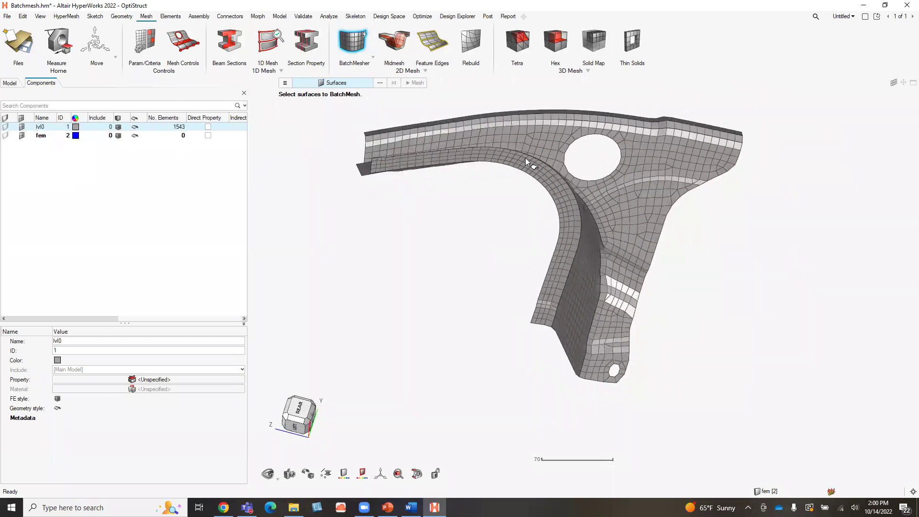
Step: Check the panel's element quality with Edit Elements, viewing the QI Range display and the individual Criteria display
left_click(171, 16)
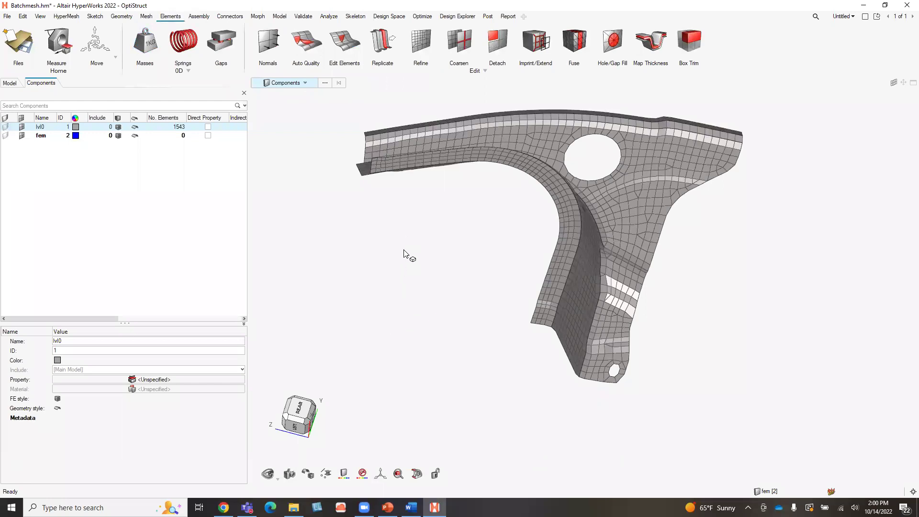
left_click(348, 54)
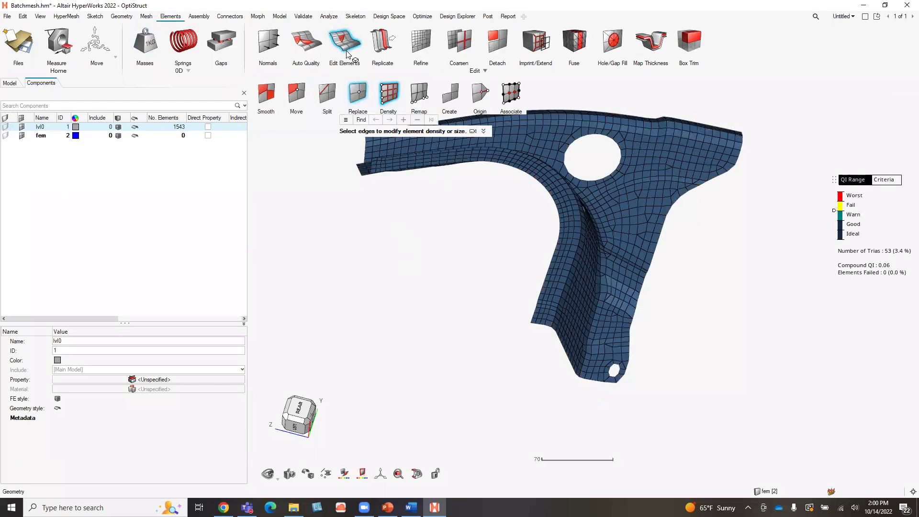
scroll(431, 279, "down", 2)
right_click_drag(431, 275, 433, 302)
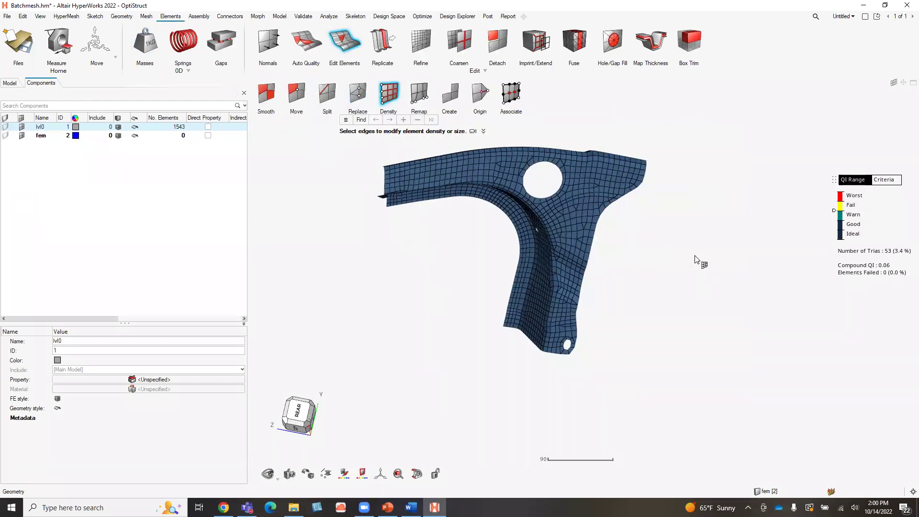
left_click(891, 182)
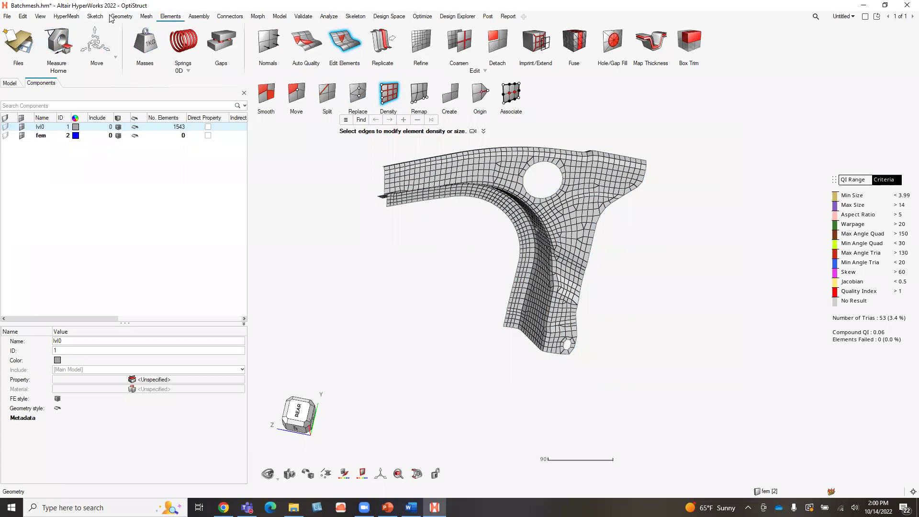
Step: Review the failure limits of the 2D element checks in the Criteria Editor and close it unchanged
left_click(145, 19)
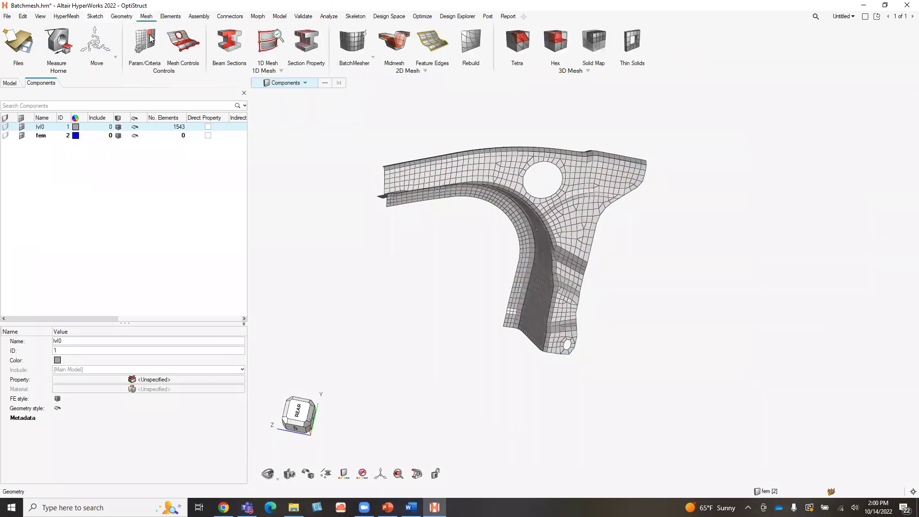
left_click(151, 39)
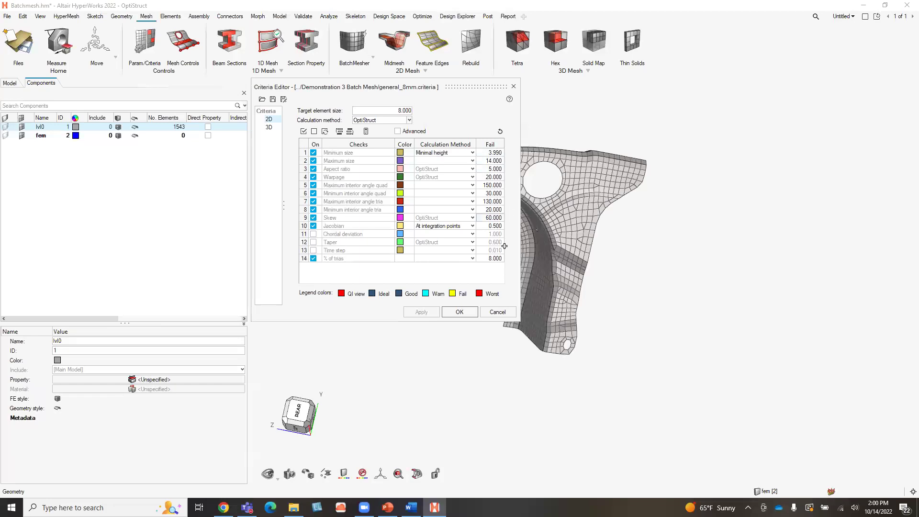
left_click(513, 86)
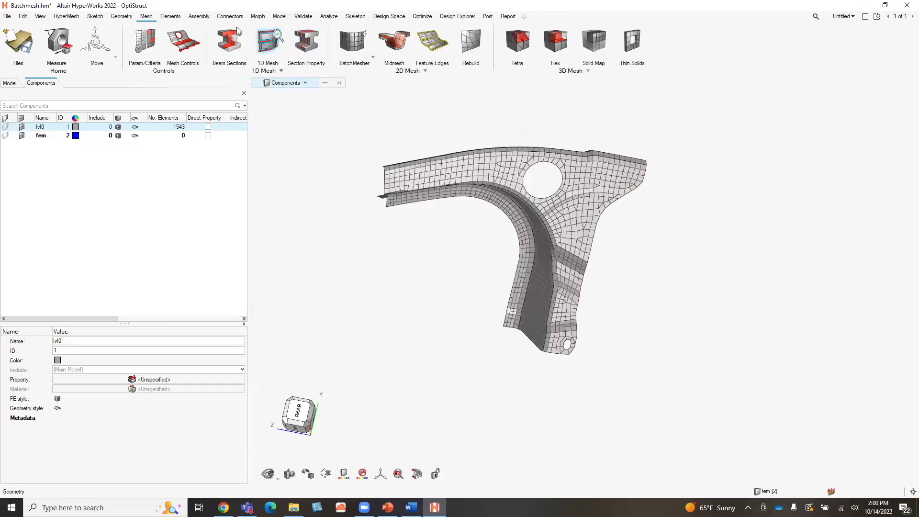
Step: Inspect the mesh's aspect ratio under the Edit Elements criteria, lowering the iso threshold to 1.844 to isolate elements above it
left_click(171, 18)
left_click(341, 40)
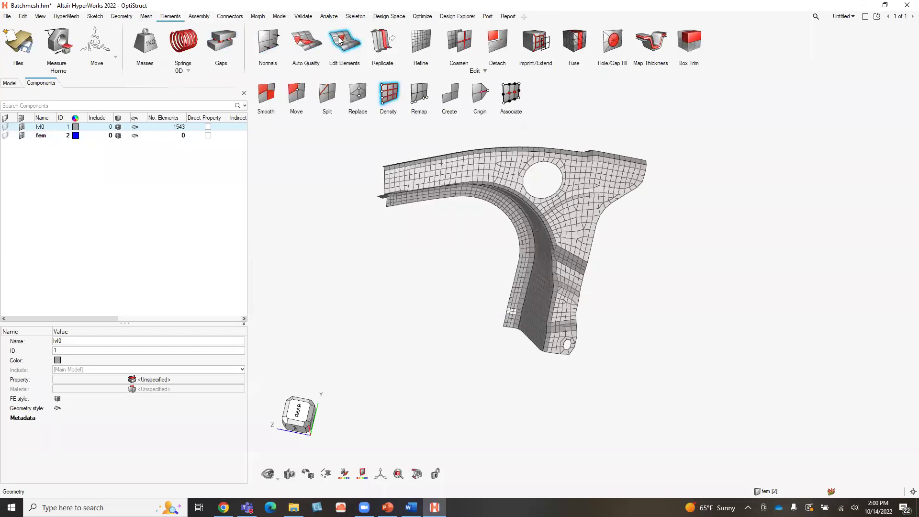
left_click(886, 180)
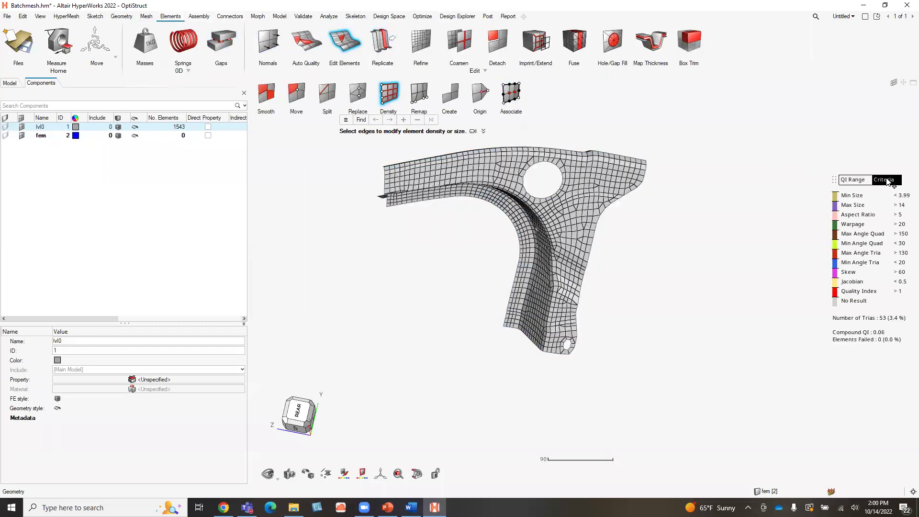
left_click(857, 215)
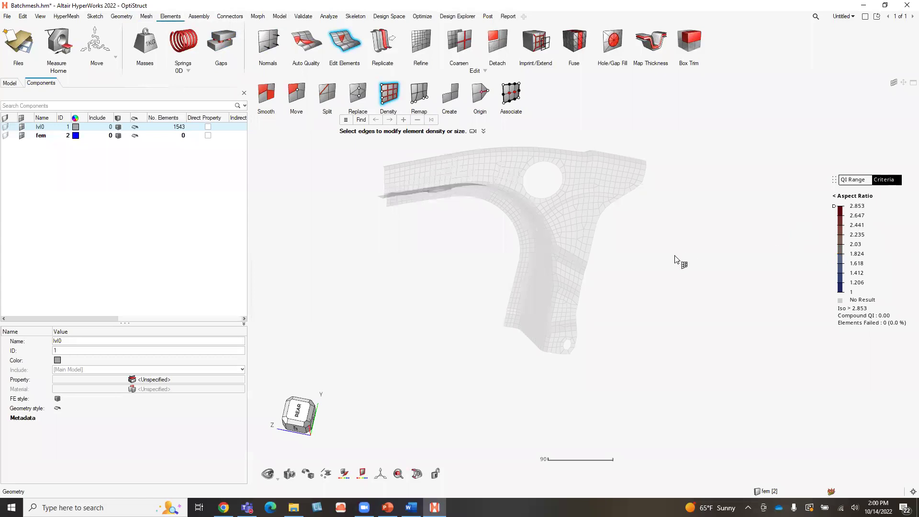
middle_click_drag(677, 261, 717, 297)
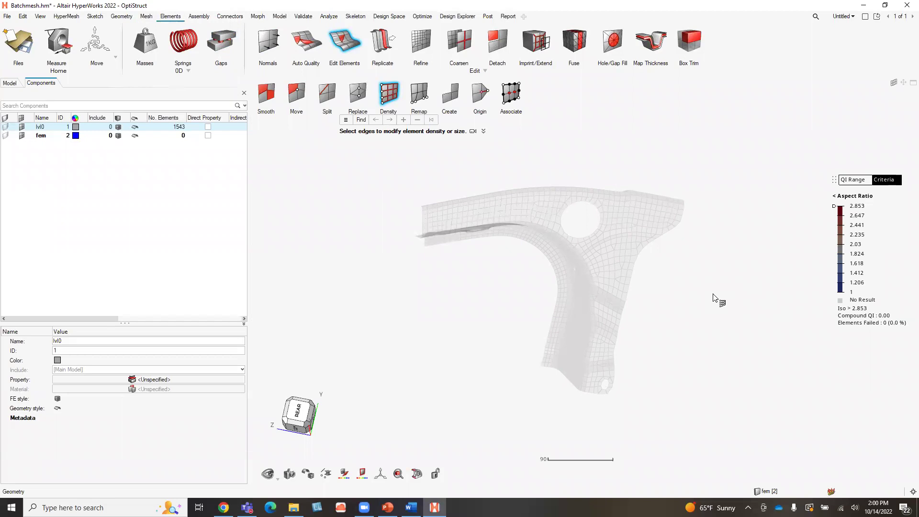
mouse_move(834, 206)
left_mouse_down()
mouse_move(841, 274)
mouse_move(837, 254)
left_mouse_up()
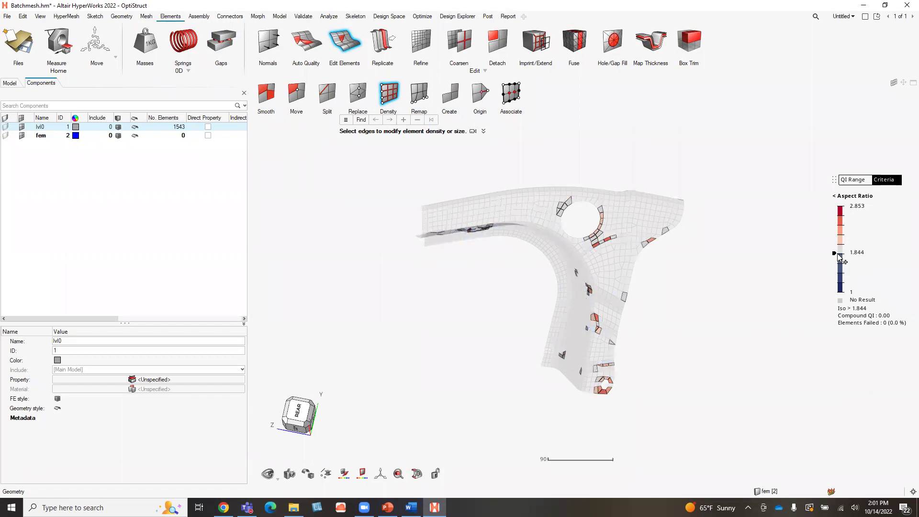
left_click_drag(837, 254, 837, 206)
left_click(851, 196)
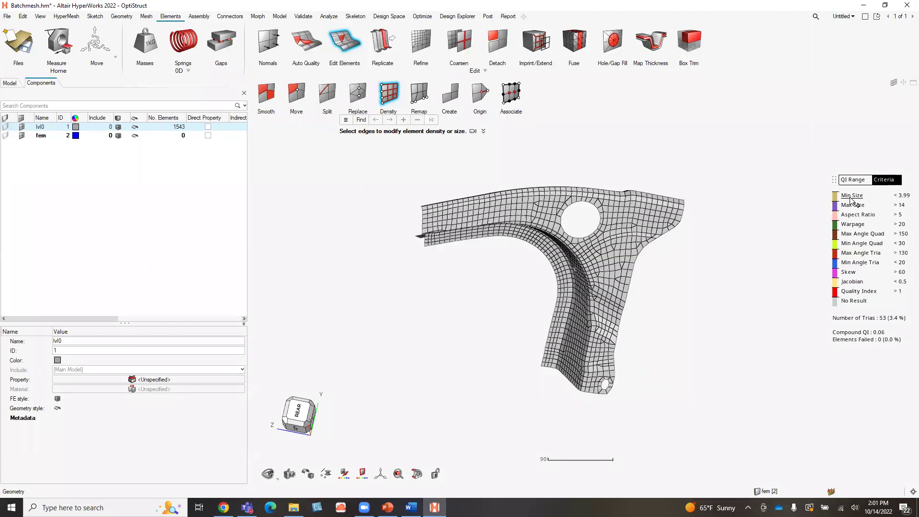
Step: Inspect the mesh's warpage, return to the overall QI Range display and exit Edit Elements
left_click(859, 224)
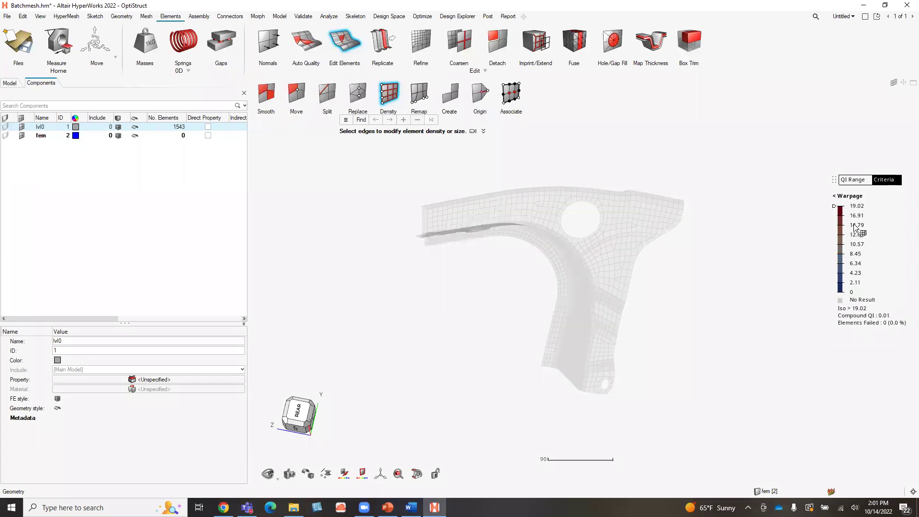
left_click(852, 196)
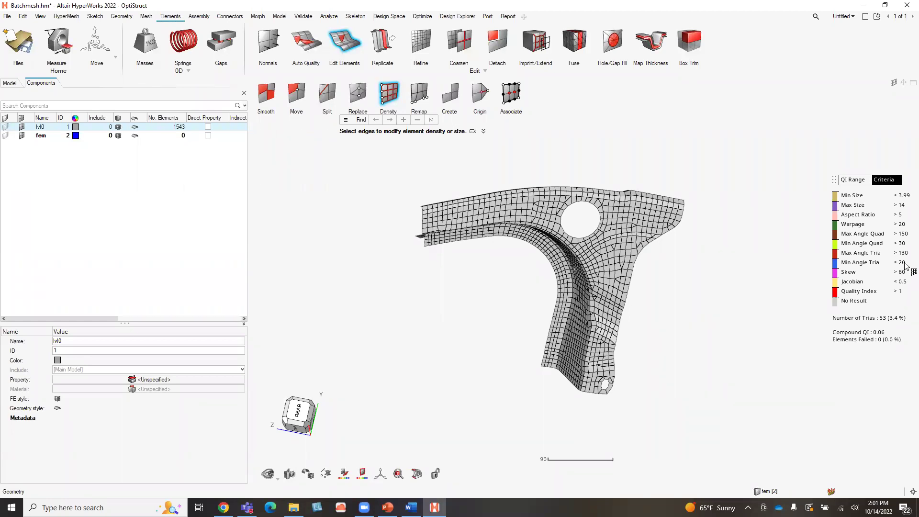
left_click(854, 180)
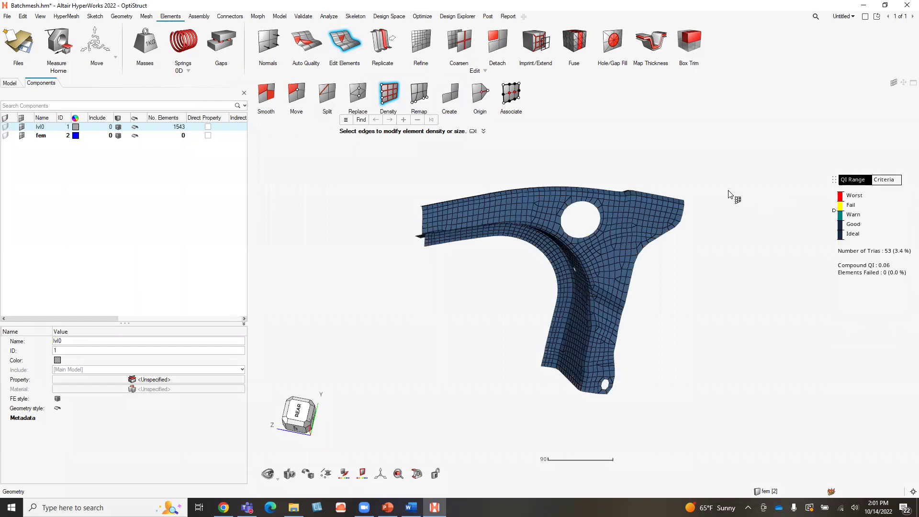
key("Escape")
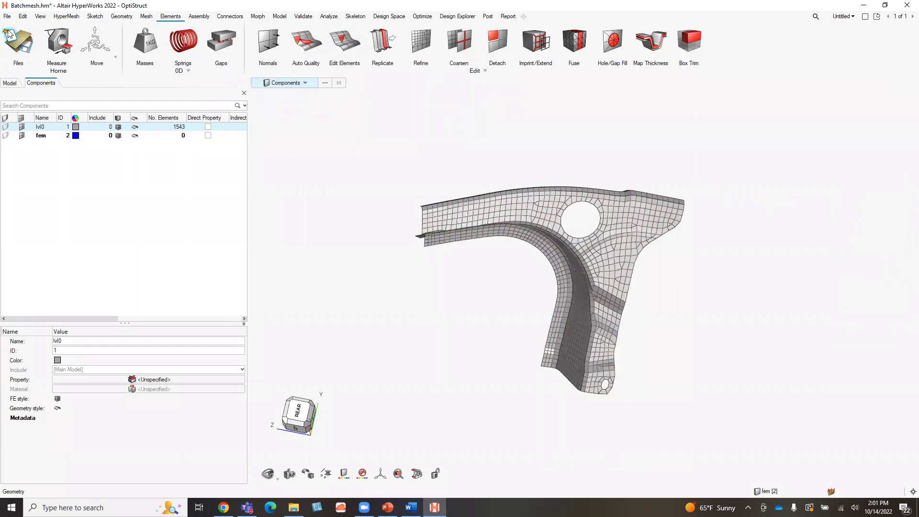
Step: Start a new empty model and switch to Word
left_click(134, 95)
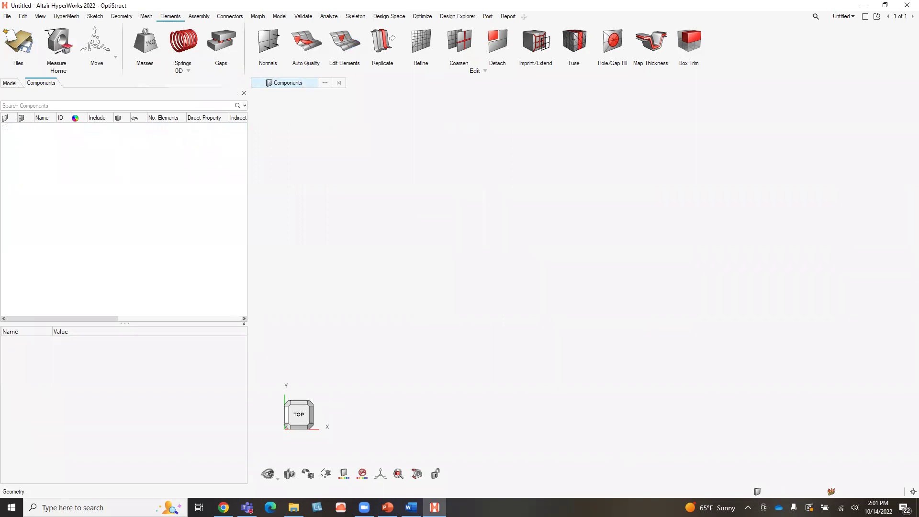
key("alt+Tab")
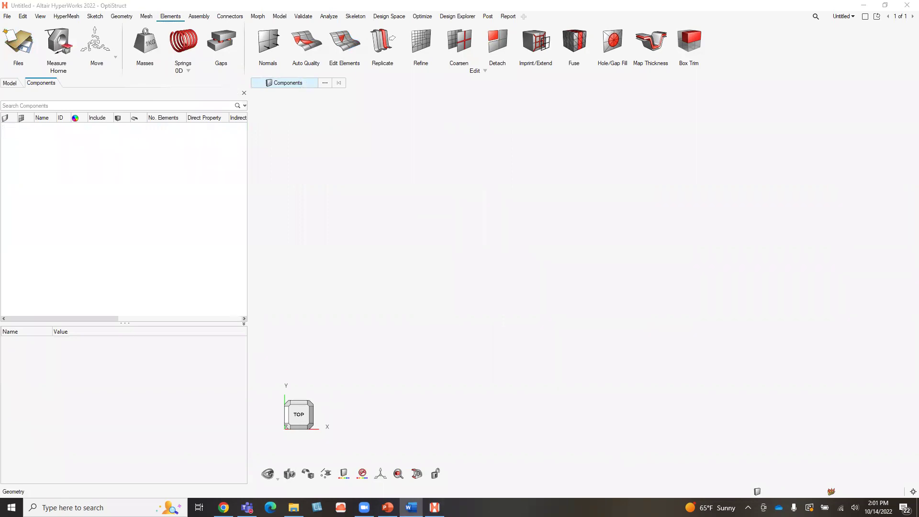
Step: Open Demo_Model.hm from the Demonstration 4 2D Meshing folder in HyperWorks
key("alt+Tab")
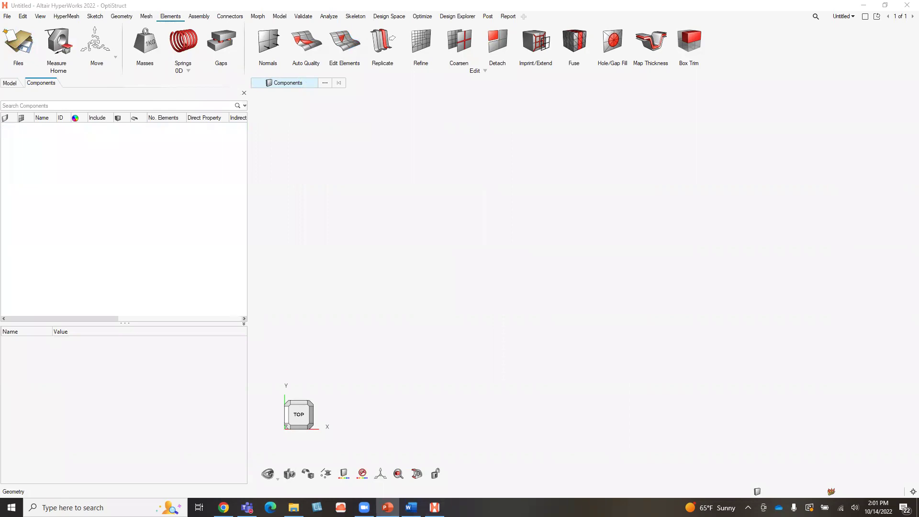
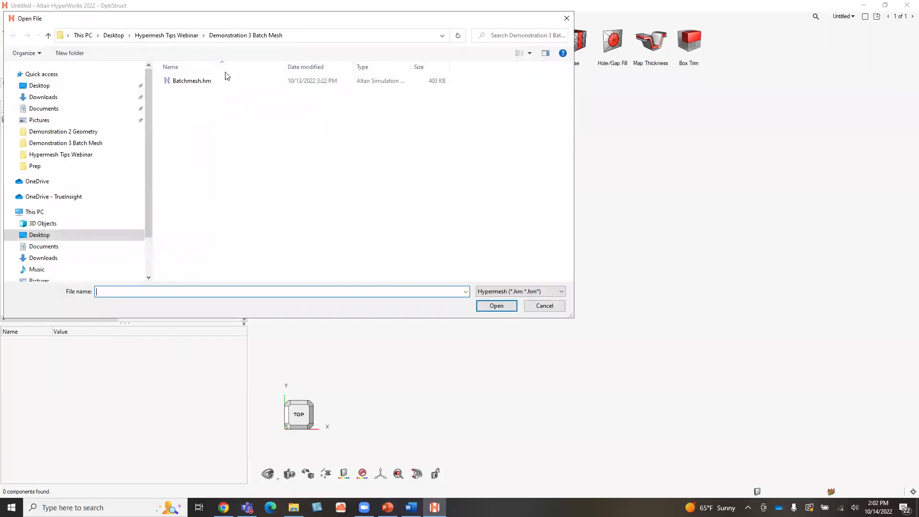
left_click(178, 36)
double_click(221, 111)
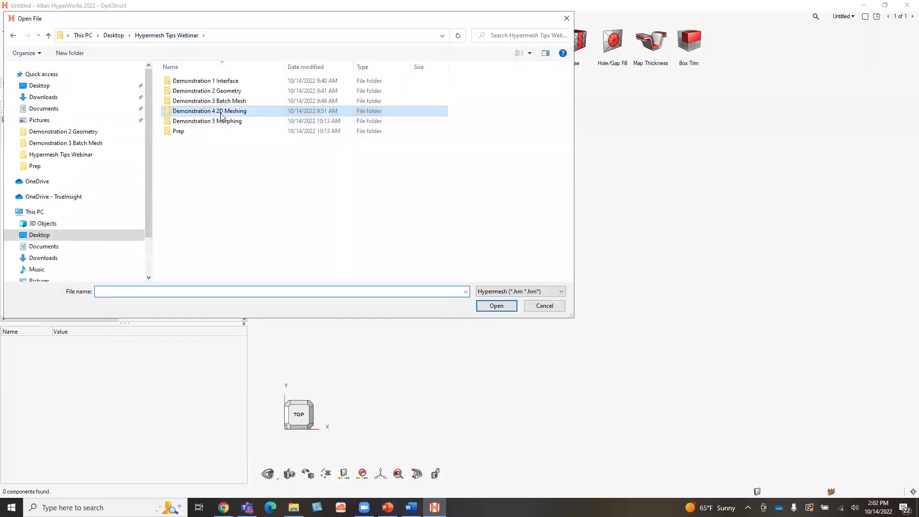
double_click(211, 88)
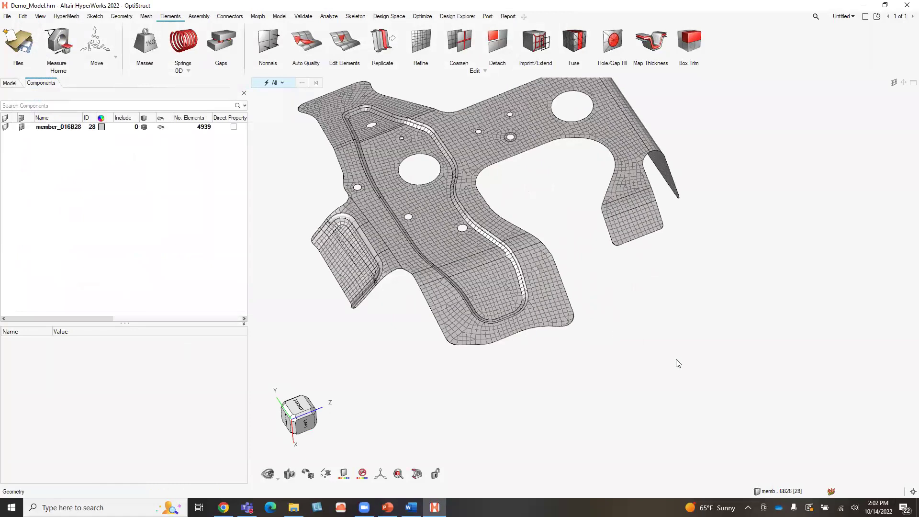
left_click_drag(648, 320, 636, 282, "ctrl")
left_click_drag(424, 274, 407, 241, "ctrl")
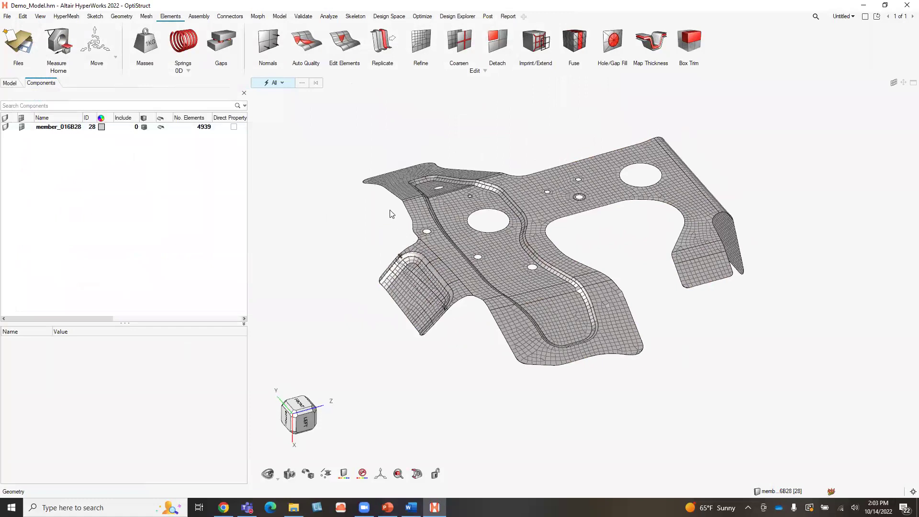
Step: Start the Smooth tool in Edit Elements and look at its usage guidance
left_click(146, 16)
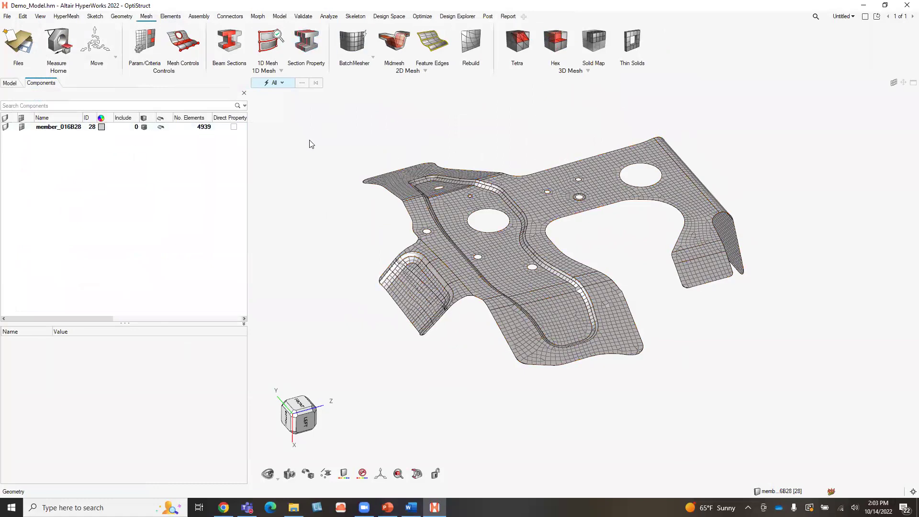
left_click(169, 17)
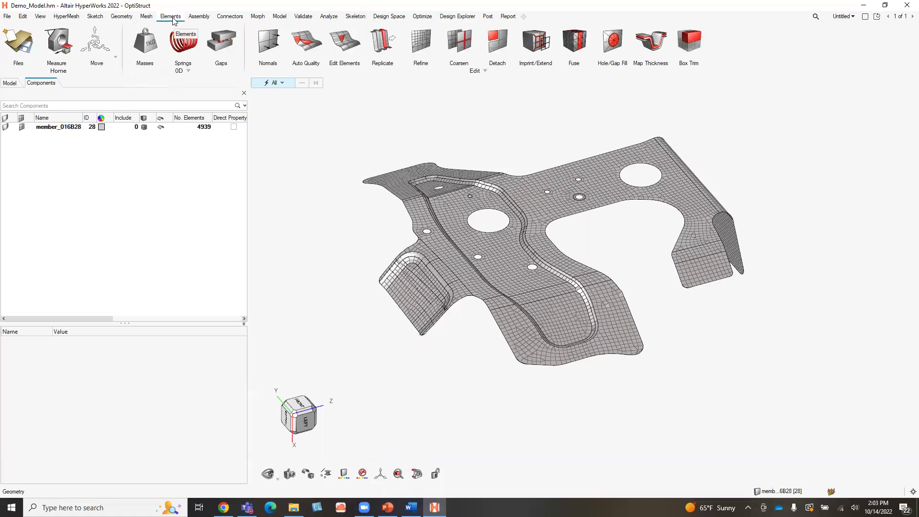
left_click(344, 43)
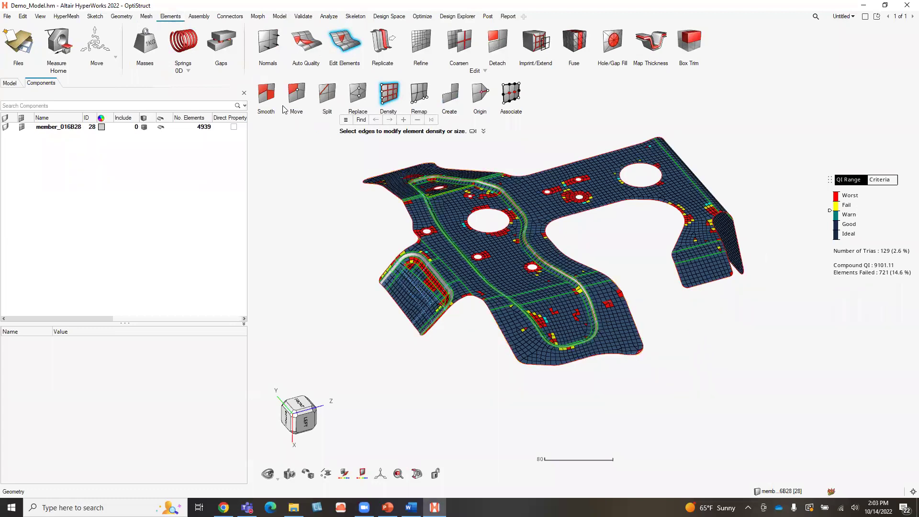
left_click(266, 94)
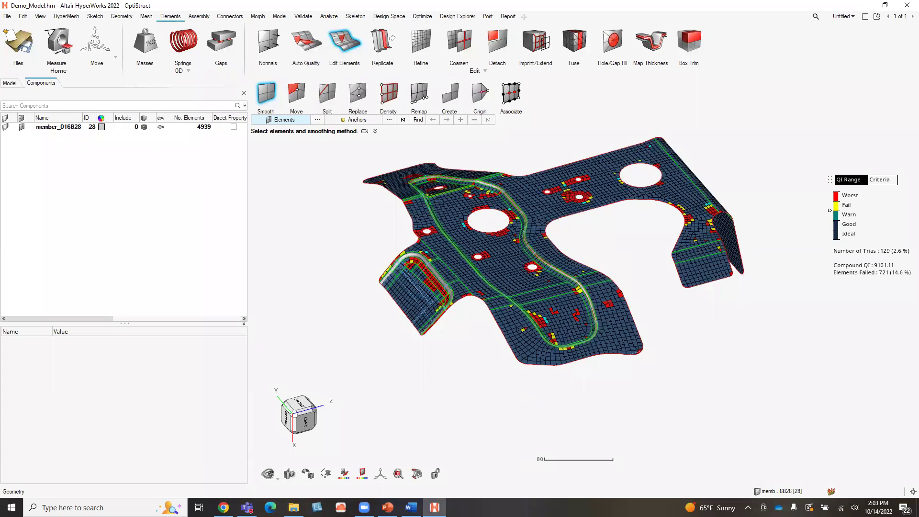
scroll(633, 401, "up", 2)
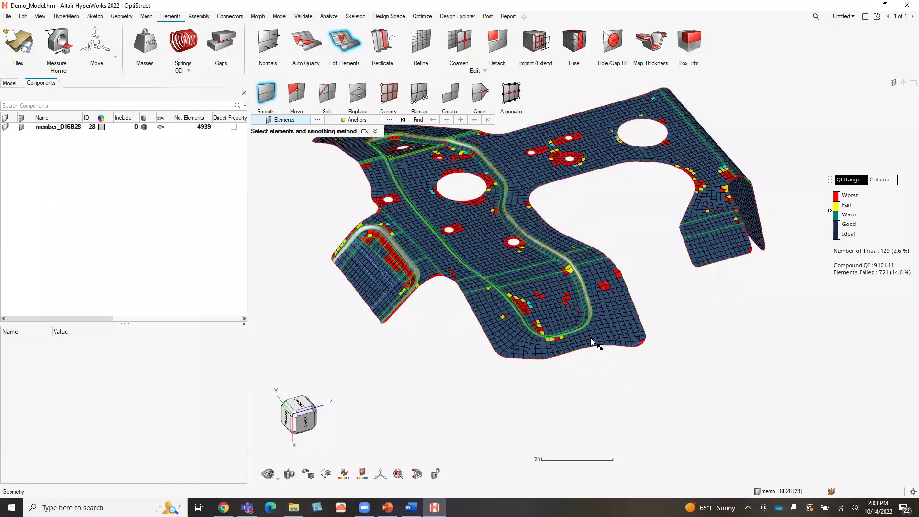
key("ctrl+a")
scroll(404, 220, "down", 2)
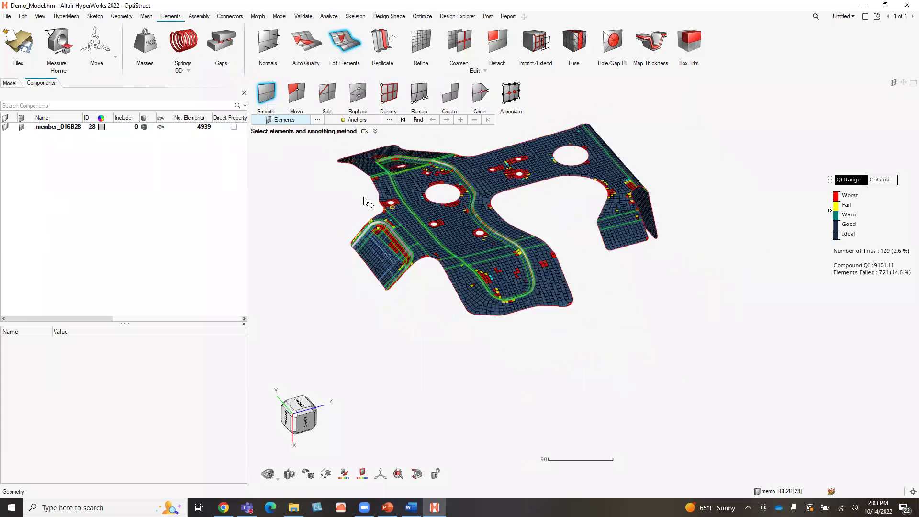
left_click(376, 132)
left_click(375, 132)
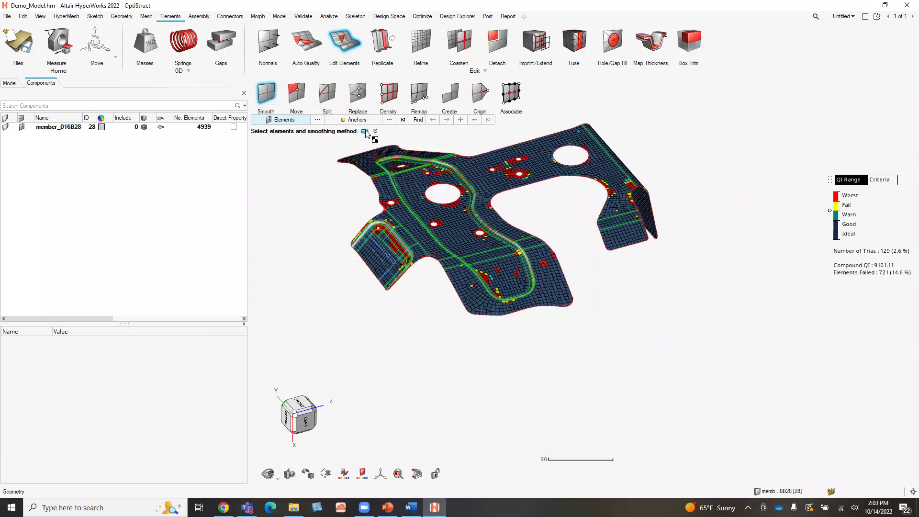
left_click(365, 131)
scroll(642, 318, "down", 2)
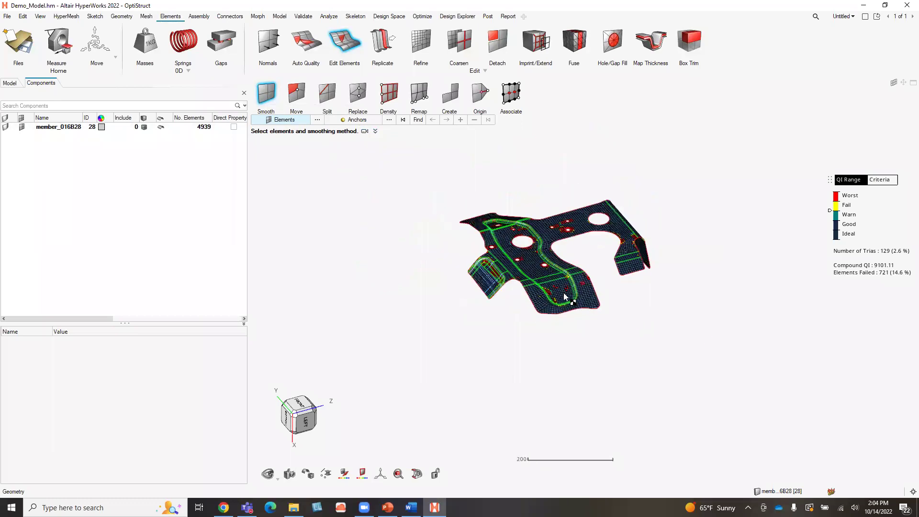
Step: Smooth a 16-element patch around the failed quads inside the bead's rounded end, using the Auto method
scroll(544, 258, "up", 5)
scroll(542, 254, "up", 2)
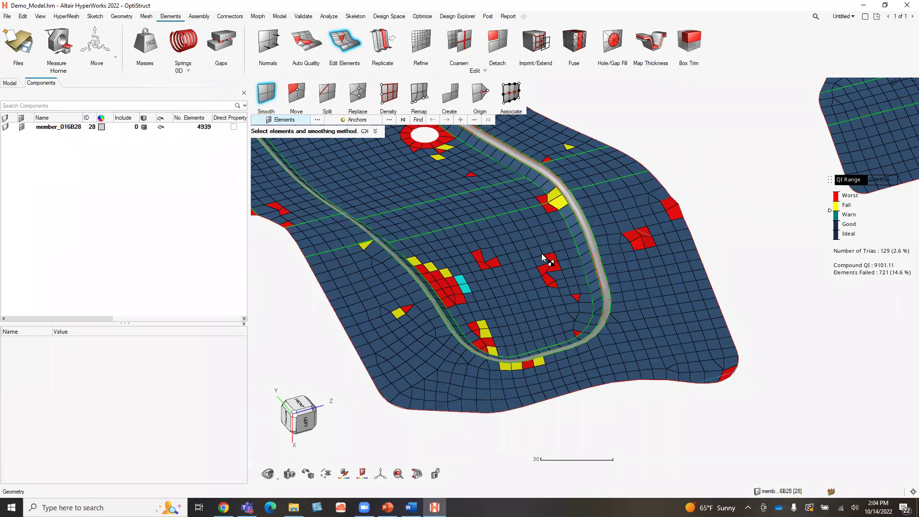
scroll(536, 240, "up", 3)
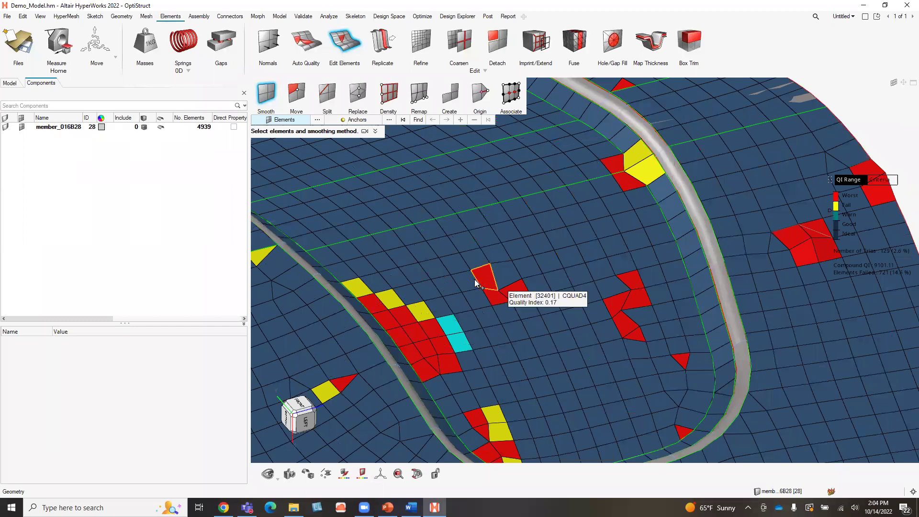
left_click_drag(443, 264, 563, 325, "shift")
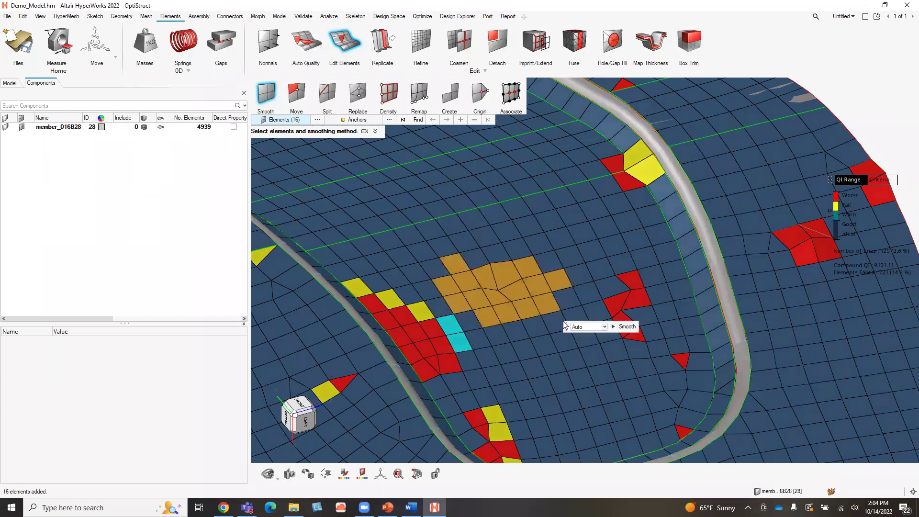
left_click(626, 327)
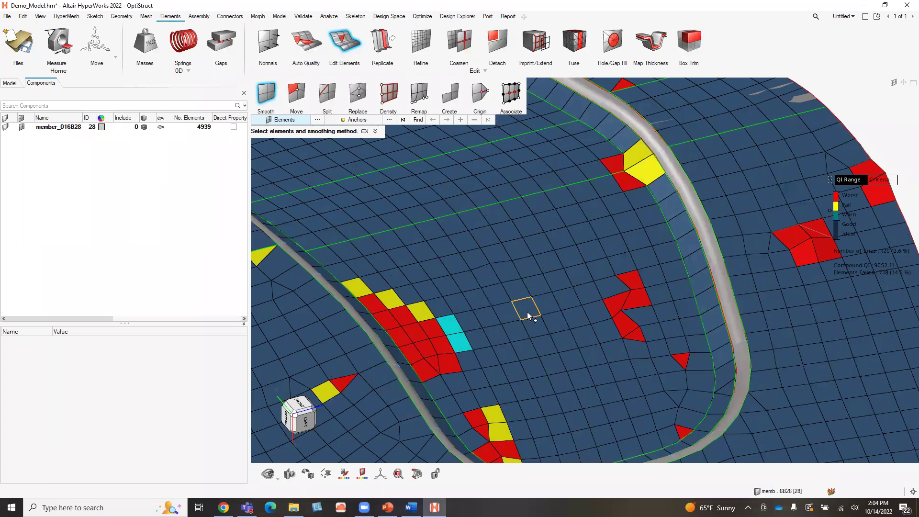
scroll(527, 311, "up", 5)
scroll(469, 252, "up", 1)
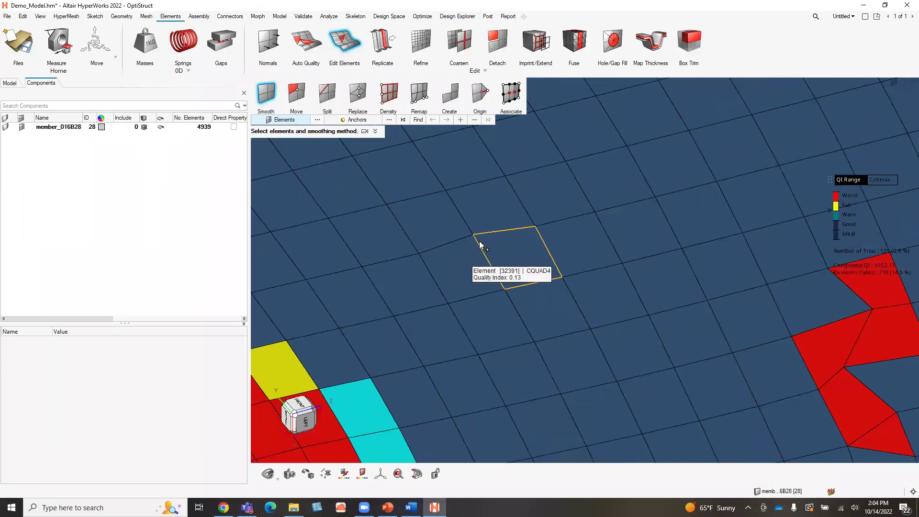
scroll(508, 268, "down", 5)
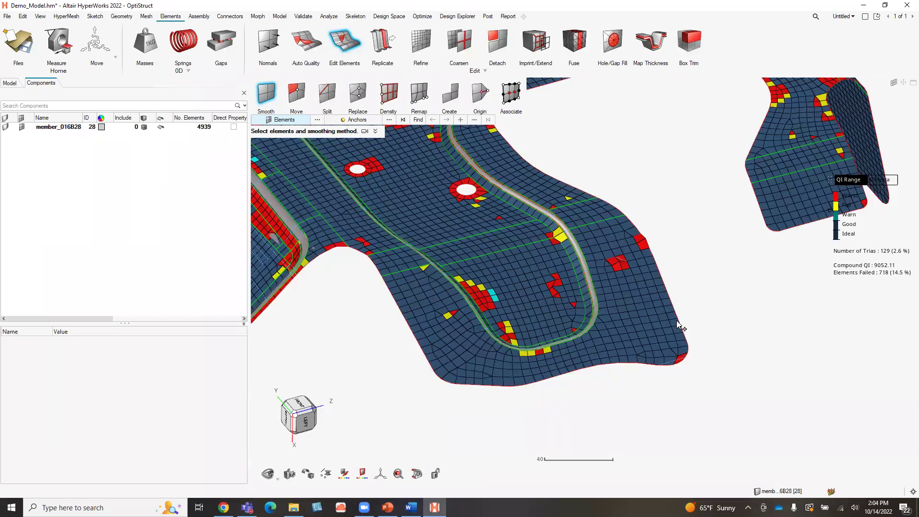
scroll(679, 327, "down", 3)
scroll(645, 271, "up", 3)
scroll(595, 288, "down", 3)
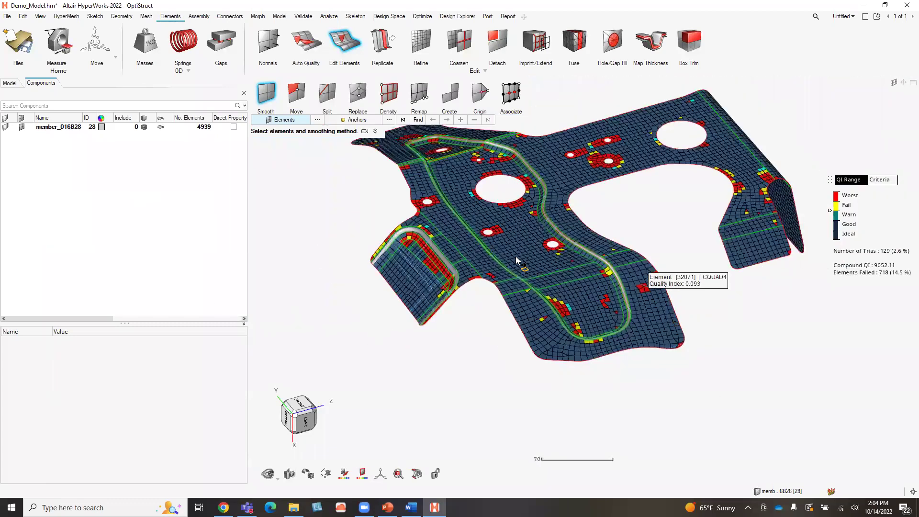
Step: Use the Move tool to shift a node of the isolated failed tria near the small round hole and optimize the element
scroll(501, 242, "up", 2)
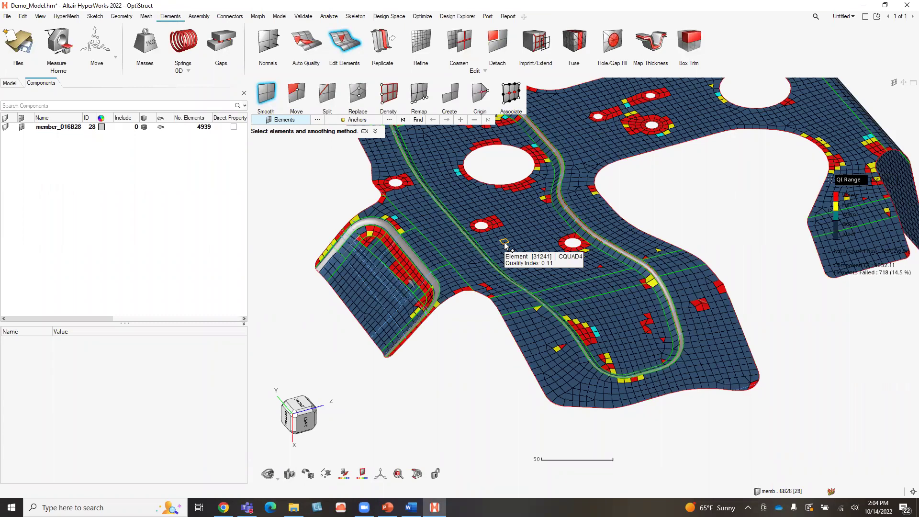
left_click(297, 93)
scroll(498, 352, "up", 2)
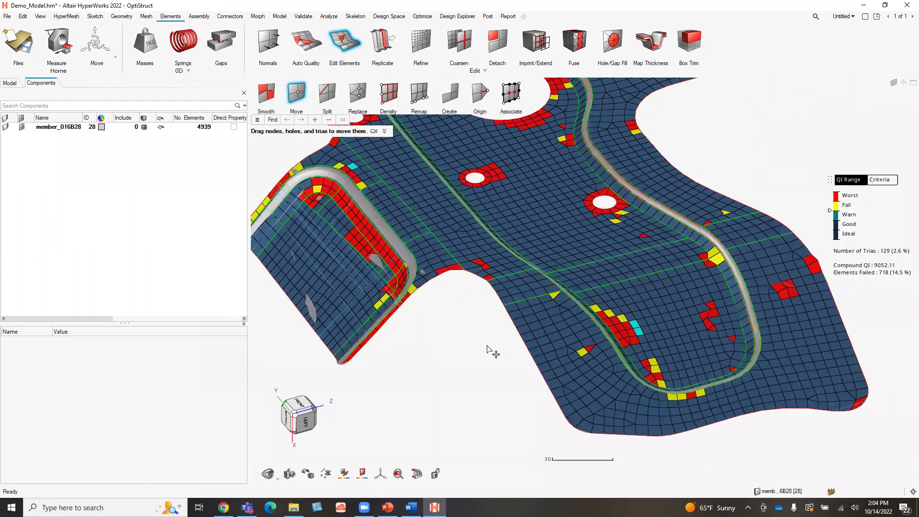
scroll(493, 353, "down", 3)
scroll(550, 318, "up", 2)
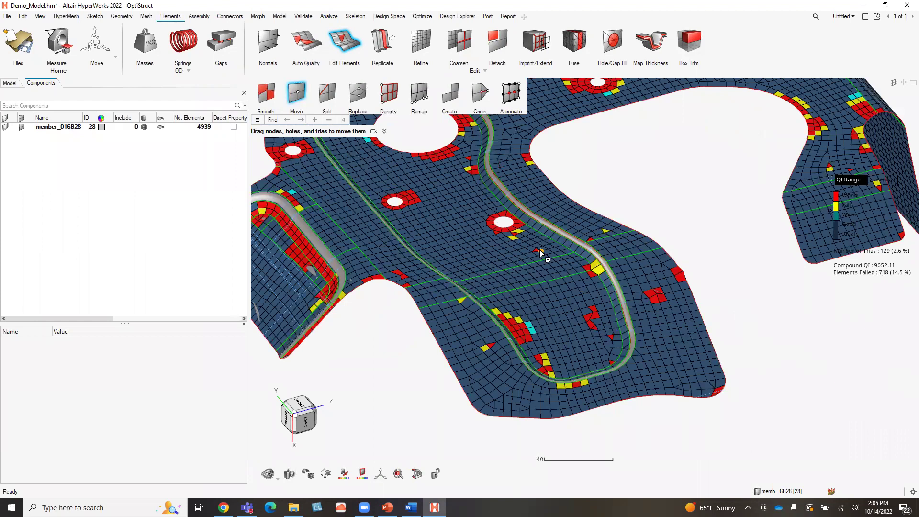
scroll(529, 267, "up", 10)
scroll(521, 268, "down", 3)
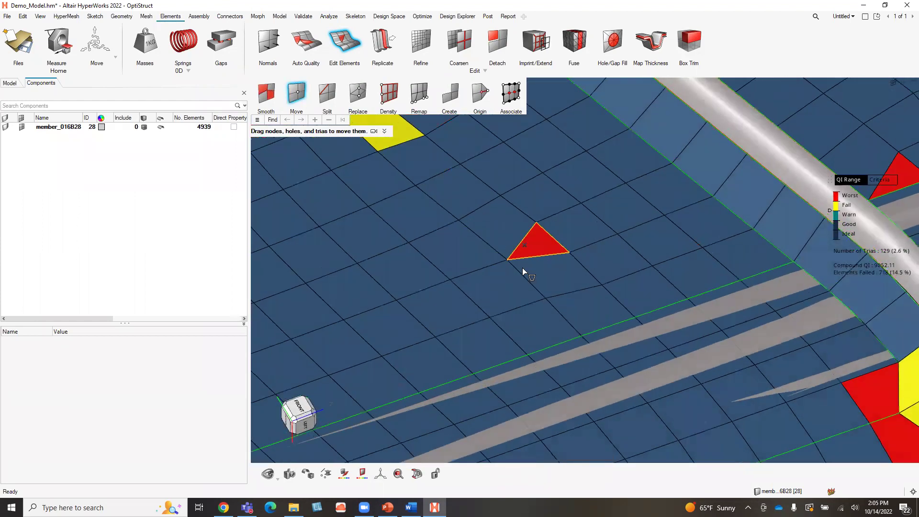
scroll(513, 260, "up", 3)
left_click_drag(510, 260, 533, 253)
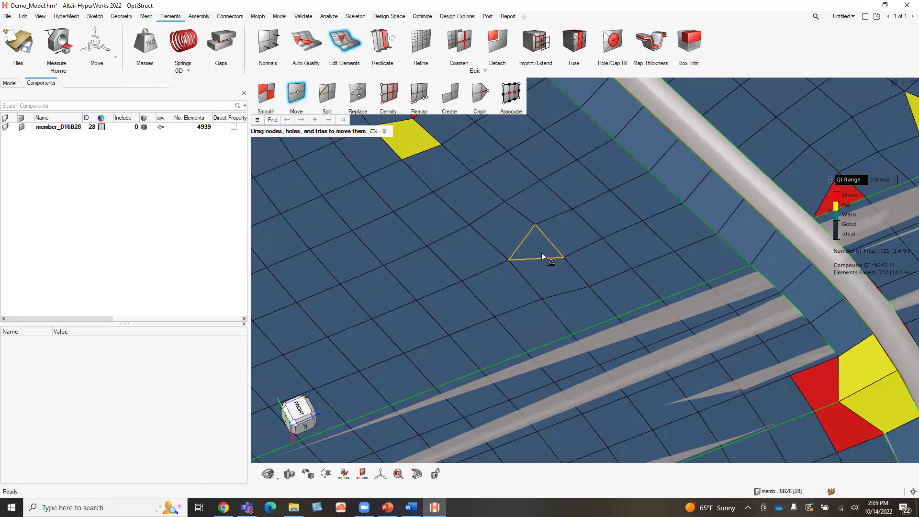
Step: Undo the tria's optimization and apply it again, checking the Move tool's usage guidance
key("ctrl+z")
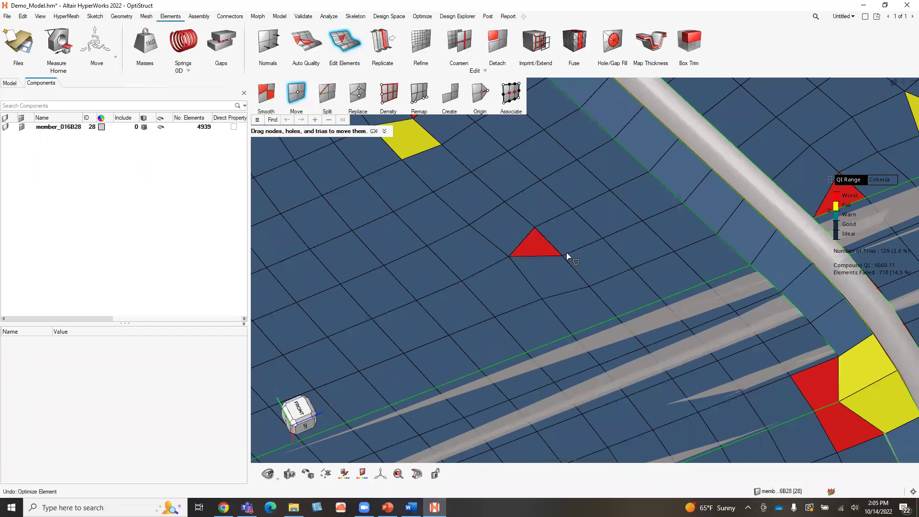
left_click(537, 249)
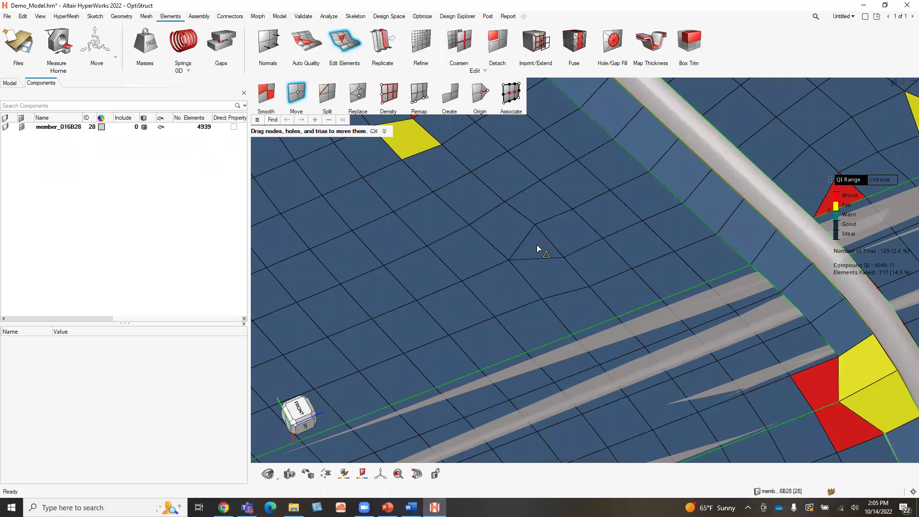
left_click(386, 132)
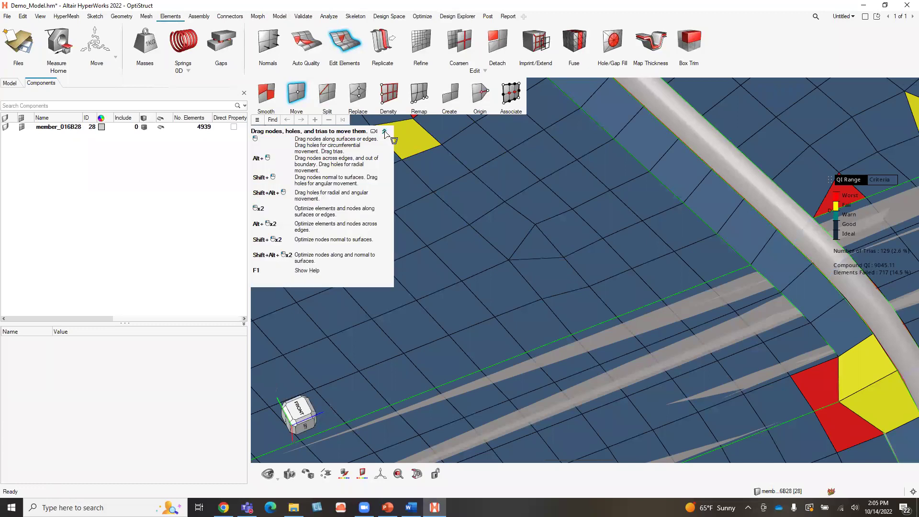
left_click(384, 132)
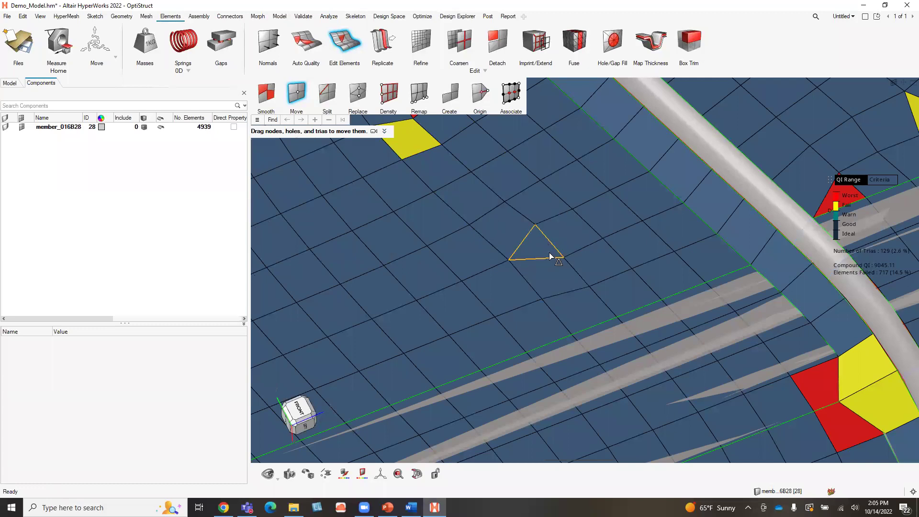
Step: Optimize the yellow failed quad just below the small round hole with the Move tool
scroll(547, 253, "down", 5)
scroll(552, 223, "up", 5)
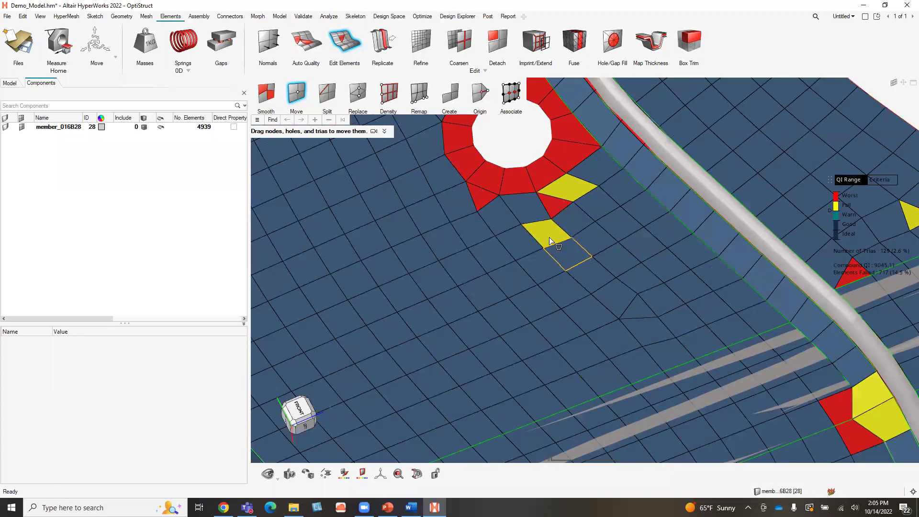
mouse_move(544, 229)
left_mouse_down()
mouse_move(576, 245)
mouse_move(550, 231)
mouse_move(558, 234)
left_mouse_up()
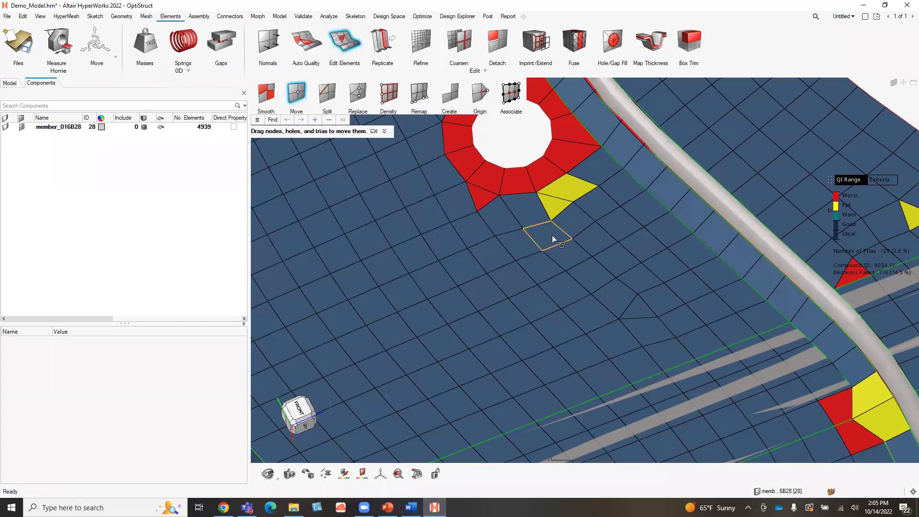
scroll(529, 251, "down", 6)
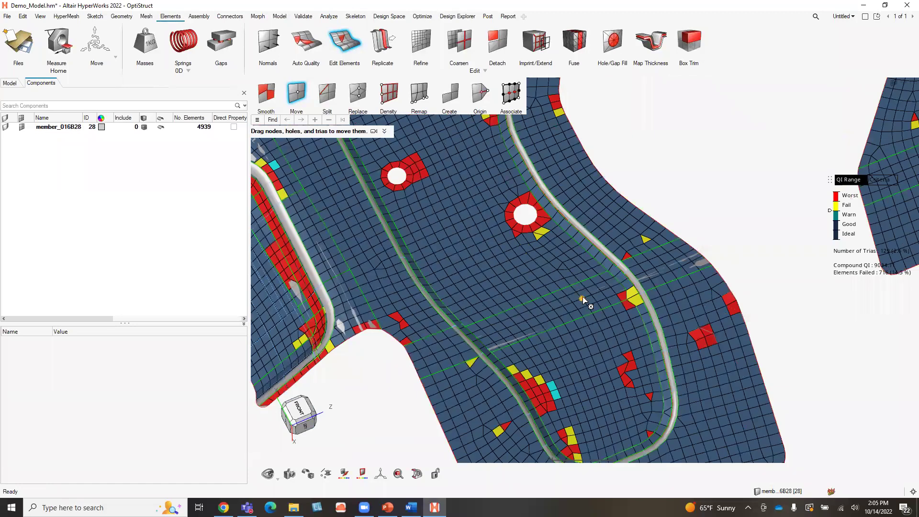
scroll(495, 231, "up", 5)
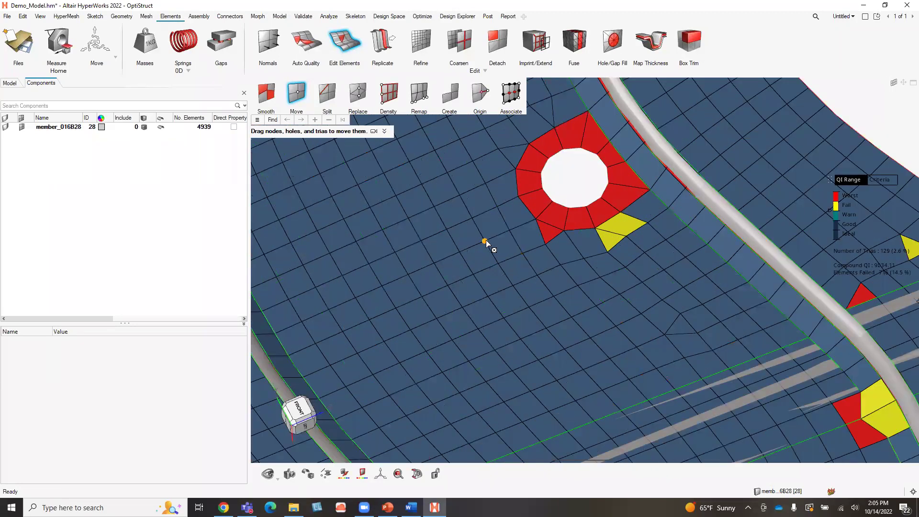
left_click(485, 241)
scroll(527, 260, "down", 6)
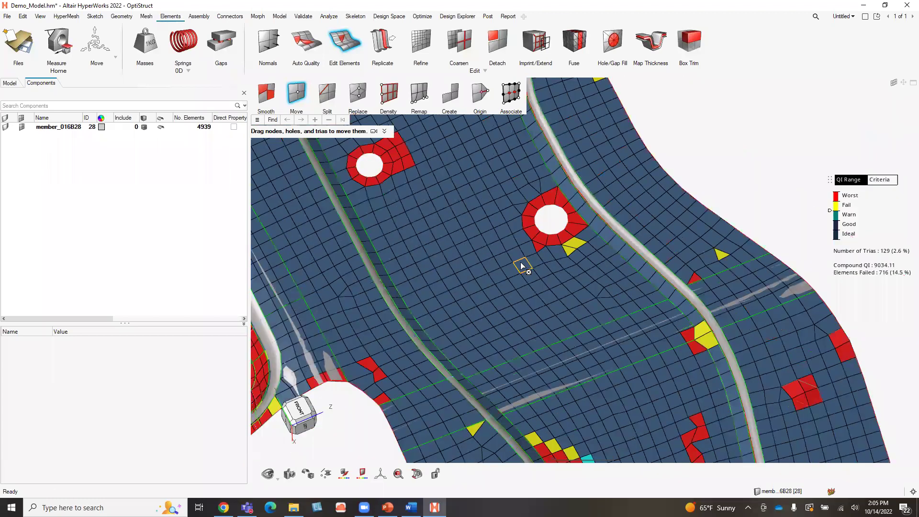
Step: Use the Move tool to shift the yellow failed tria beside the large round hole through the mesh to the plate's nearest straight free edge
middle_click_drag(641, 303, 578, 237)
scroll(638, 292, "up", 5)
scroll(578, 237, "up", 5)
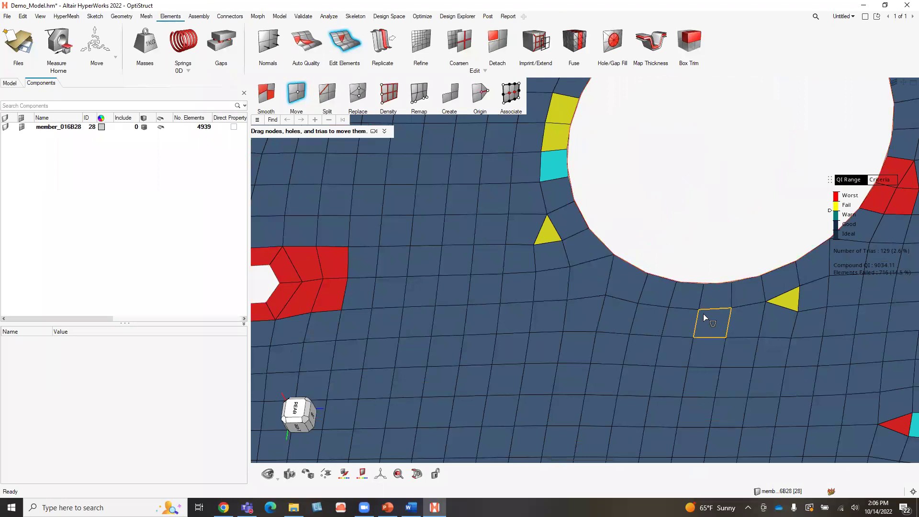
middle_click_drag(701, 327, 506, 214)
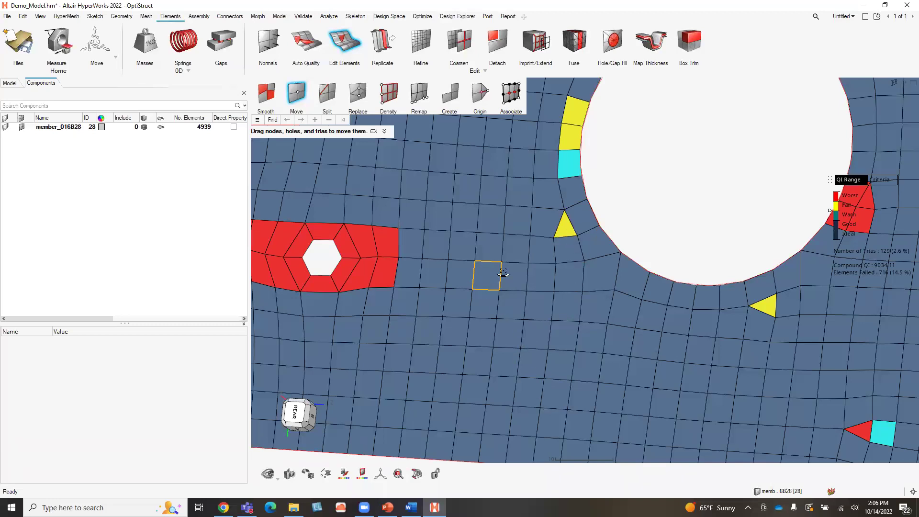
scroll(501, 266, "down", 3)
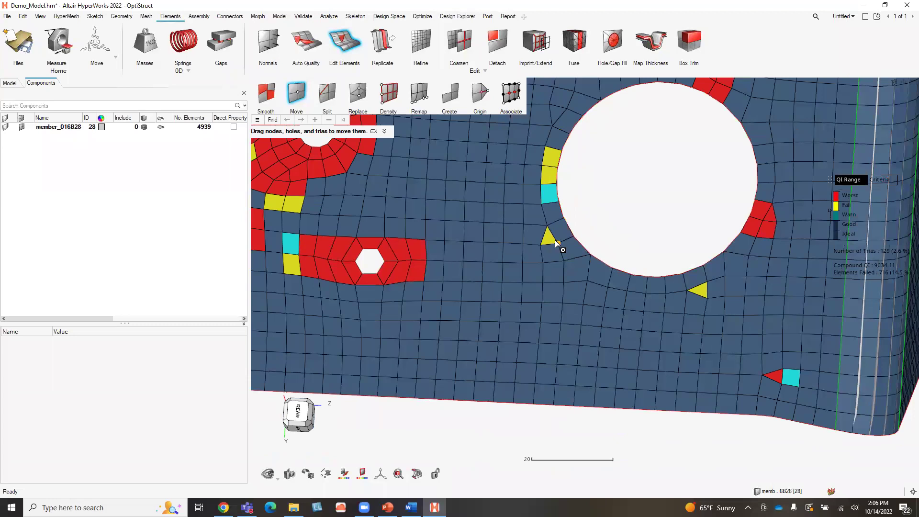
left_click_drag(550, 243, 553, 264)
left_click_drag(547, 308, 545, 381)
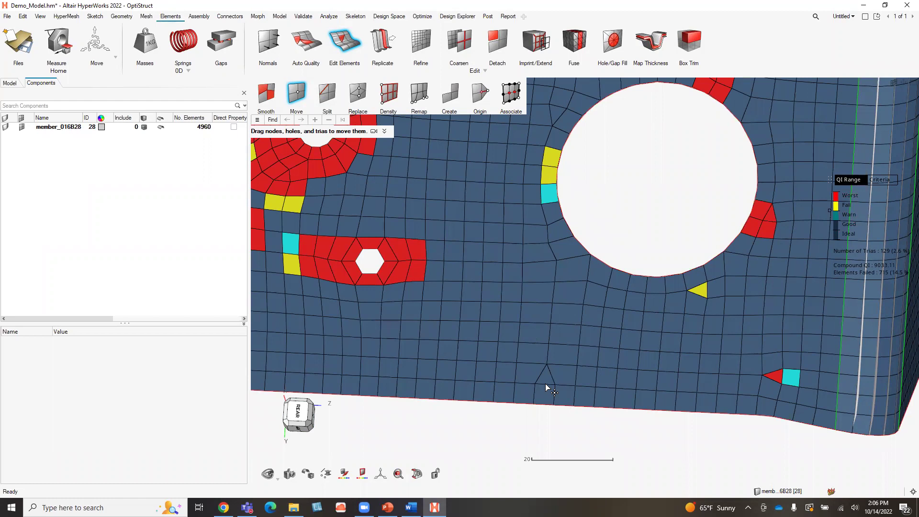
left_click_drag(545, 393, 547, 407)
scroll(628, 338, "down", 3)
scroll(628, 337, "down", 4)
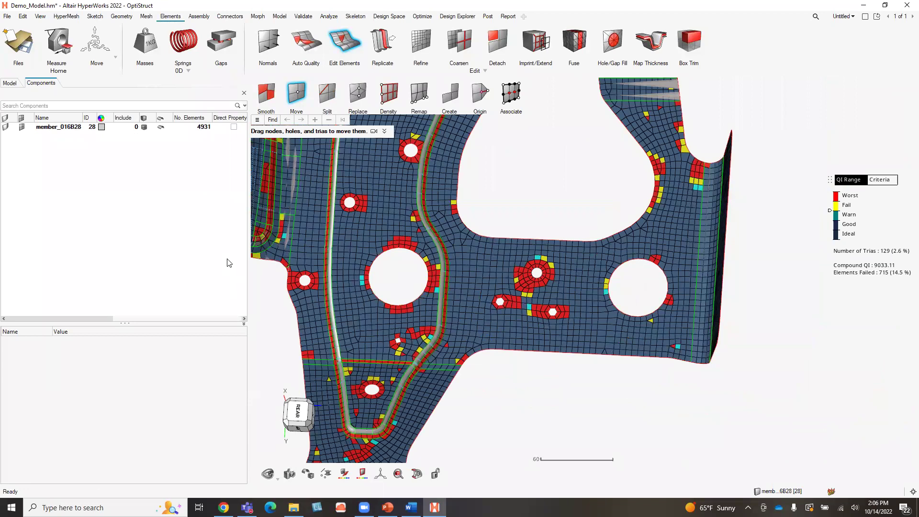
Step: Activate the Split tool for the quads between the hexagonal hole and the large round hole, and open its split mode choices
left_click(327, 94)
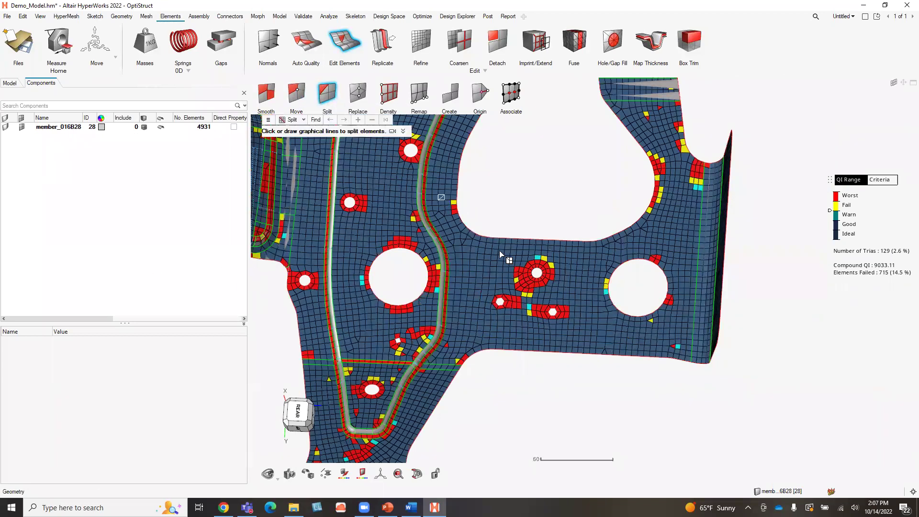
scroll(584, 296, "up", 5)
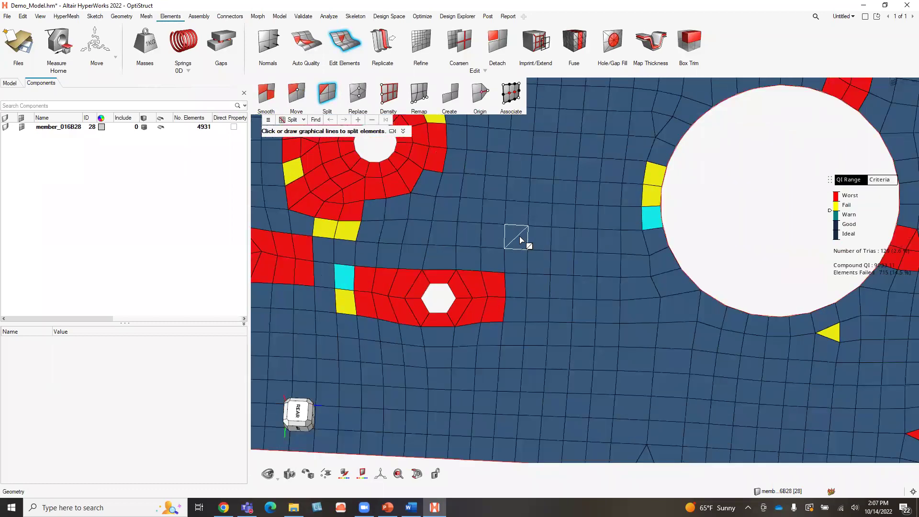
left_click(521, 239)
left_click(303, 120)
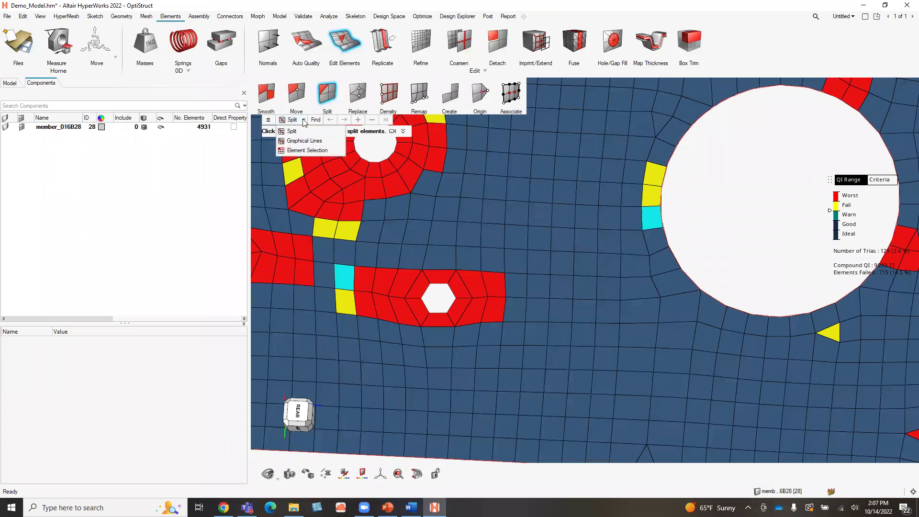